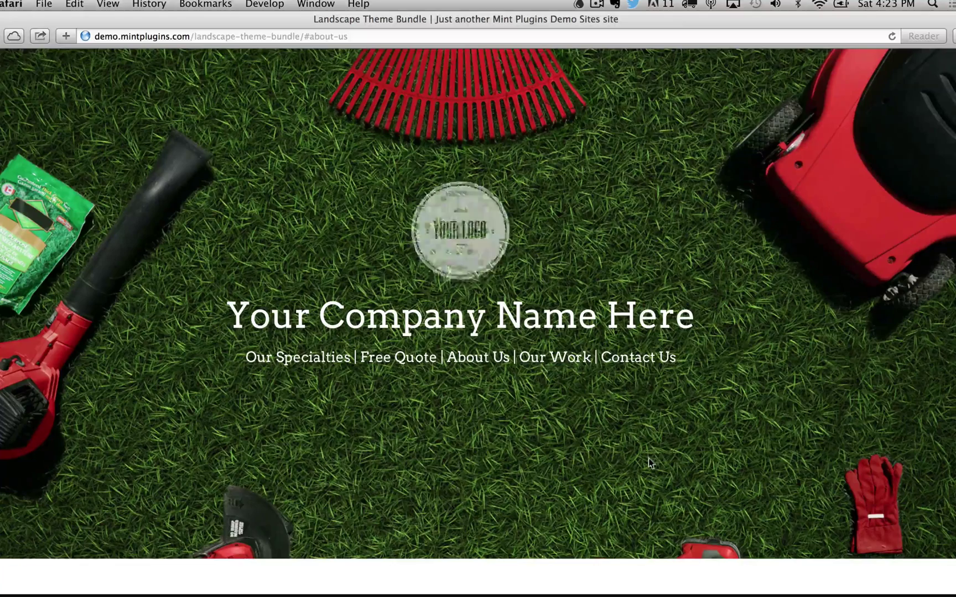
Step: Preview the landscape demo site's Our Specialties, Free Quote and About Us sections through its navigation links, returning to the page top
{"action": "left_click", "coordinate": [307, 359]}
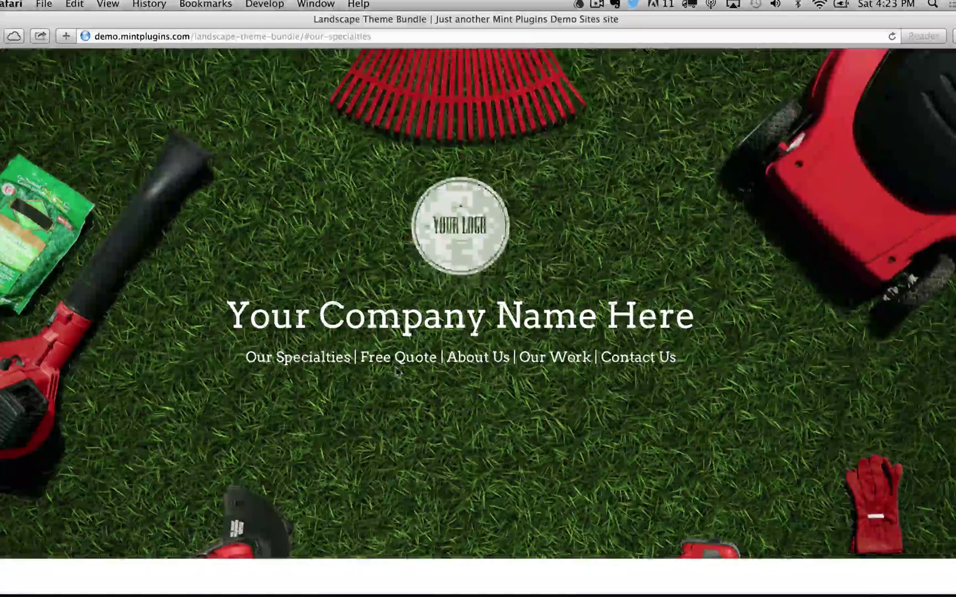
{"action": "left_click", "coordinate": [399, 359]}
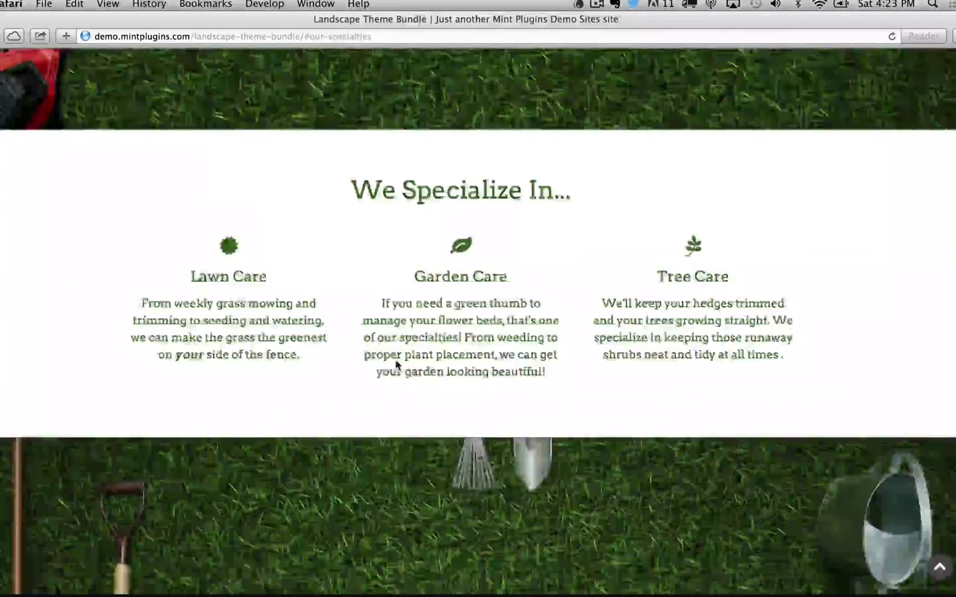
{"action": "left_click", "coordinate": [940, 568]}
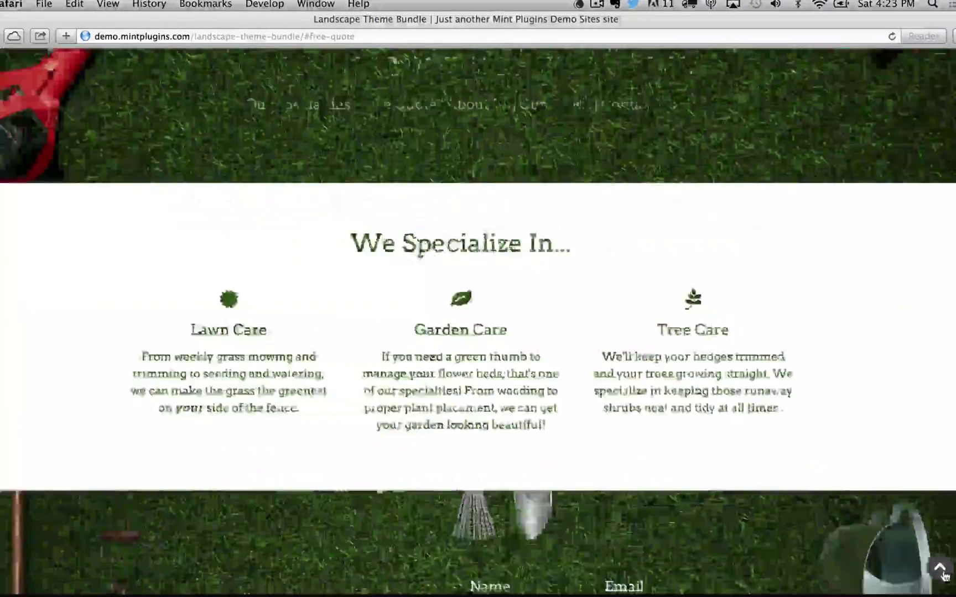
{"action": "left_click", "coordinate": [481, 360]}
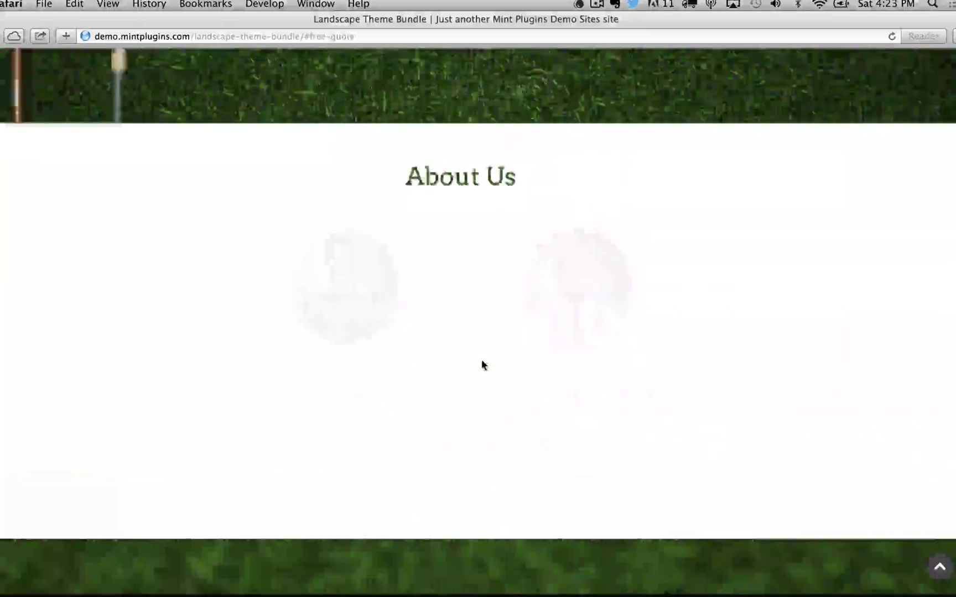
{"action": "left_click", "coordinate": [940, 568]}
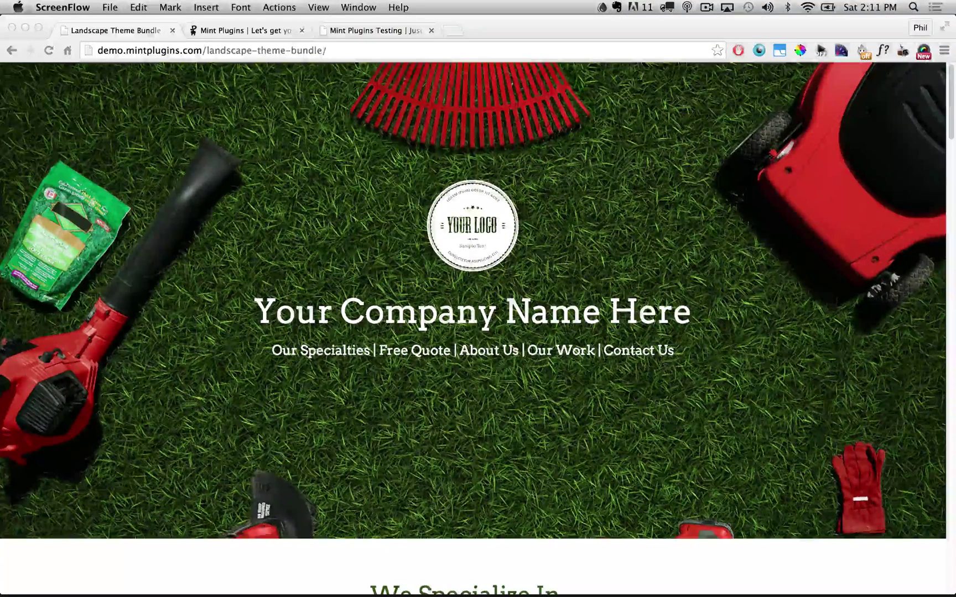
Step: Open the My Account page on the Mint Plugins site and download the Landscape Theme Bundle file
{"action": "left_click", "coordinate": [243, 31]}
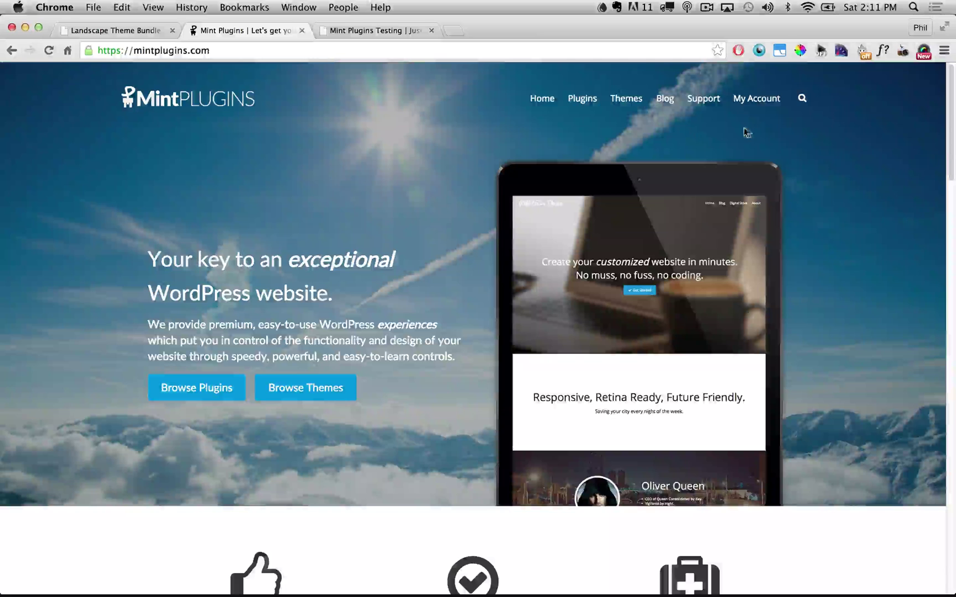
{"action": "left_click", "coordinate": [756, 102]}
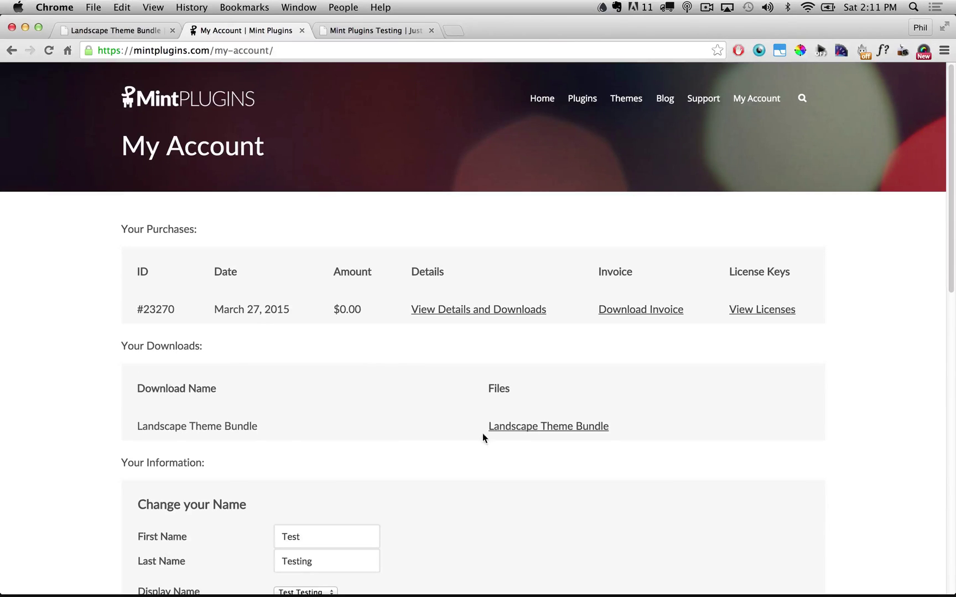
{"action": "left_click", "coordinate": [539, 429]}
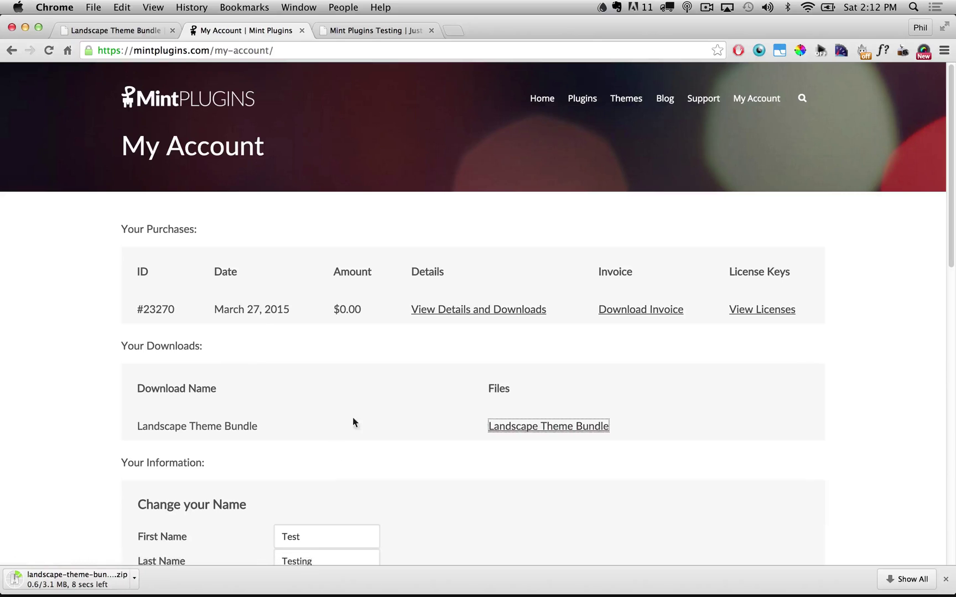
Step: Reveal the Landscape Theme Bundle's license key in the purchase's licenses and copy it
{"action": "left_click", "coordinate": [762, 311]}
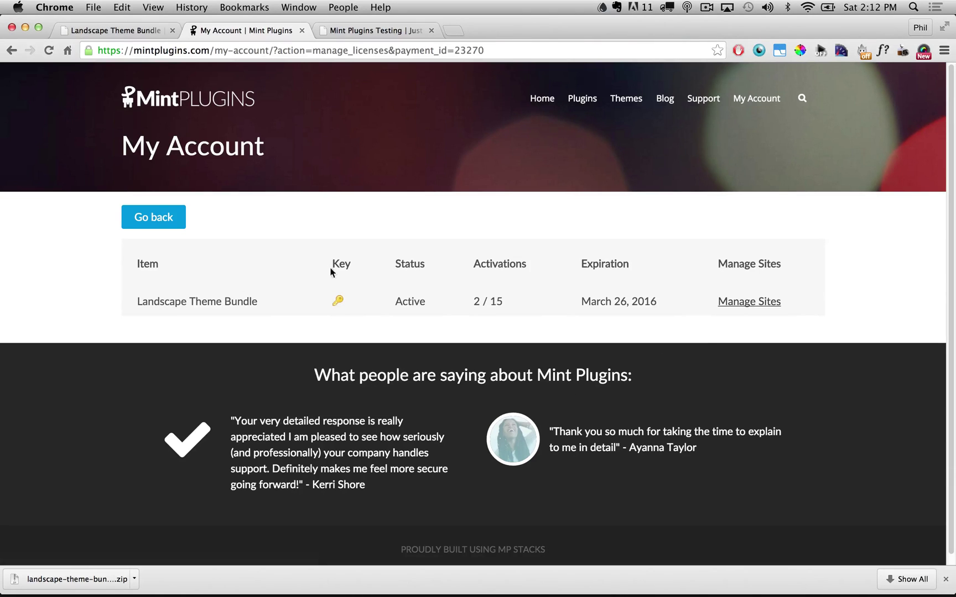
{"action": "left_click", "coordinate": [339, 303]}
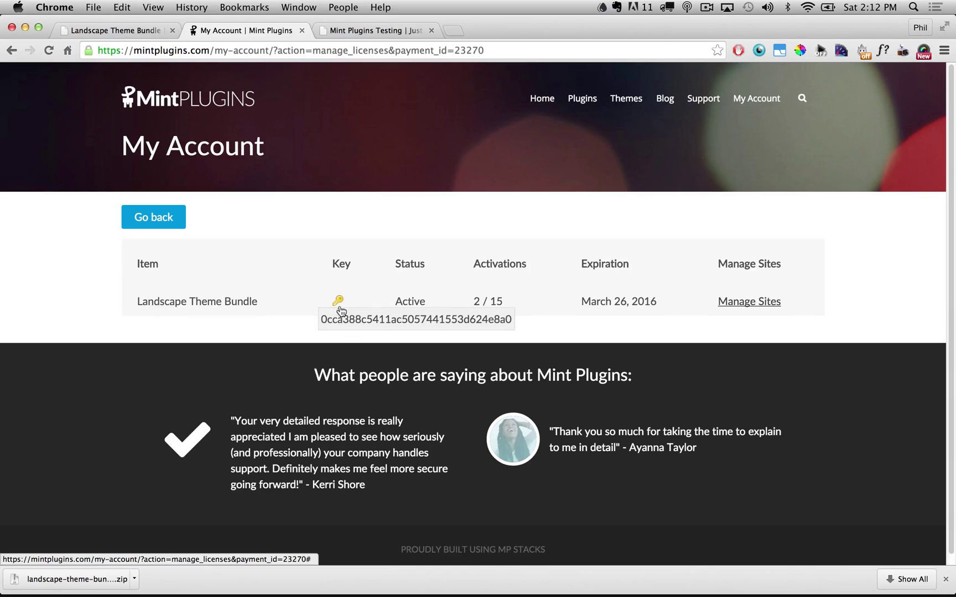
{"action": "left_click_drag", "start_coordinate": [326, 320], "coordinate": [508, 318]}
{"action": "right_click", "coordinate": [456, 319]}
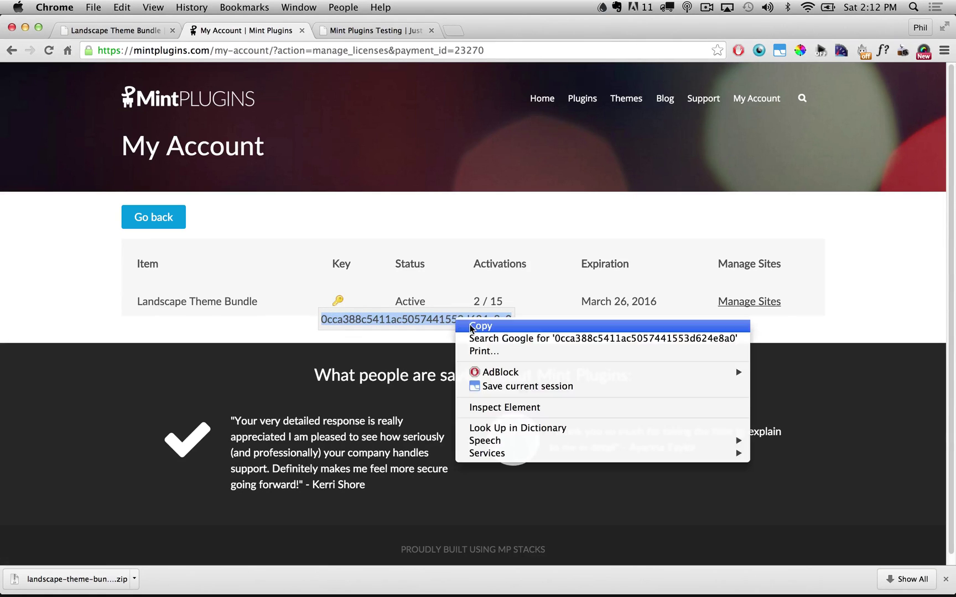
{"action": "left_click", "coordinate": [470, 324]}
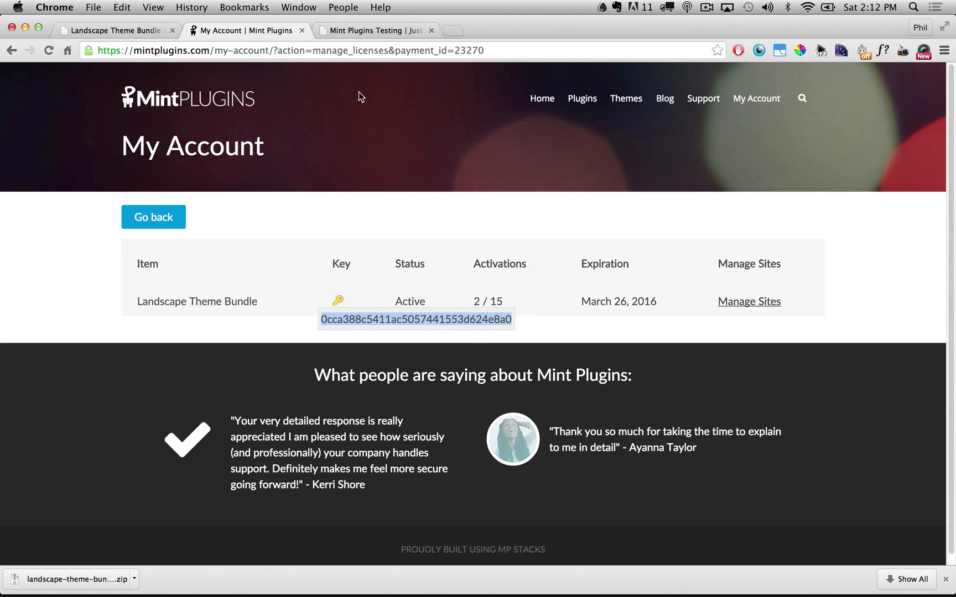
Step: Go to the Mint Plugins Testing site's dashboard and open the page for uploading a new plugin
{"action": "left_click", "coordinate": [360, 32]}
{"action": "mouse_move", "coordinate": [78, 73]}
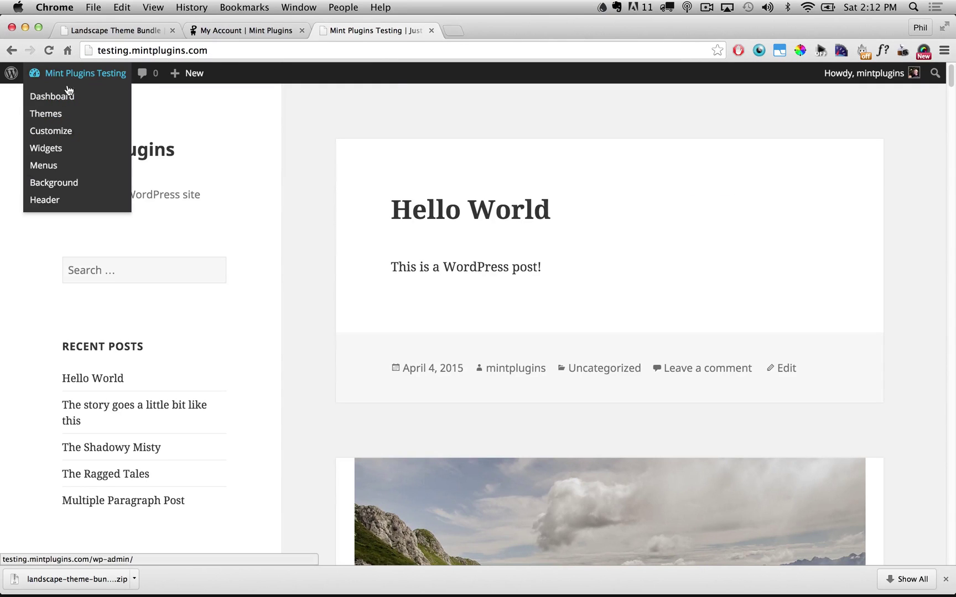
{"action": "left_click", "coordinate": [56, 96]}
{"action": "mouse_move", "coordinate": [39, 302]}
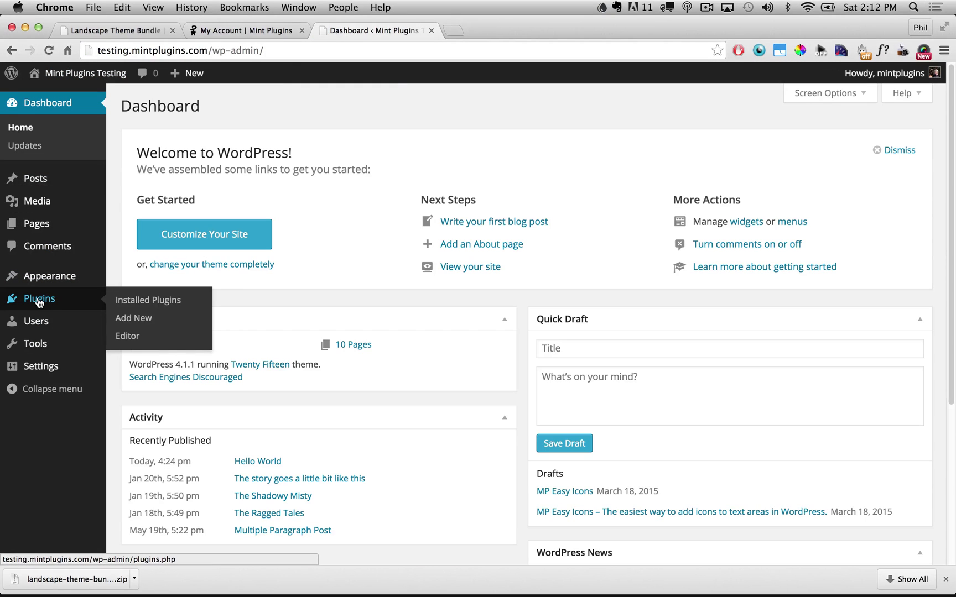
{"action": "left_click", "coordinate": [140, 324]}
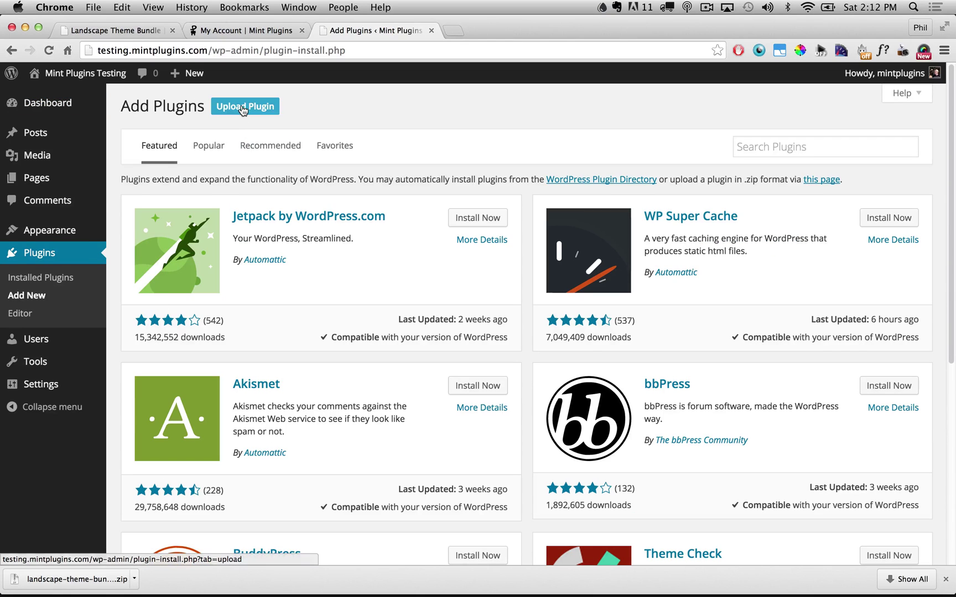
{"action": "left_click", "coordinate": [242, 107]}
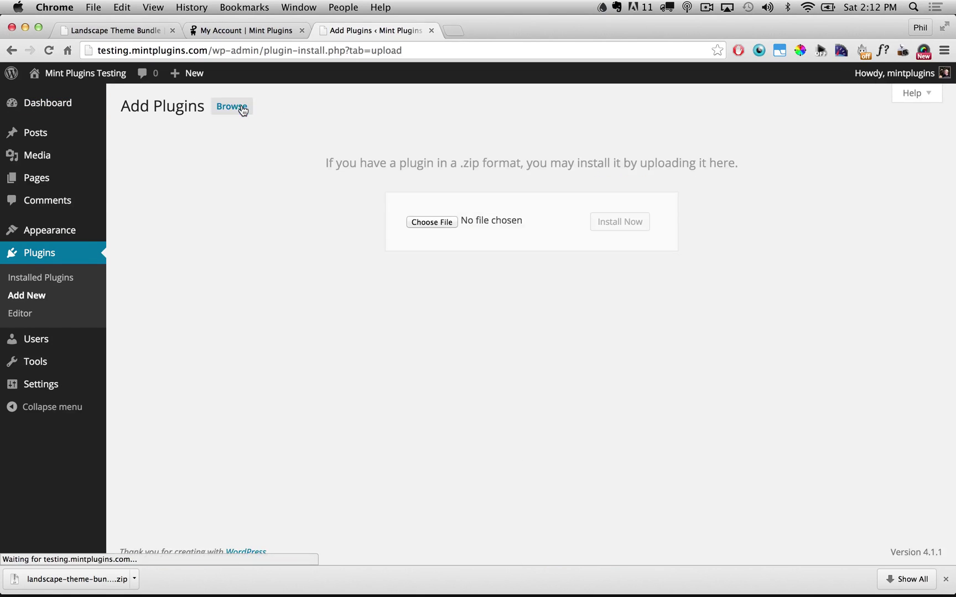
Step: Upload landscape-theme-bundle.zip from the Downloads folder, install it and activate the plugin
{"action": "left_click", "coordinate": [431, 222]}
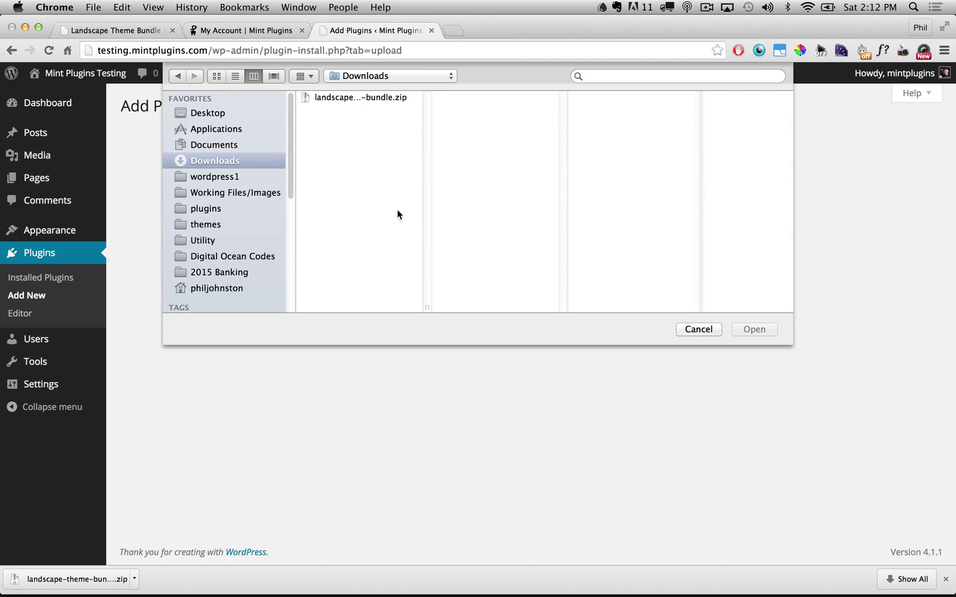
{"action": "left_click_drag", "start_coordinate": [431, 306], "coordinate": [464, 302]}
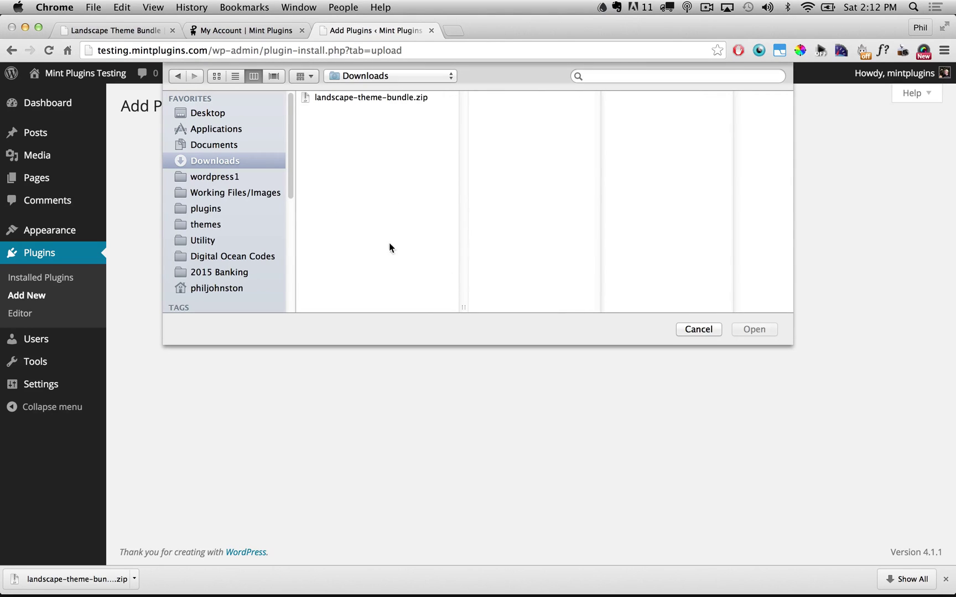
{"action": "left_click", "coordinate": [352, 98]}
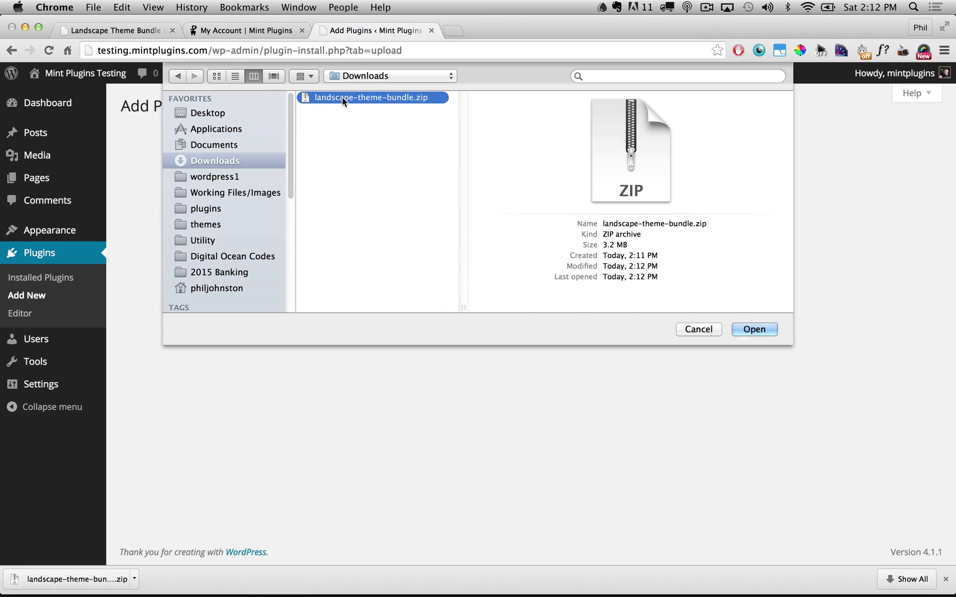
{"action": "left_click", "coordinate": [769, 329]}
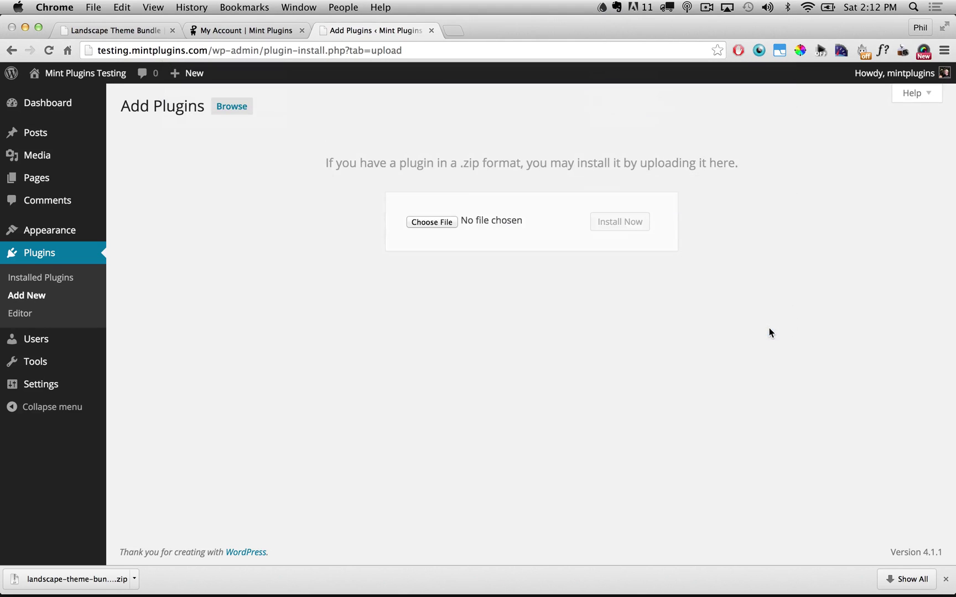
{"action": "left_click", "coordinate": [613, 224]}
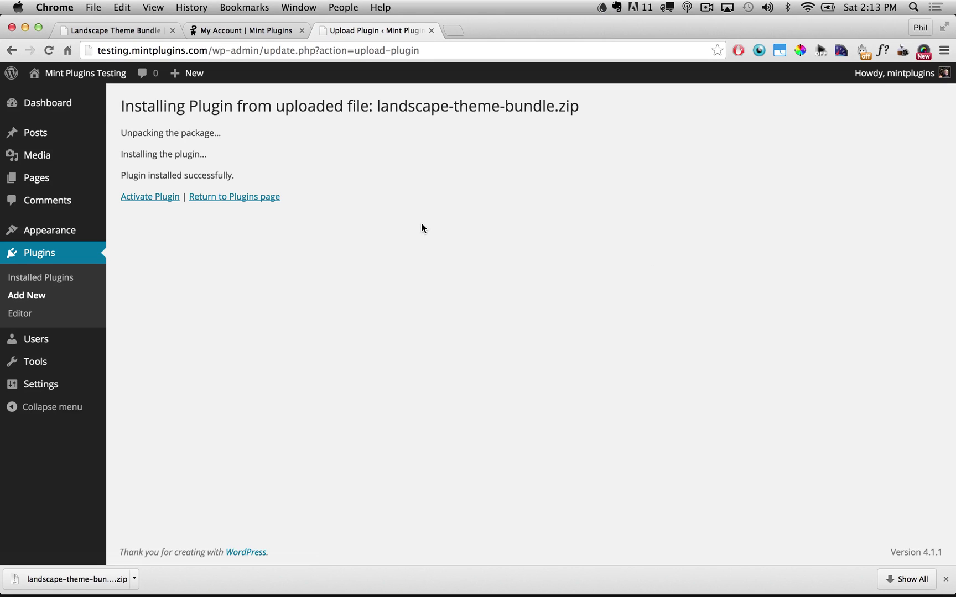
{"action": "left_click", "coordinate": [136, 198]}
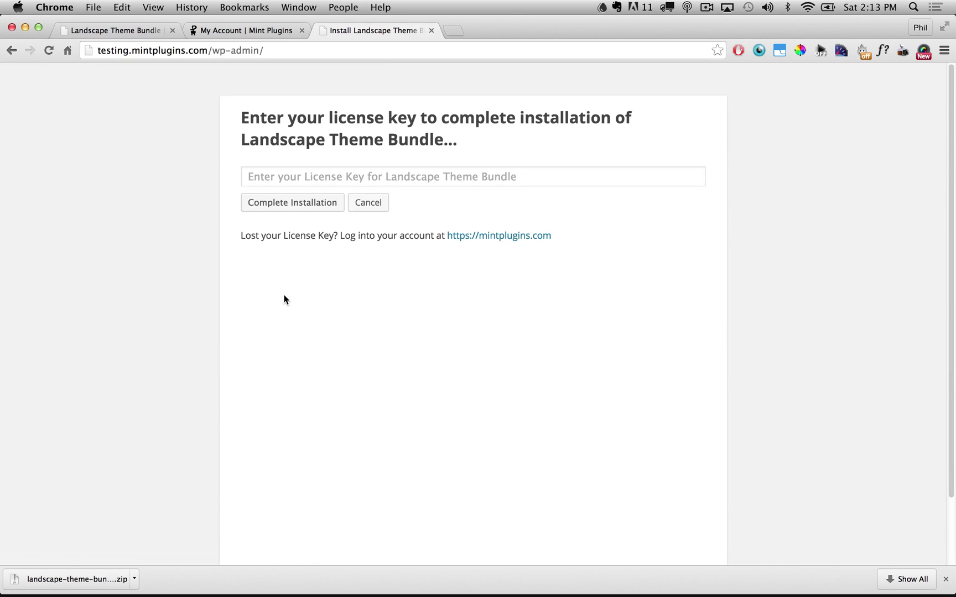
Step: Paste the license key for Landscape Theme Bundle and complete the installation
{"action": "right_click", "coordinate": [420, 177]}
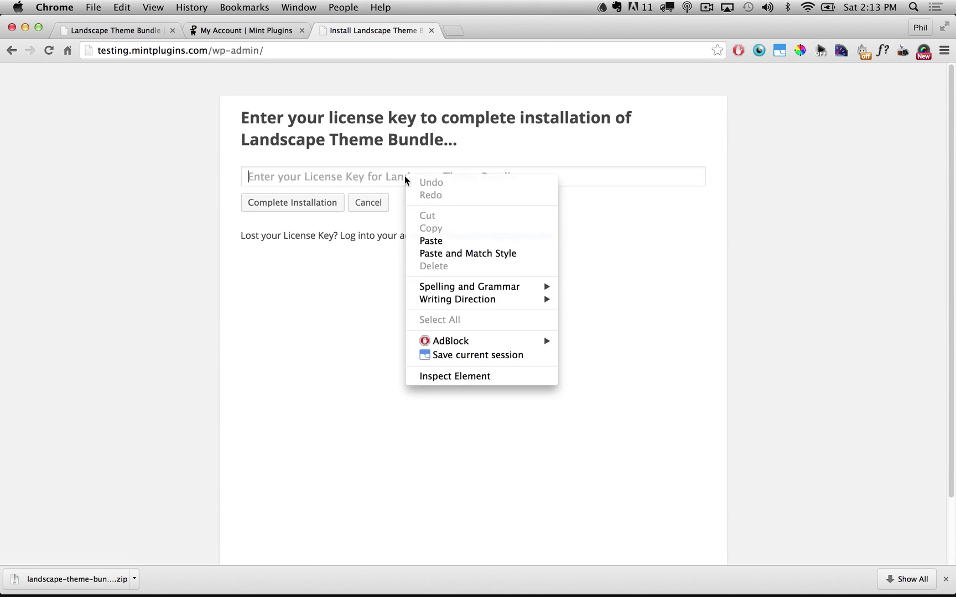
{"action": "left_click", "coordinate": [438, 240]}
{"action": "left_click", "coordinate": [337, 255]}
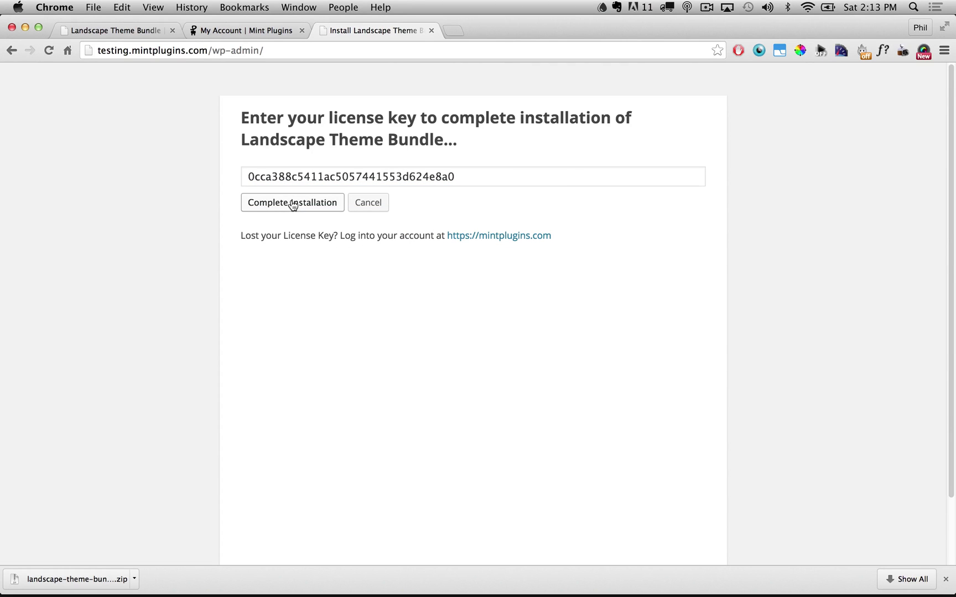
{"action": "left_click", "coordinate": [292, 204]}
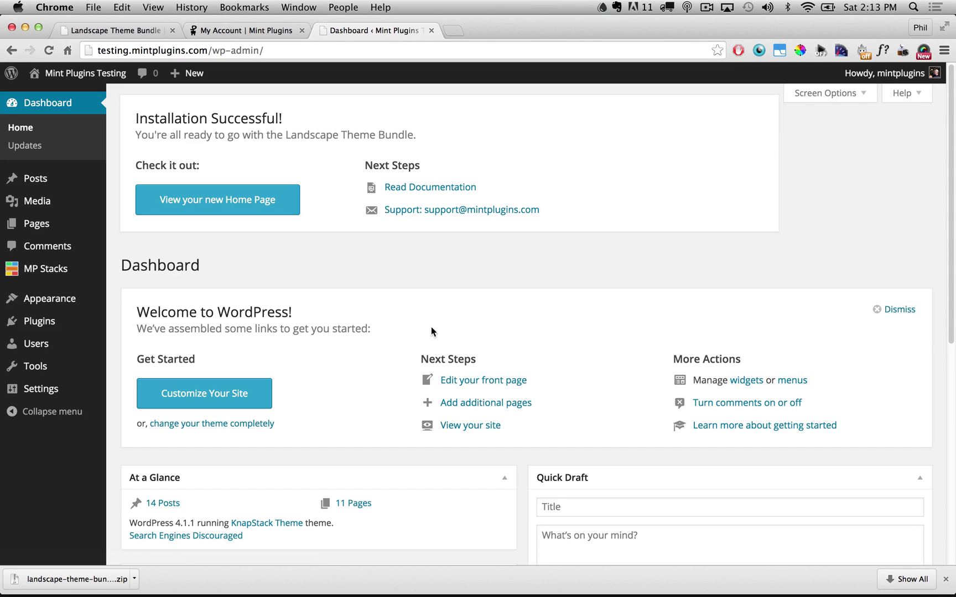
Step: Open the new home page and look over its company name header and the We Specialize In section
{"action": "left_click", "coordinate": [242, 207]}
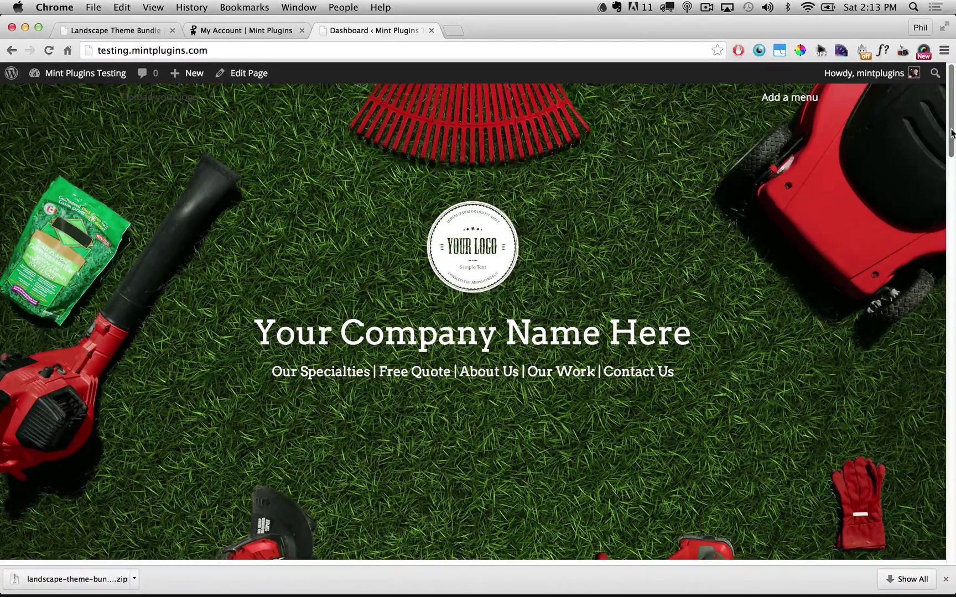
{"action": "mouse_move", "coordinate": [951, 133]}
{"action": "left_mouse_down"}
{"action": "mouse_move", "coordinate": [951, 346]}
{"action": "mouse_move", "coordinate": [952, 126]}
{"action": "left_mouse_up"}
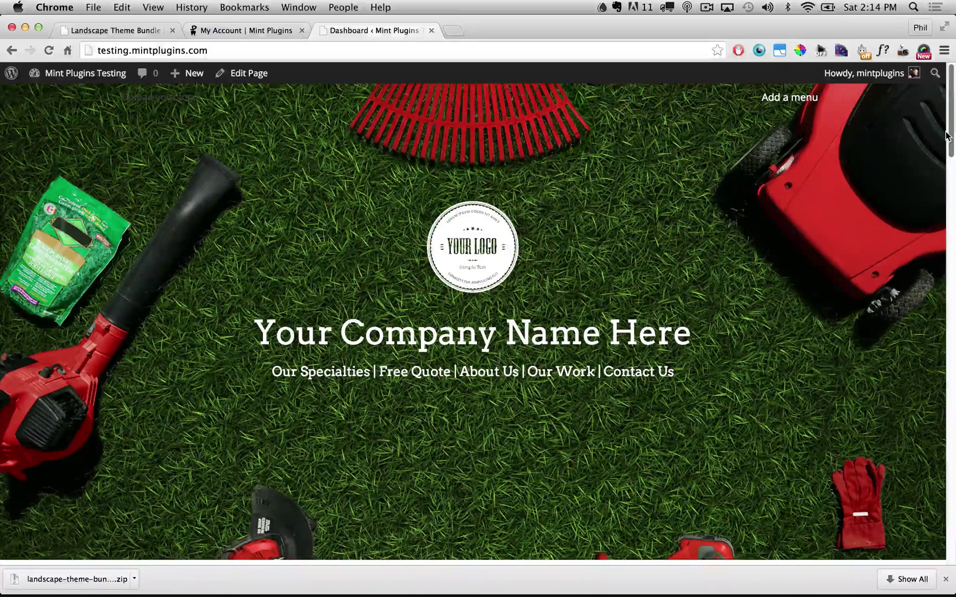
{"action": "mouse_move", "coordinate": [633, 267]}
{"action": "left_click_drag", "start_coordinate": [255, 328], "coordinate": [694, 334]}
{"action": "left_click", "coordinate": [722, 335]}
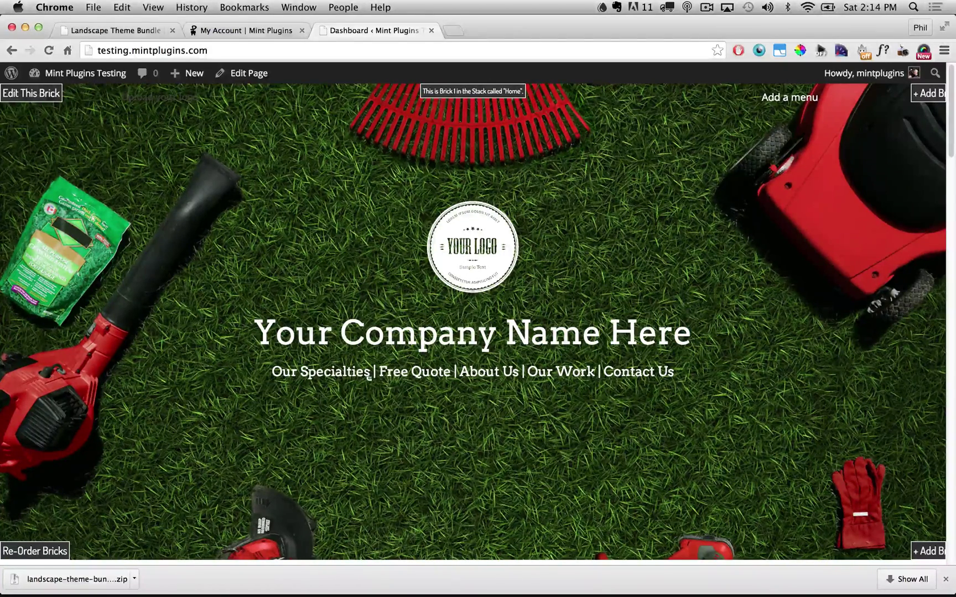
{"action": "scroll", "coordinate": [951, 135], "scroll_direction": "down", "scroll_amount": 2}
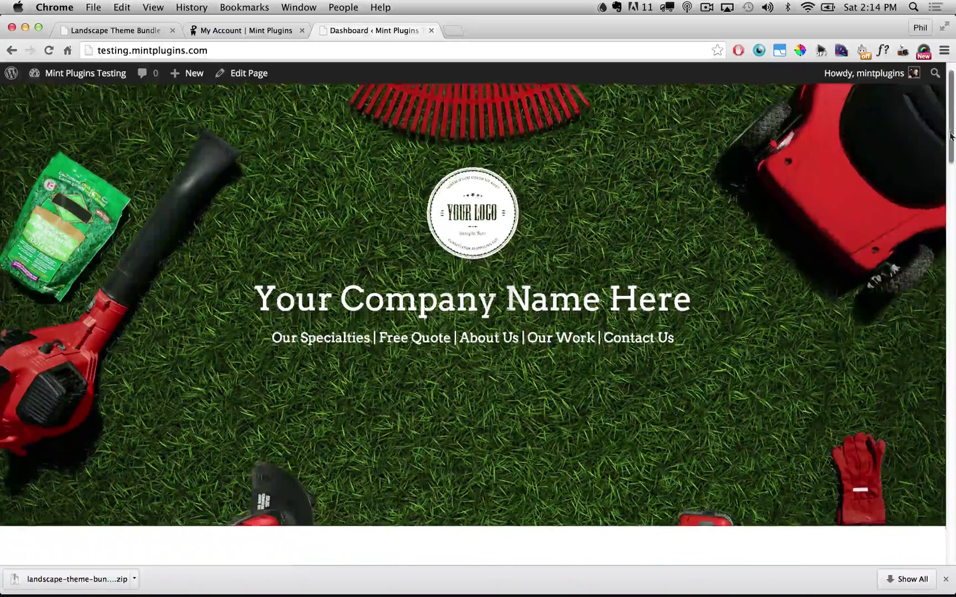
{"action": "left_click_drag", "start_coordinate": [952, 135], "coordinate": [941, 207]}
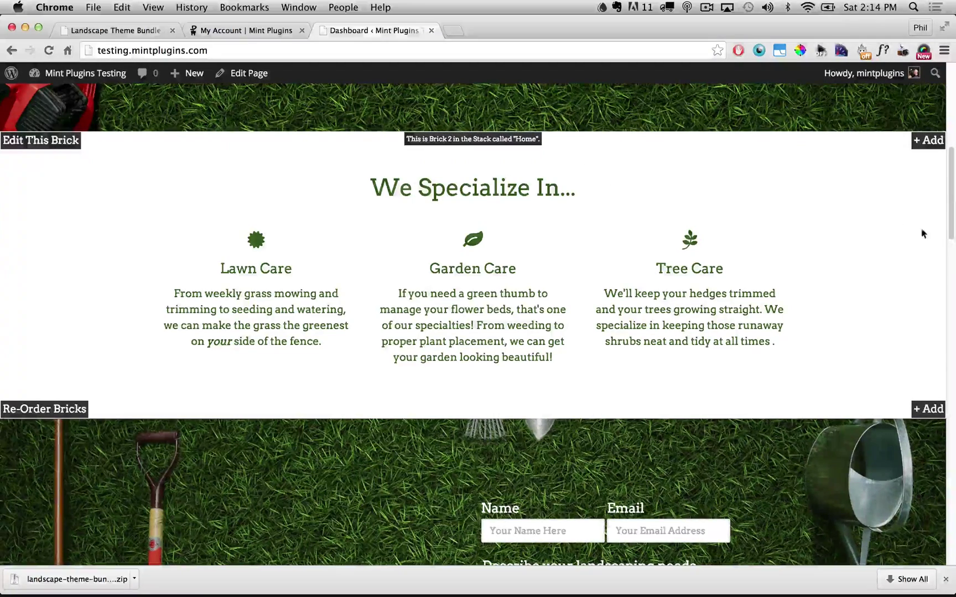
{"action": "left_click_drag", "start_coordinate": [952, 190], "coordinate": [954, 102]}
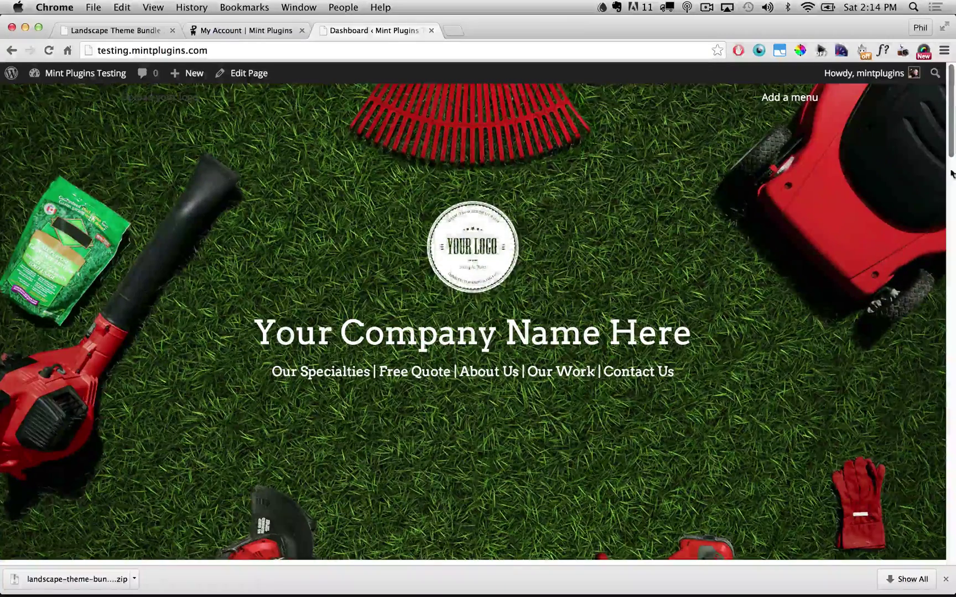
Step: Open the home page's hero brick for editing and review its background image, display and opacity settings
{"action": "mouse_move", "coordinate": [421, 310]}
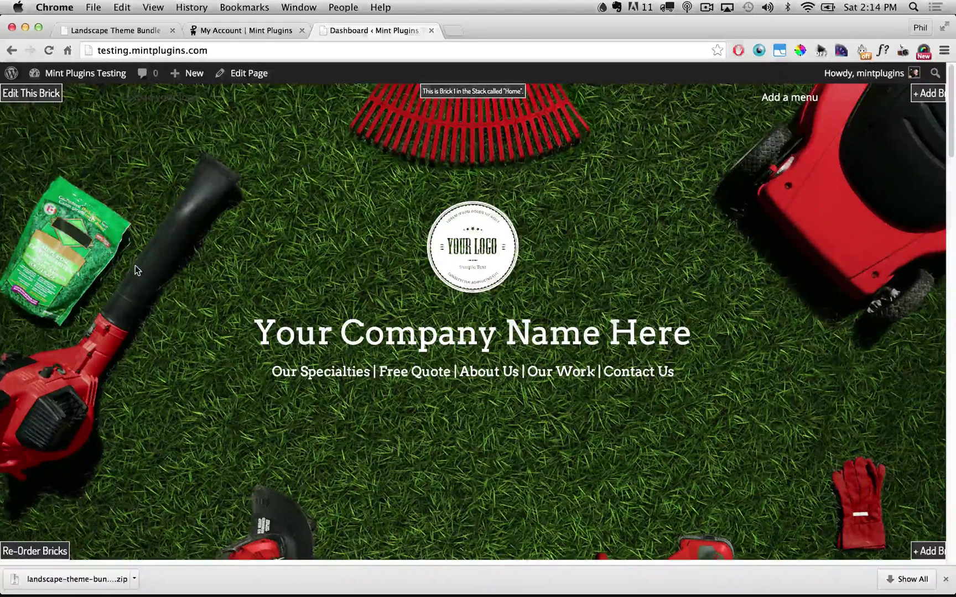
{"action": "double_click", "coordinate": [176, 305]}
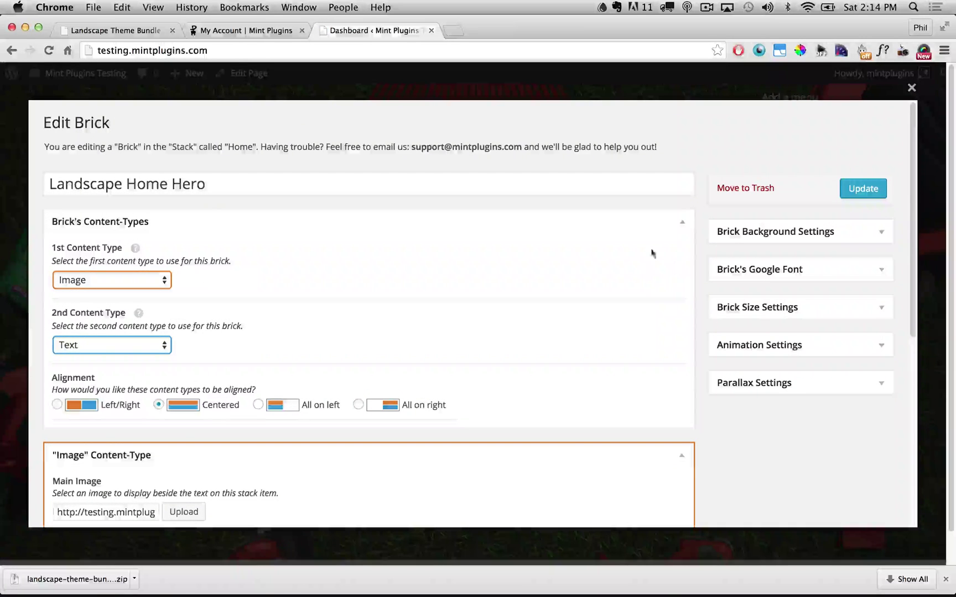
{"action": "left_click", "coordinate": [785, 231]}
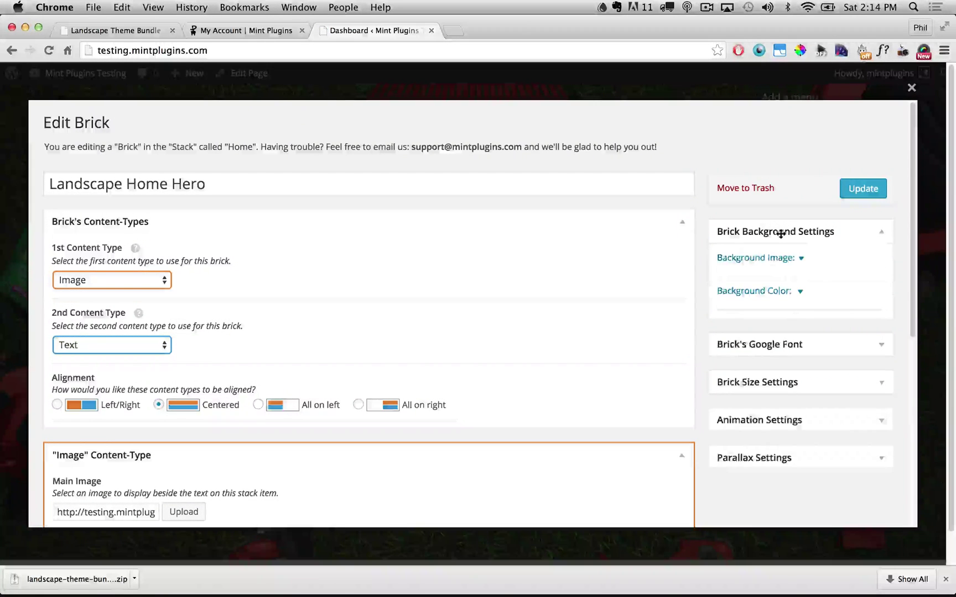
{"action": "left_click", "coordinate": [751, 258]}
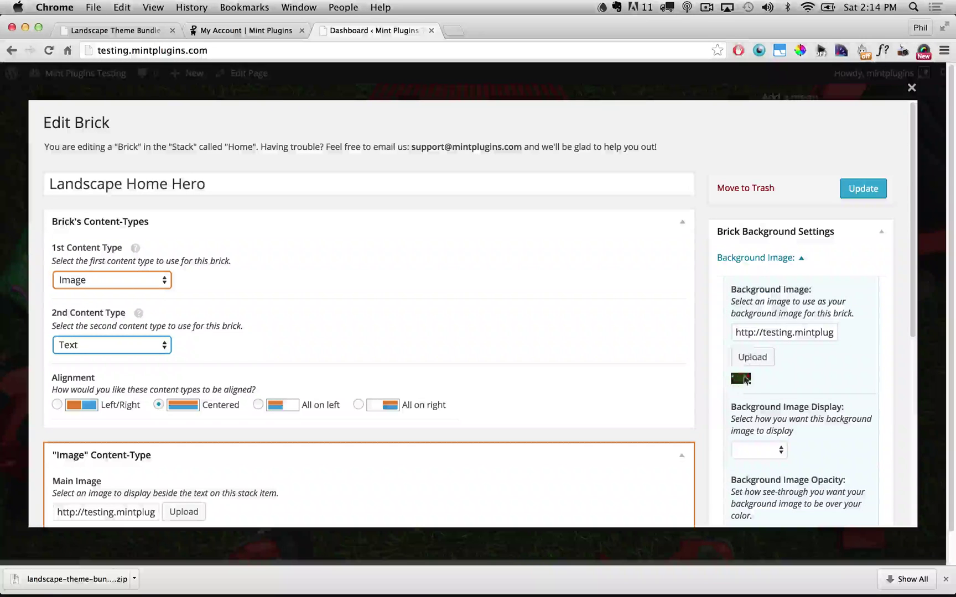
{"action": "left_click_drag", "start_coordinate": [912, 192], "coordinate": [910, 241]}
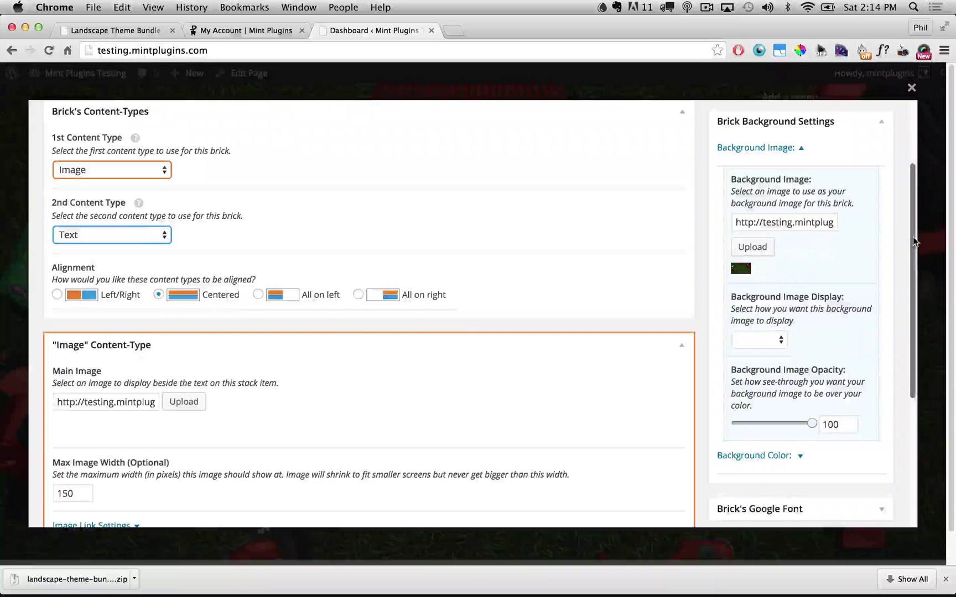
{"action": "scroll", "coordinate": [858, 232], "scroll_direction": "down", "scroll_amount": 1}
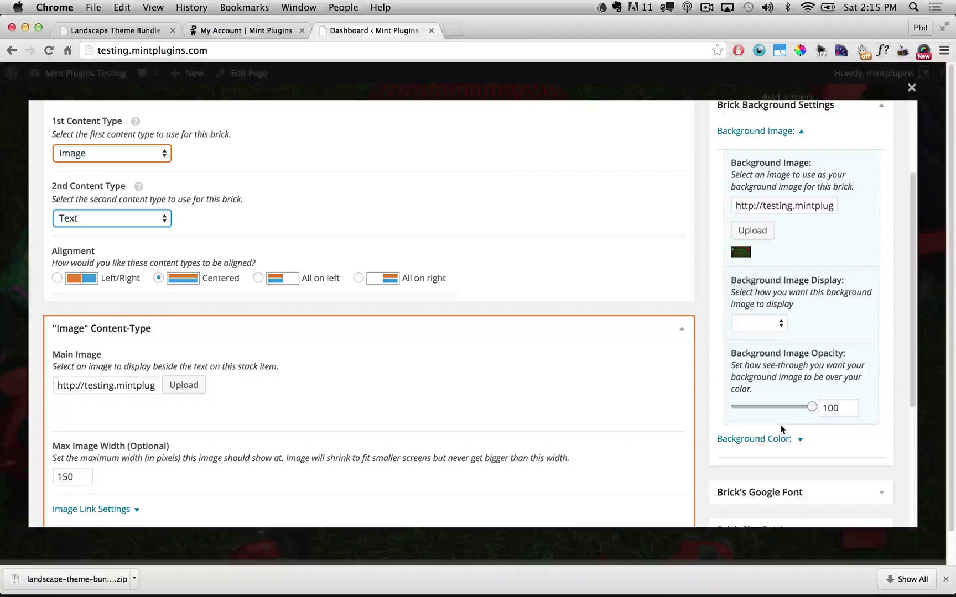
{"action": "left_click", "coordinate": [777, 132]}
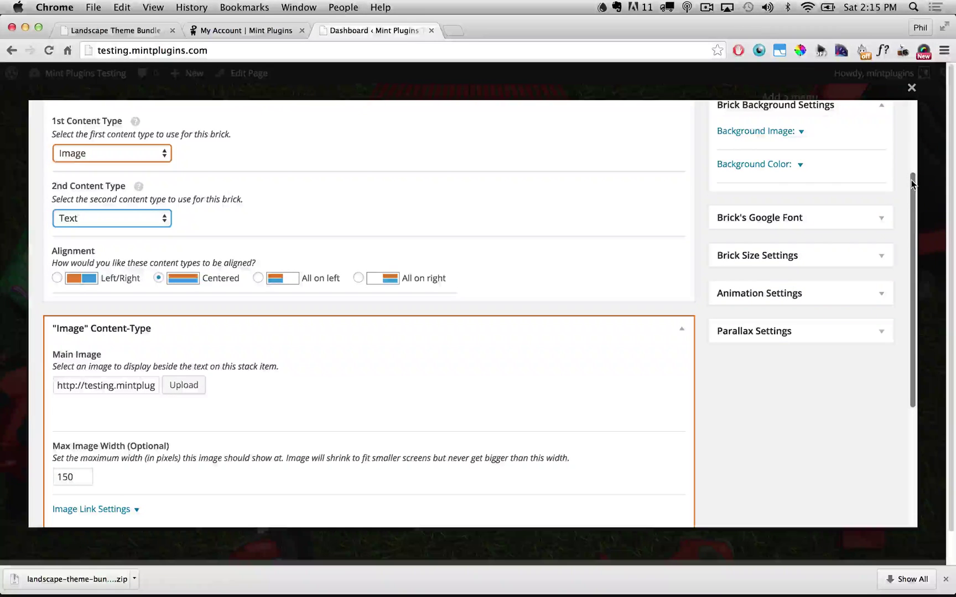
Step: Look at the media library and file upload options for the hero brick's main image, leaving the image as it is
{"action": "left_click_drag", "start_coordinate": [911, 184], "coordinate": [899, 289]}
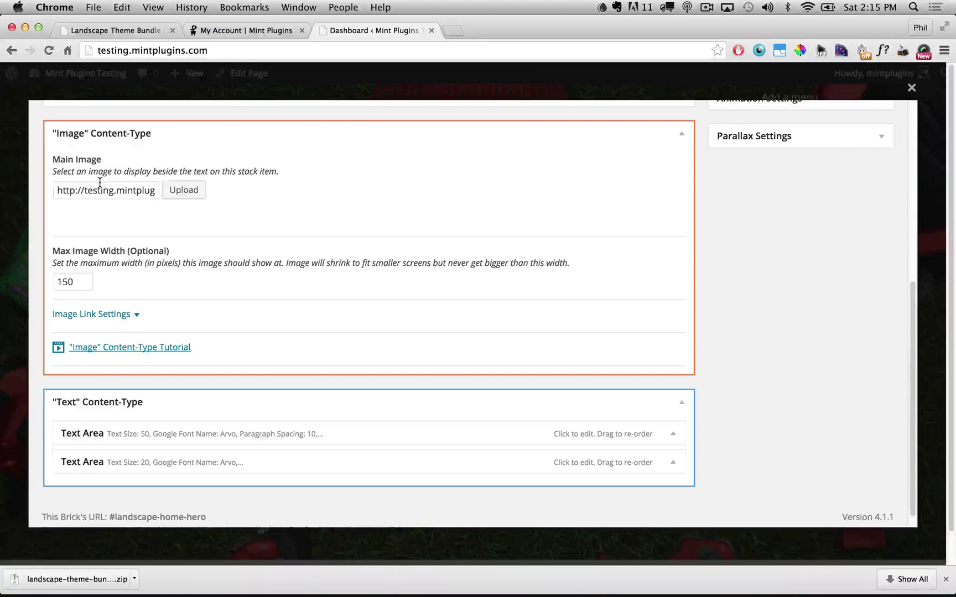
{"action": "left_click", "coordinate": [184, 191]}
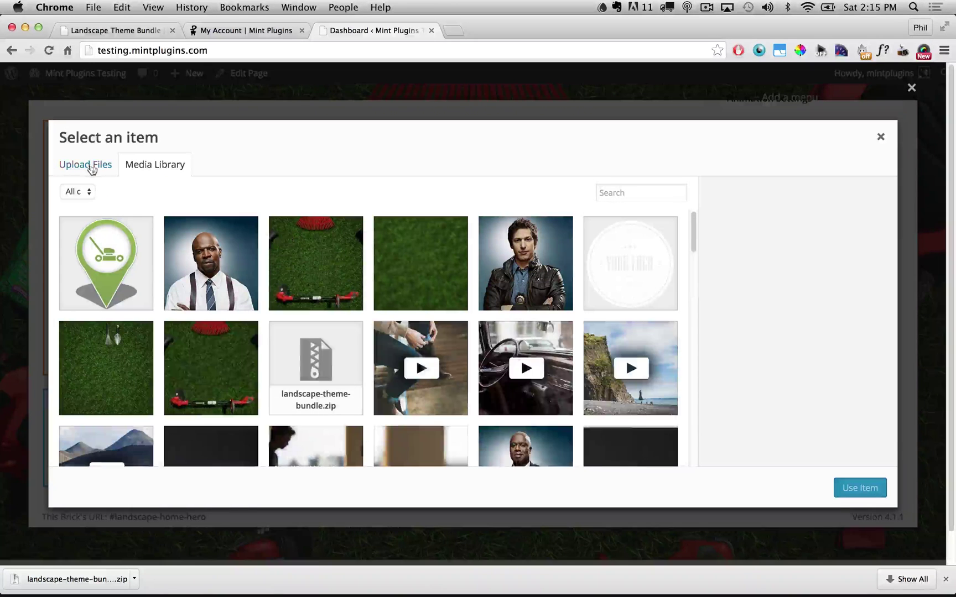
{"action": "left_click", "coordinate": [87, 166]}
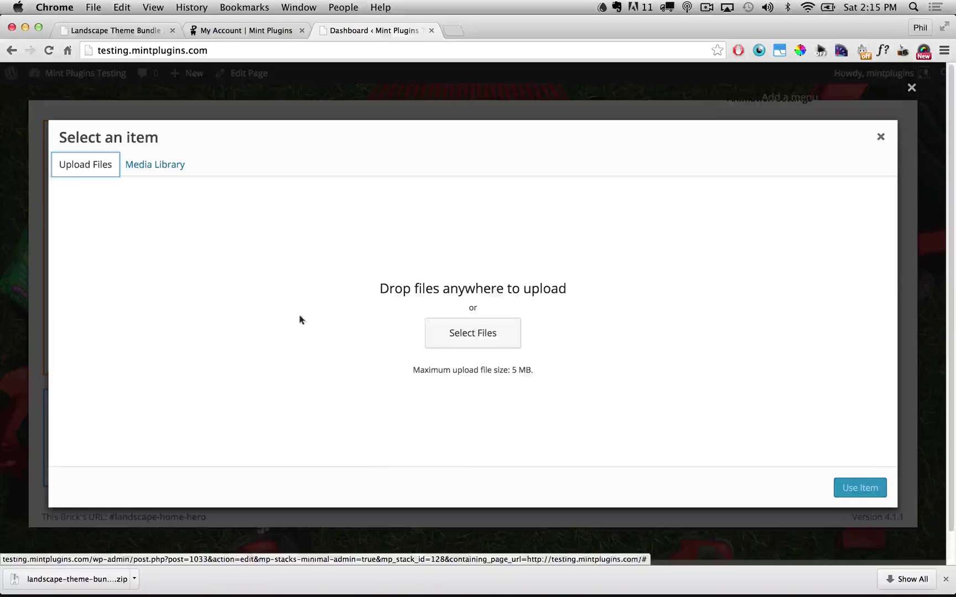
{"action": "left_click", "coordinate": [878, 138]}
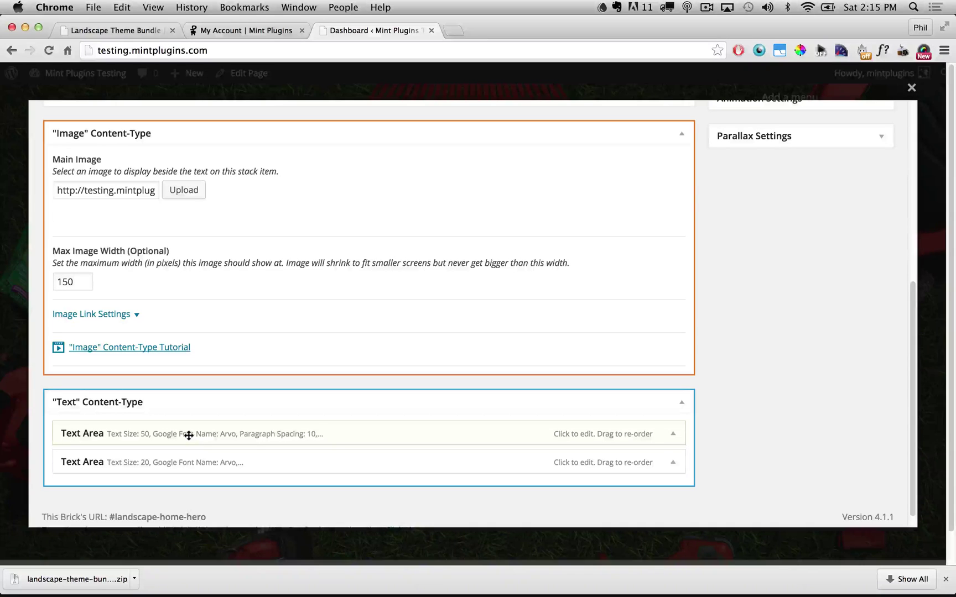
Step: Replace the company name placeholder in the hero brick's first text area with "Phil's Landscaping Company", correcting the spelling of "Landscaping"
{"action": "left_click", "coordinate": [360, 433]}
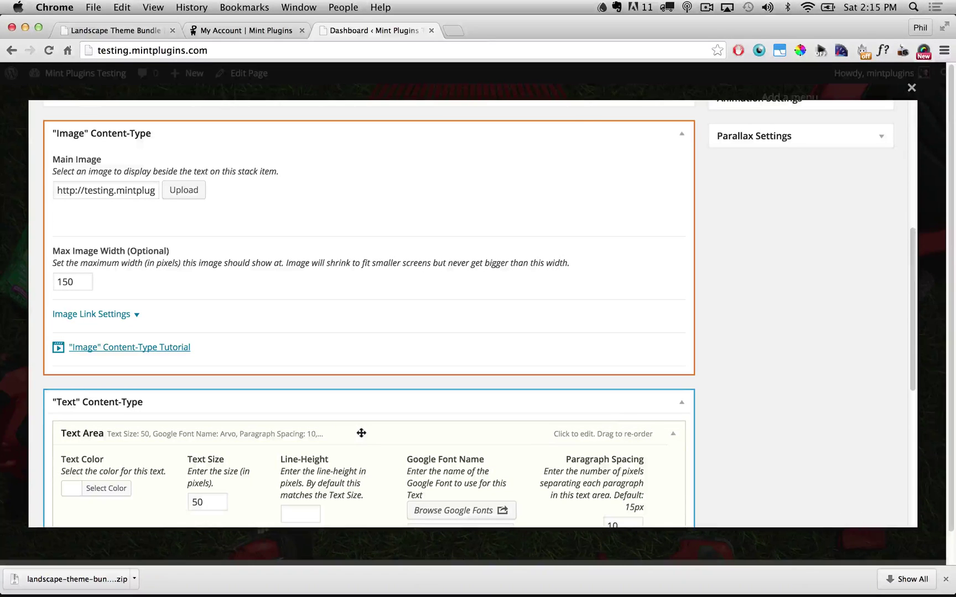
{"action": "left_click_drag", "start_coordinate": [908, 272], "coordinate": [908, 376]}
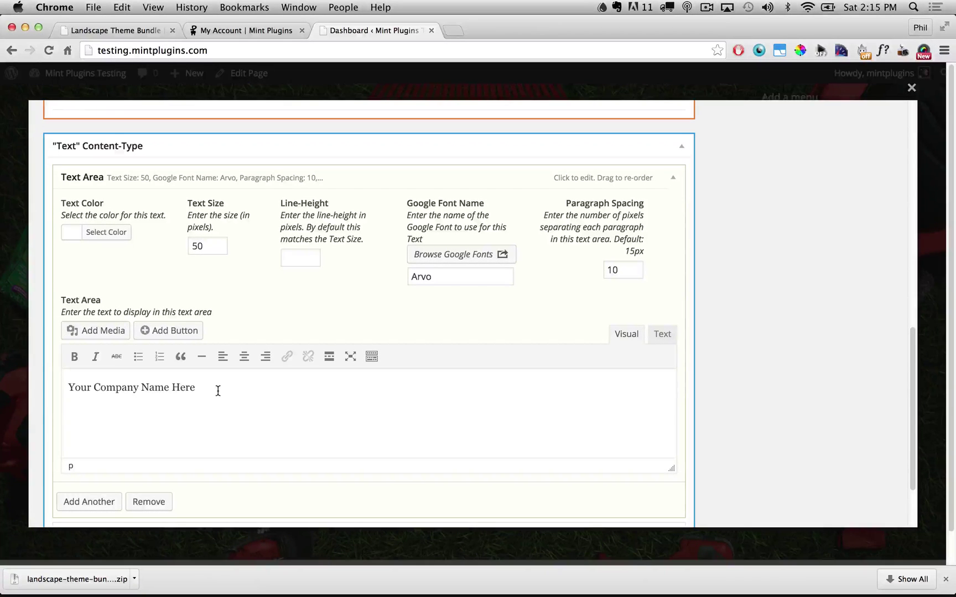
{"action": "left_click_drag", "start_coordinate": [215, 392], "coordinate": [12, 363]}
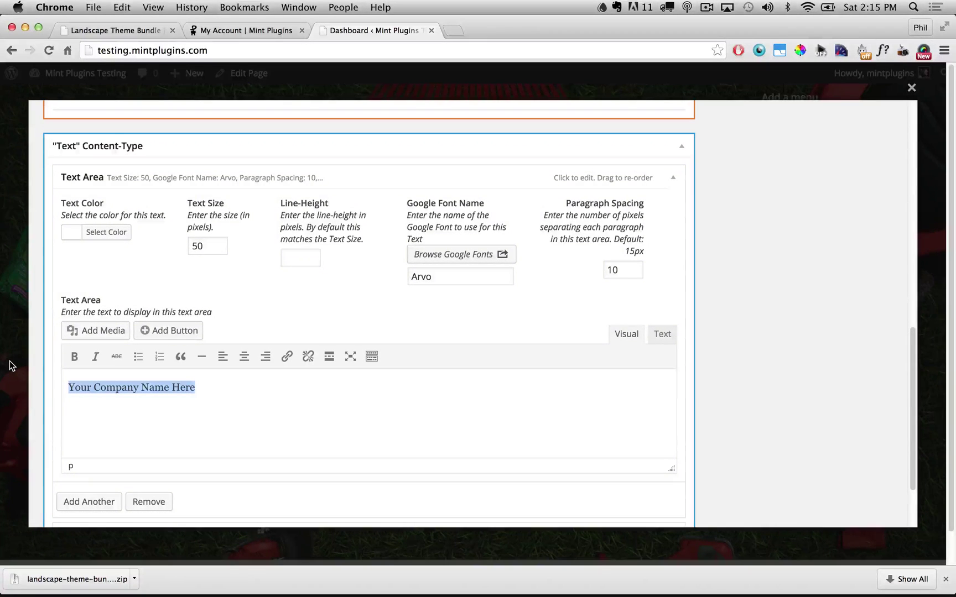
{"action": "type", "text": "Phil's "}
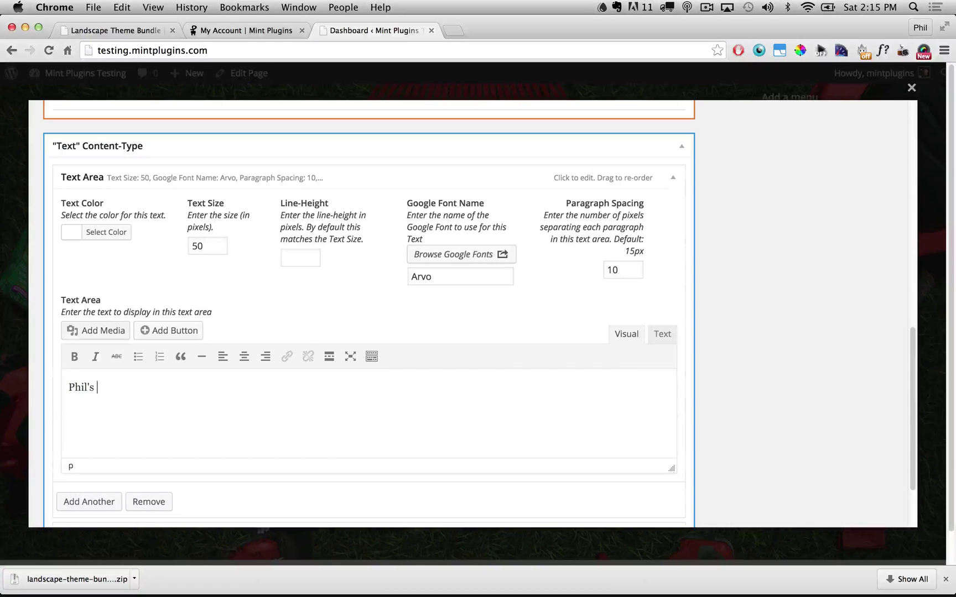
{"action": "type", "text": "Landscaing Com"}
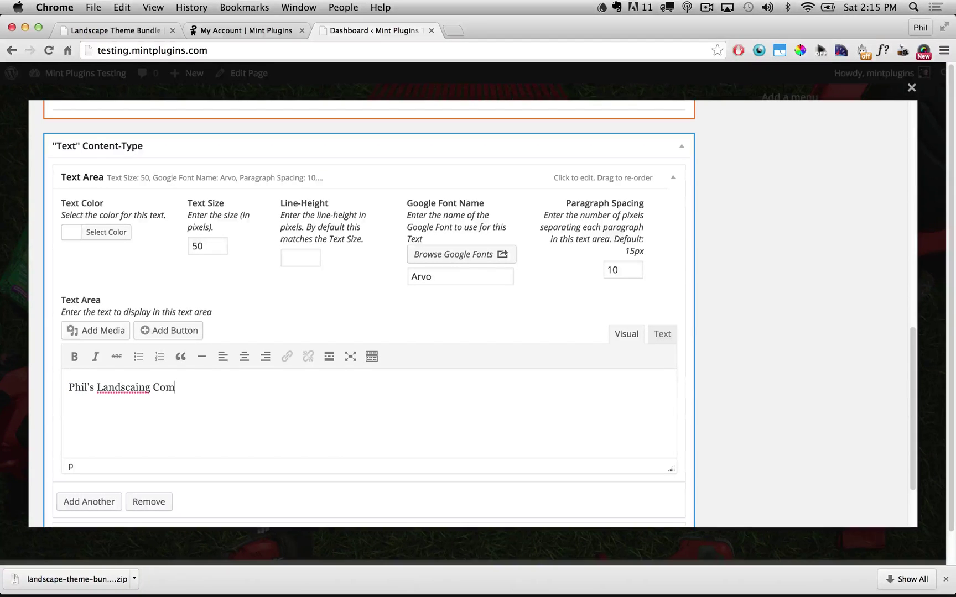
{"action": "type", "text": "pany"}
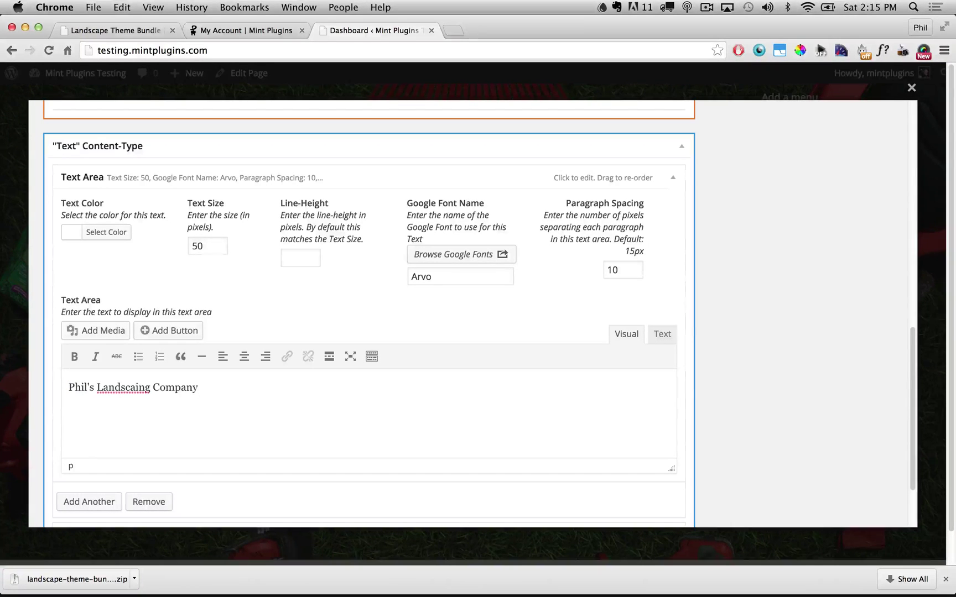
{"action": "right_click", "coordinate": [117, 386]}
{"action": "left_click", "coordinate": [160, 263]}
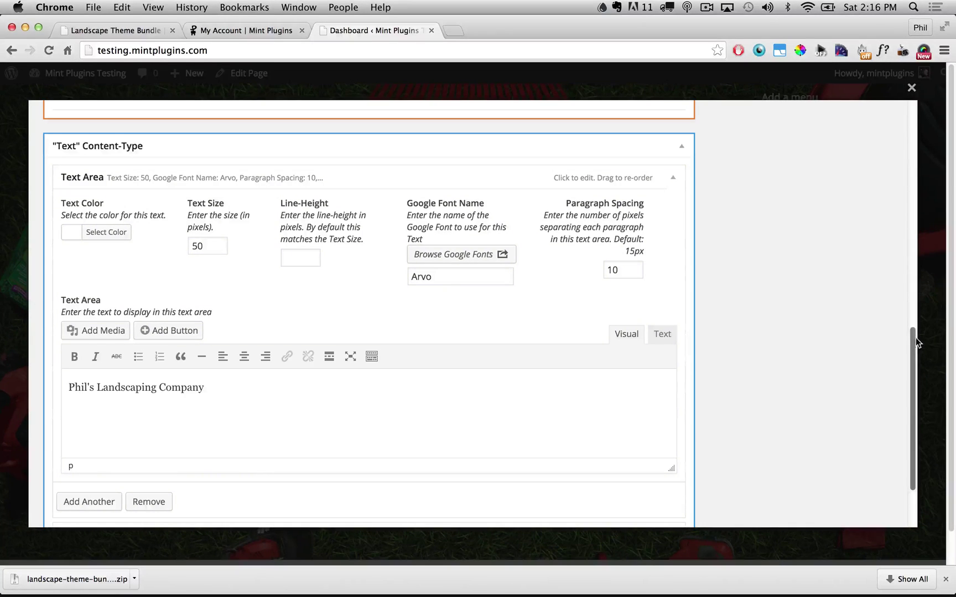
Step: Save the hero brick's changes and check the new company name headline on the home page
{"action": "left_click_drag", "start_coordinate": [912, 344], "coordinate": [909, 363]}
{"action": "scroll", "coordinate": [909, 361], "scroll_direction": "down", "scroll_amount": 2}
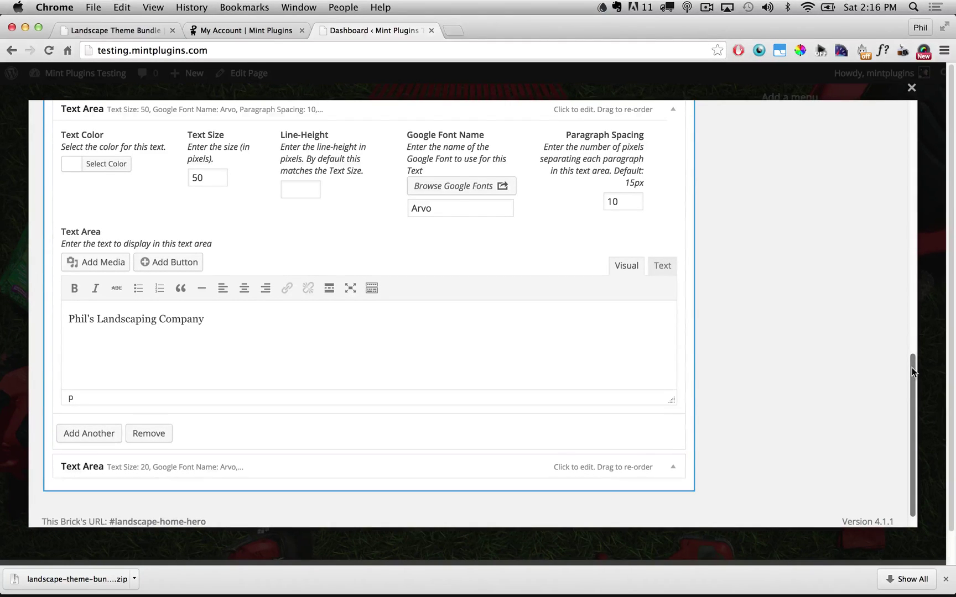
{"action": "scroll", "coordinate": [911, 367], "scroll_direction": "down", "scroll_amount": 1}
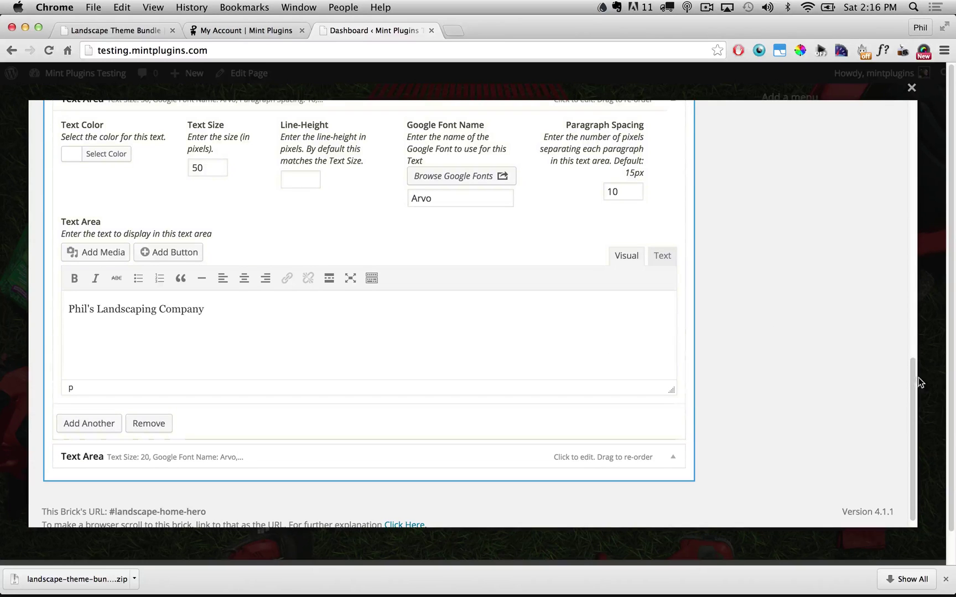
{"action": "scroll", "coordinate": [916, 380], "scroll_direction": "up", "scroll_amount": 5}
{"action": "scroll", "coordinate": [901, 222], "scroll_direction": "up", "scroll_amount": 7}
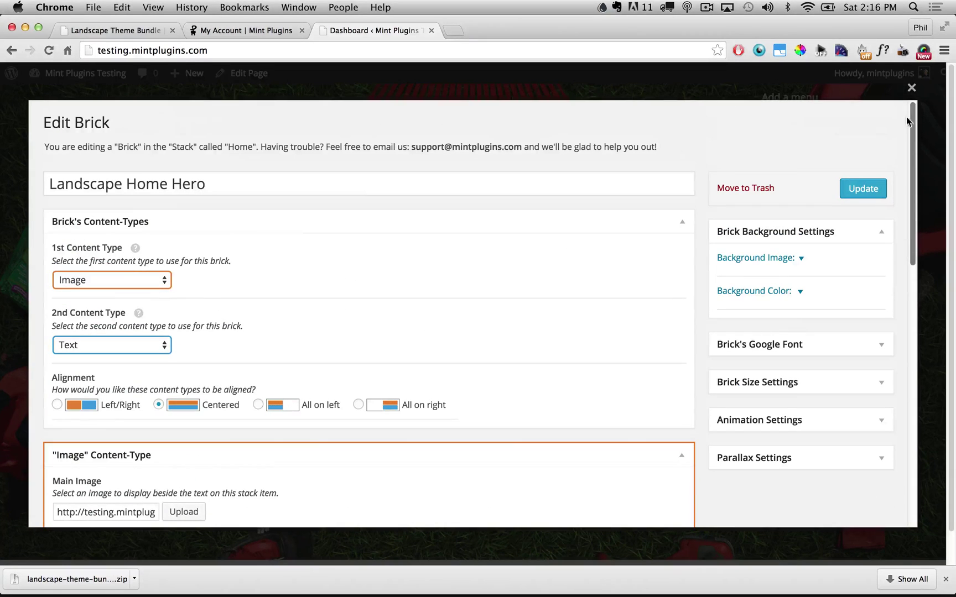
{"action": "left_click", "coordinate": [861, 190]}
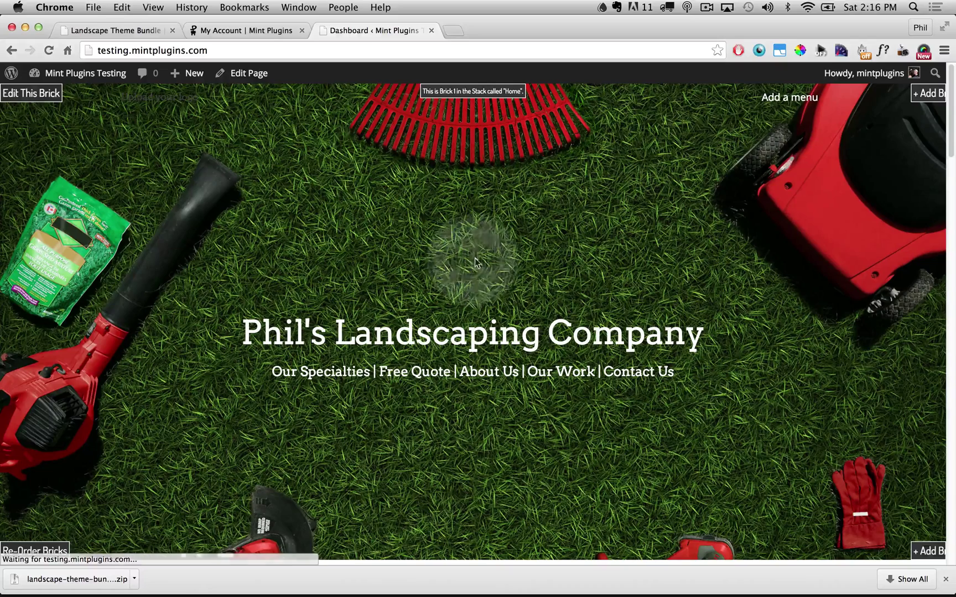
{"action": "left_click_drag", "start_coordinate": [241, 334], "coordinate": [704, 335]}
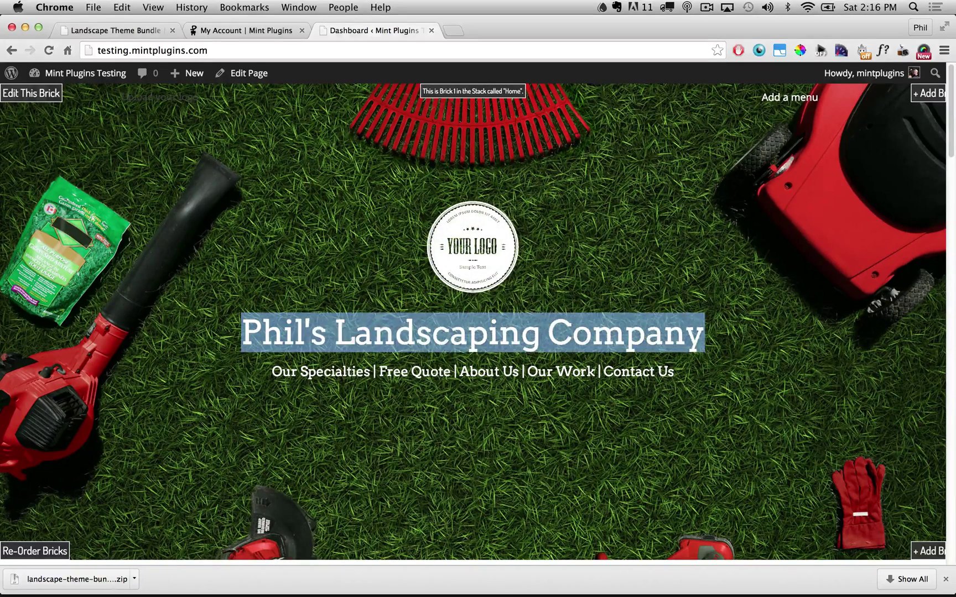
{"action": "left_click", "coordinate": [738, 337]}
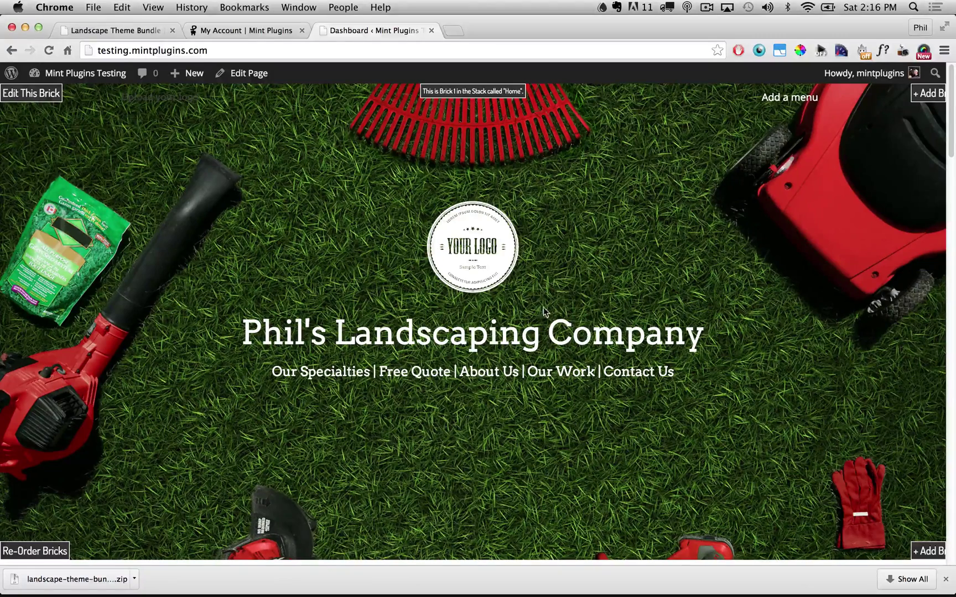
Step: Follow the Our Specialties link and look over the We Specialize In section and its Lawn Care description
{"action": "left_click", "coordinate": [297, 378]}
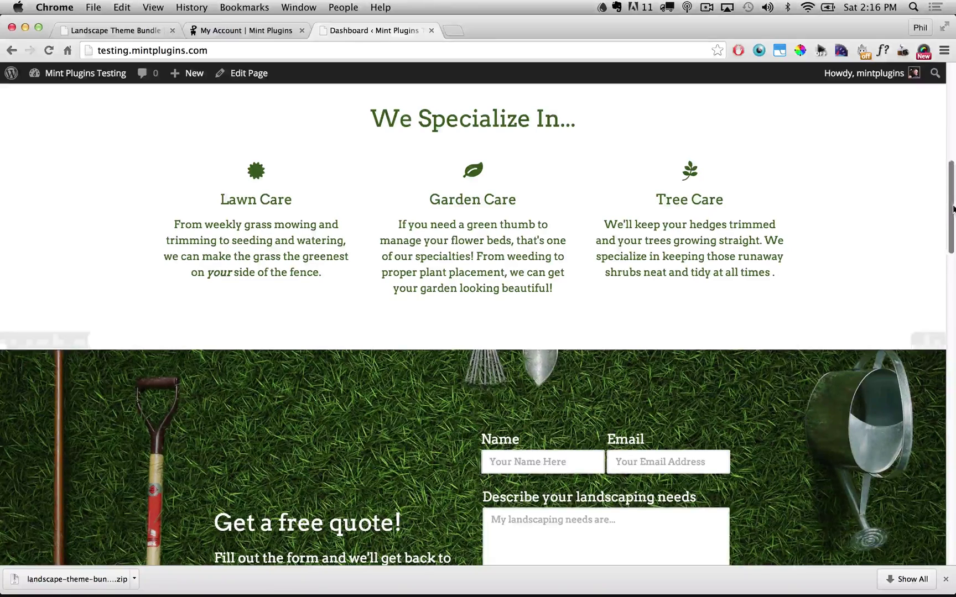
{"action": "scroll", "coordinate": [953, 209], "scroll_direction": "up", "scroll_amount": 2}
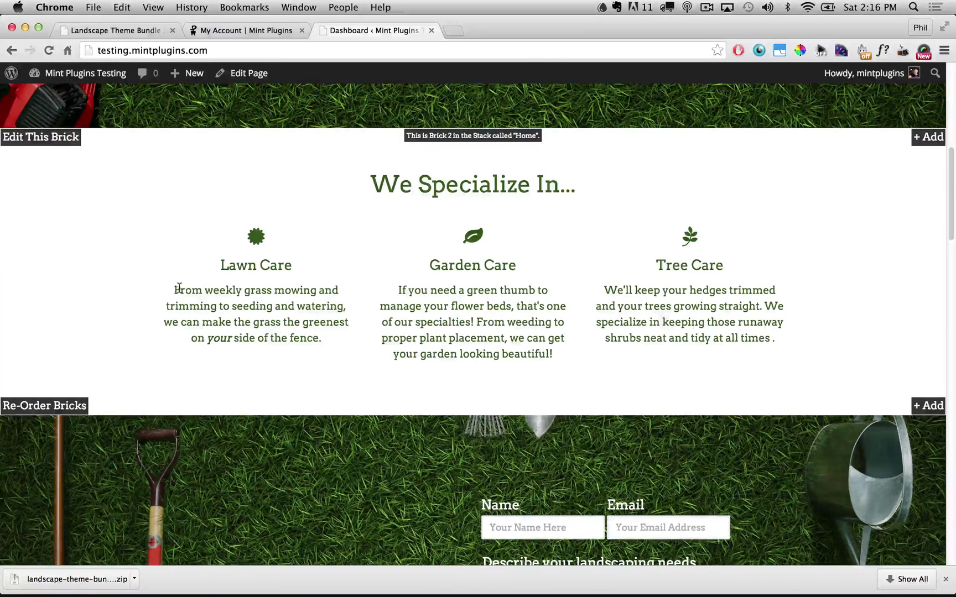
{"action": "left_click_drag", "start_coordinate": [176, 290], "coordinate": [334, 334]}
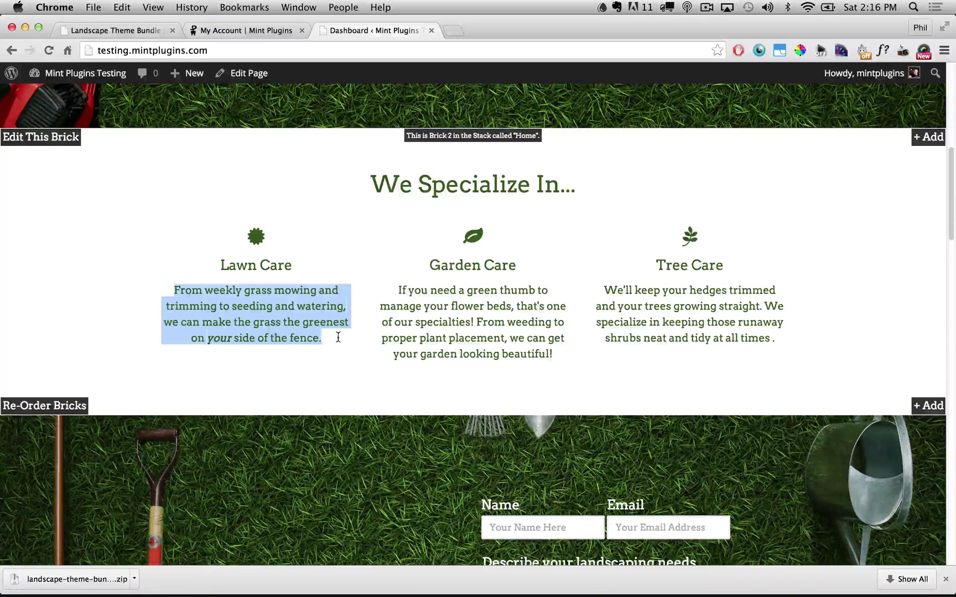
{"action": "left_click", "coordinate": [114, 237]}
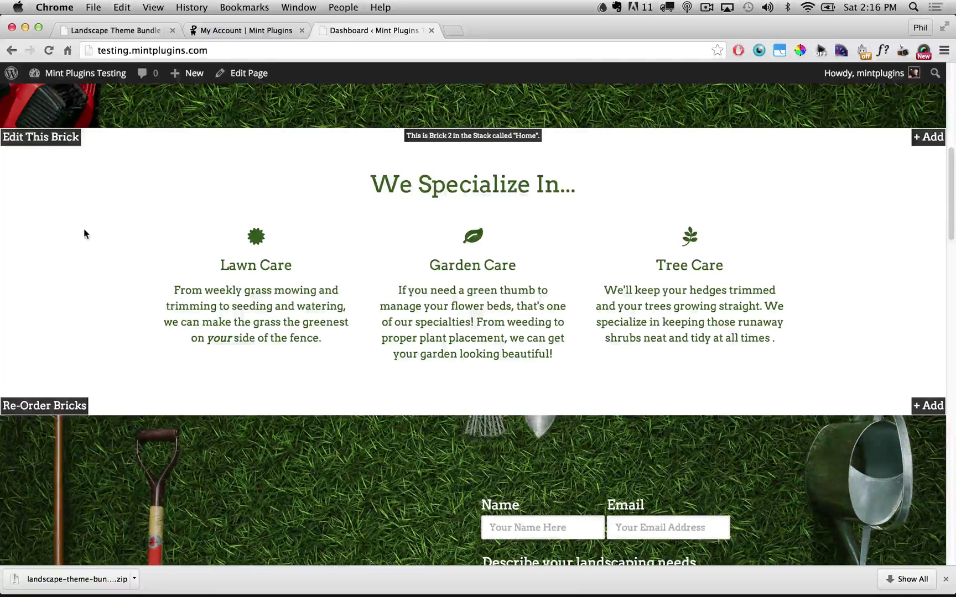
Step: Open the We Specialize In brick for editing and expand the Lawn Care feature's settings
{"action": "double_click", "coordinate": [85, 233]}
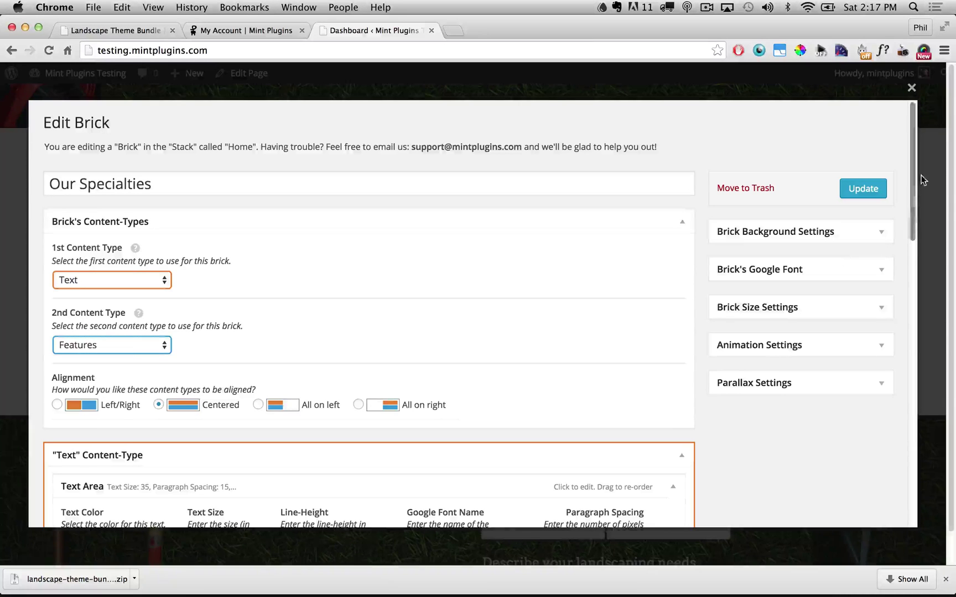
{"action": "left_click_drag", "start_coordinate": [911, 164], "coordinate": [909, 425]}
{"action": "left_click", "coordinate": [372, 314]}
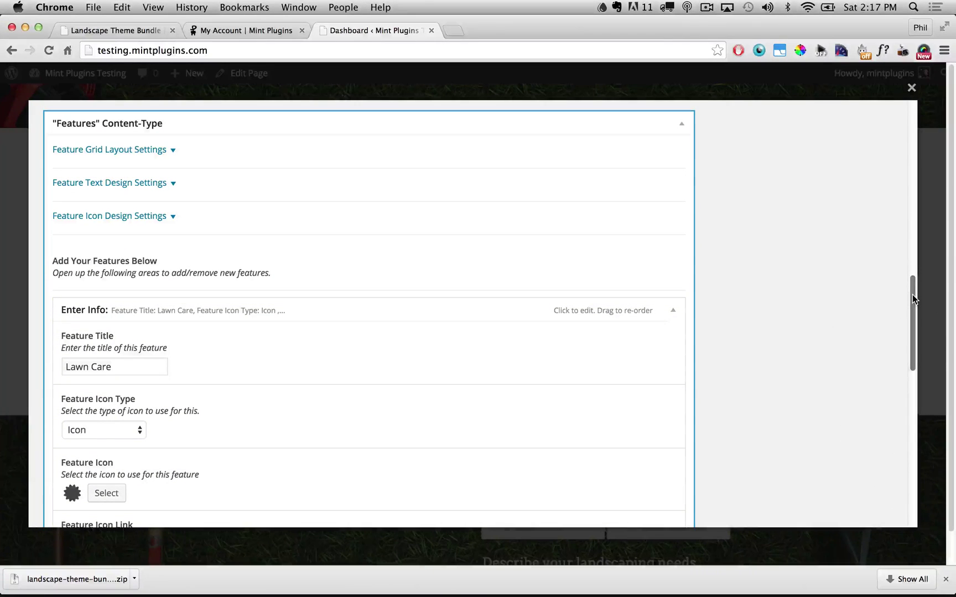
{"action": "left_click_drag", "start_coordinate": [912, 295], "coordinate": [912, 350]}
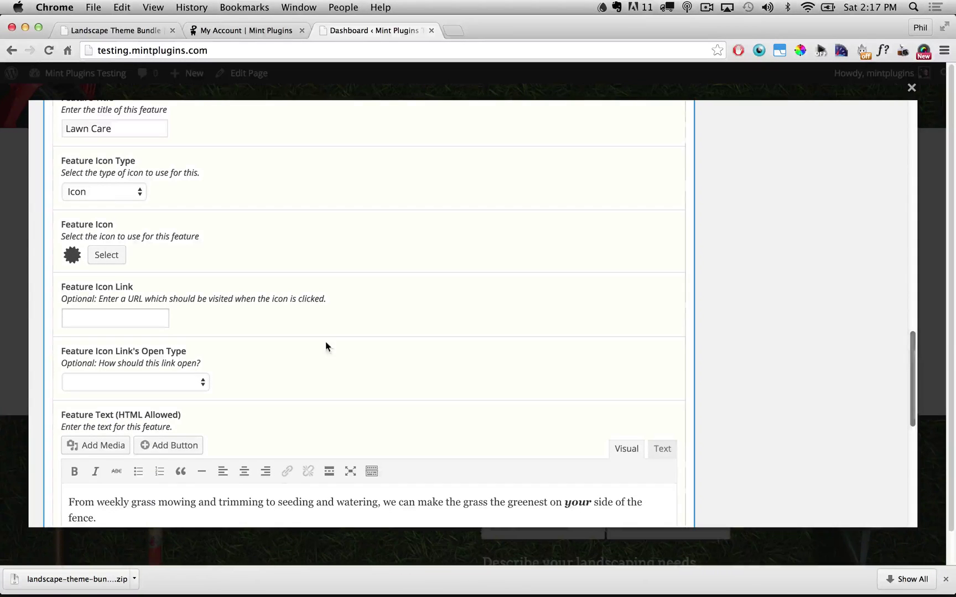
Step: Look through the available icons for the Lawn Care feature, then set its icon type to Custom Image
{"action": "left_click", "coordinate": [99, 260]}
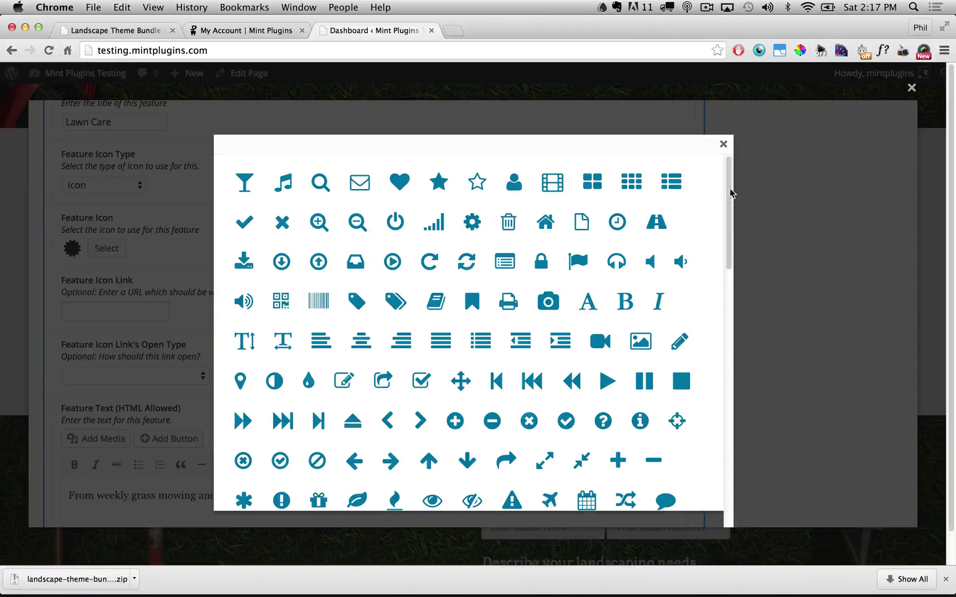
{"action": "left_click_drag", "start_coordinate": [730, 196], "coordinate": [723, 152]}
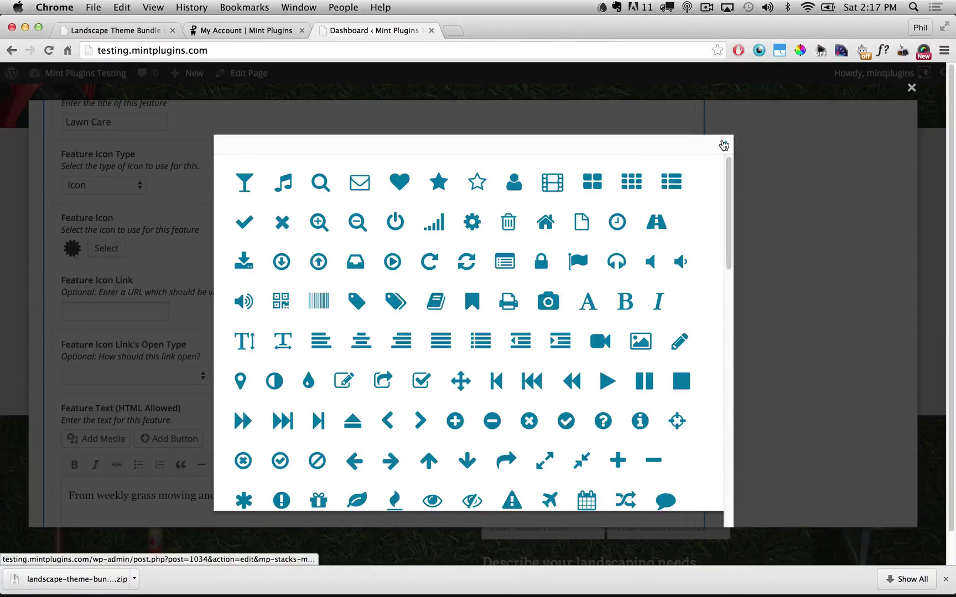
{"action": "left_click", "coordinate": [723, 144]}
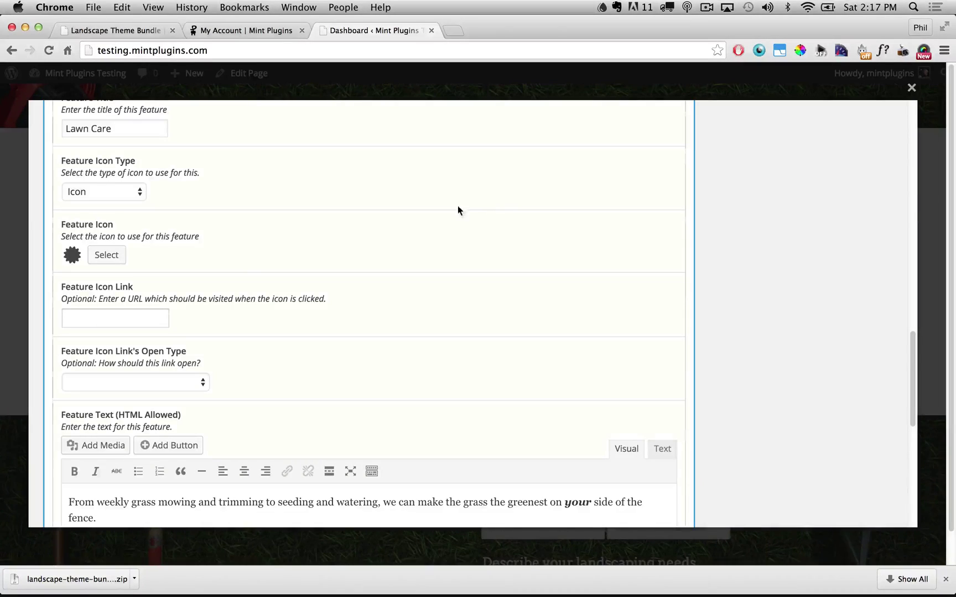
{"action": "left_click", "coordinate": [134, 198]}
{"action": "left_click", "coordinate": [130, 204]}
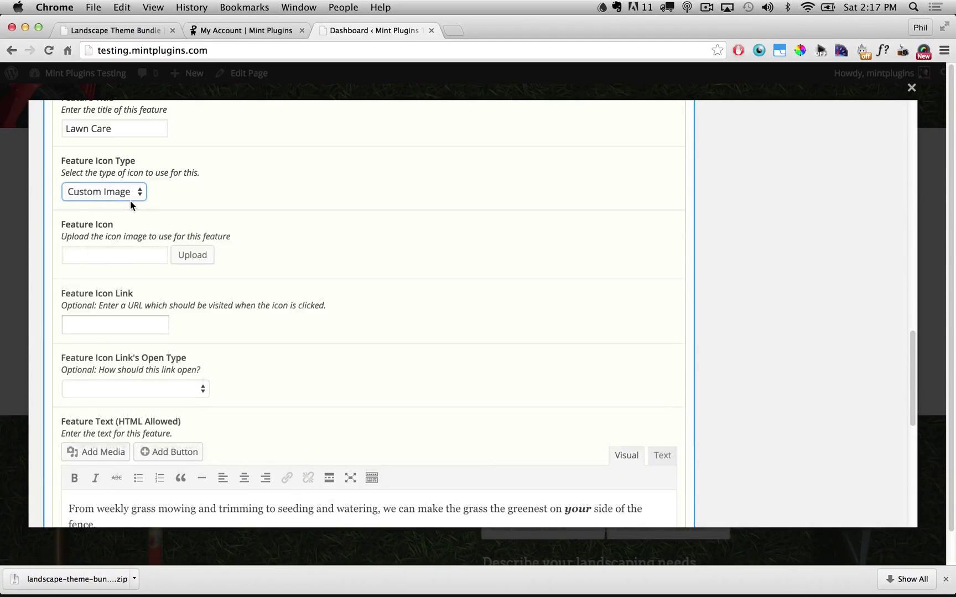
Step: Look at the upload dialog for the Lawn Care feature's custom image, close it, and set the feature's icon type to Icon
{"action": "left_click", "coordinate": [205, 255]}
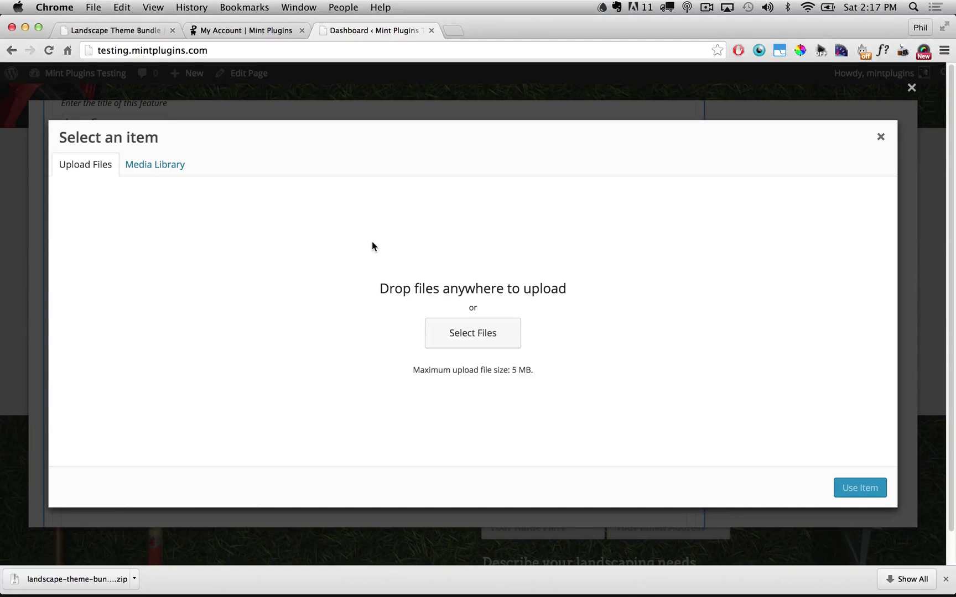
{"action": "left_click", "coordinate": [881, 137]}
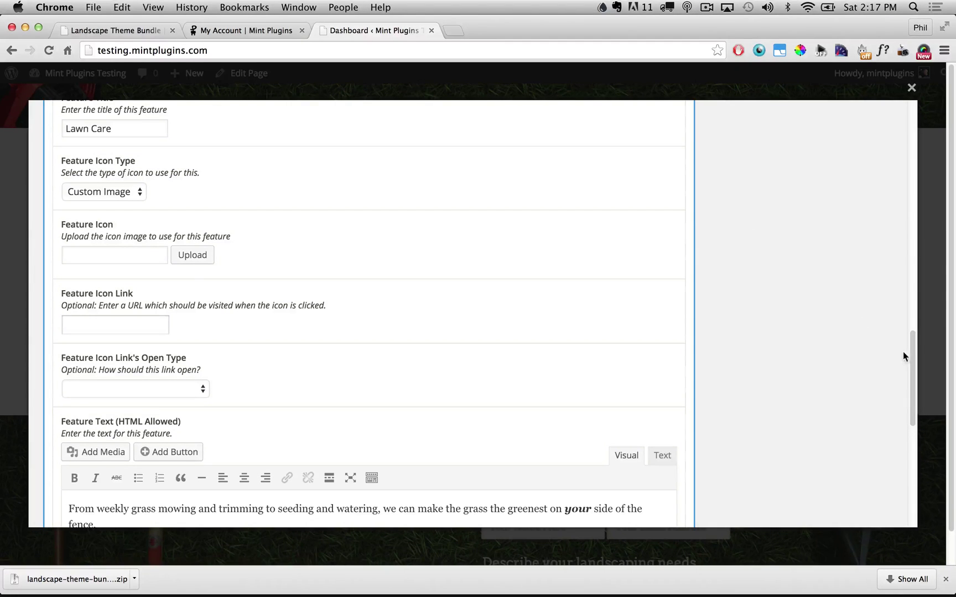
{"action": "left_click", "coordinate": [99, 191]}
{"action": "left_click", "coordinate": [162, 206]}
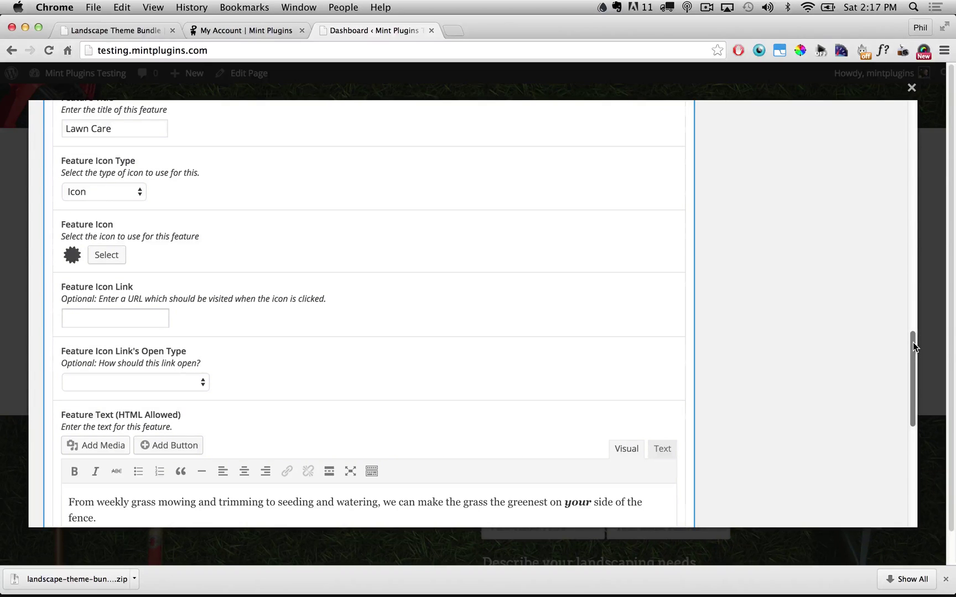
Step: Review the Lawn Care feature's text, and expand the Tree Care feature to read its settings and text
{"action": "left_click_drag", "start_coordinate": [912, 343], "coordinate": [909, 384]}
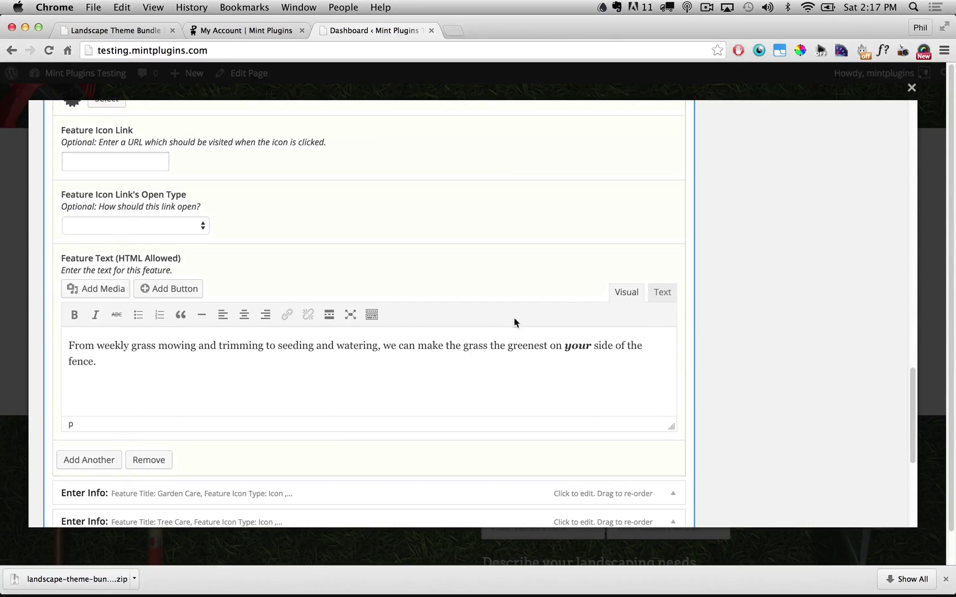
{"action": "left_click_drag", "start_coordinate": [100, 362], "coordinate": [58, 341]}
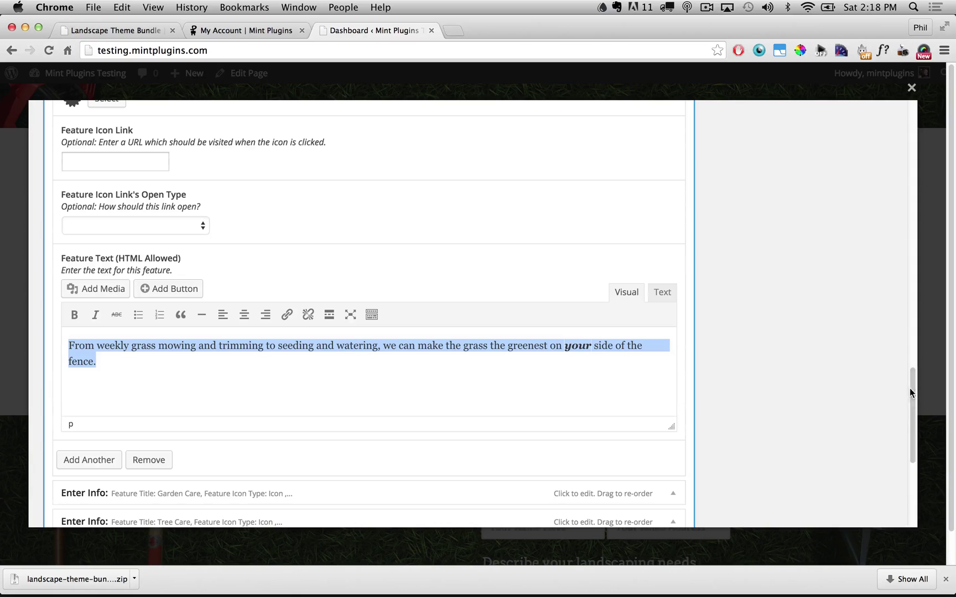
{"action": "left_click_drag", "start_coordinate": [909, 388], "coordinate": [912, 411]}
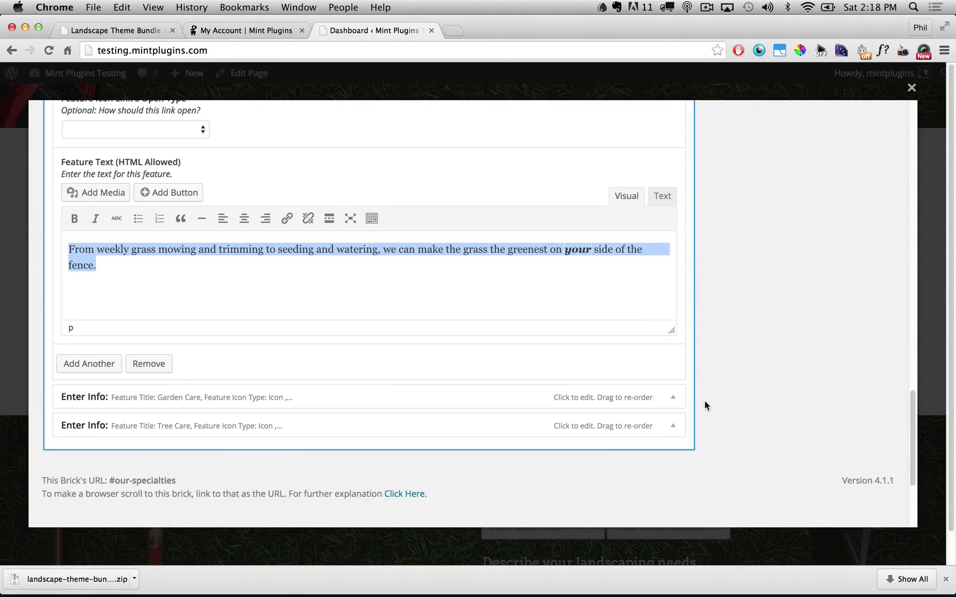
{"action": "left_click", "coordinate": [668, 425]}
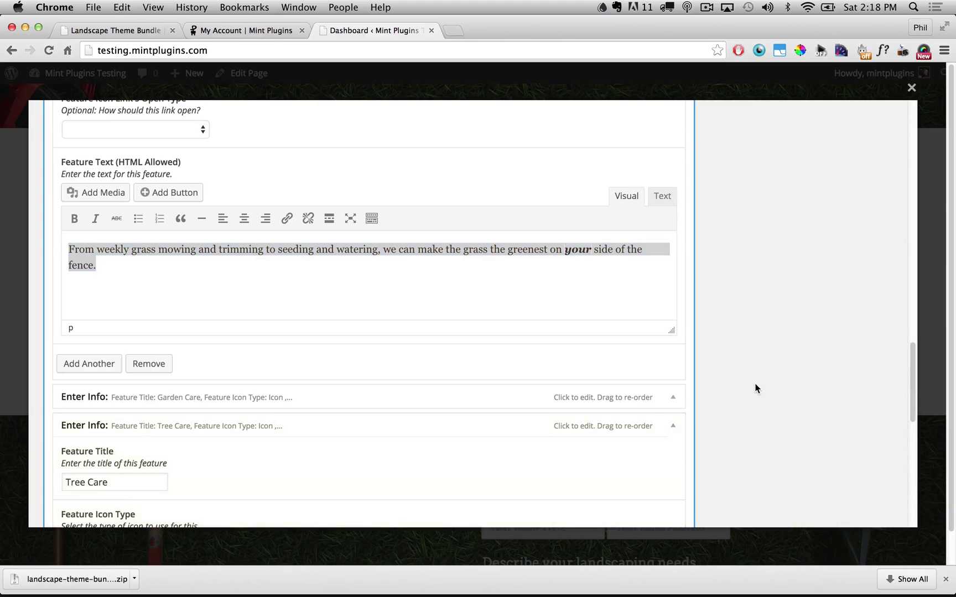
{"action": "scroll", "coordinate": [755, 387], "scroll_direction": "down", "scroll_amount": 10}
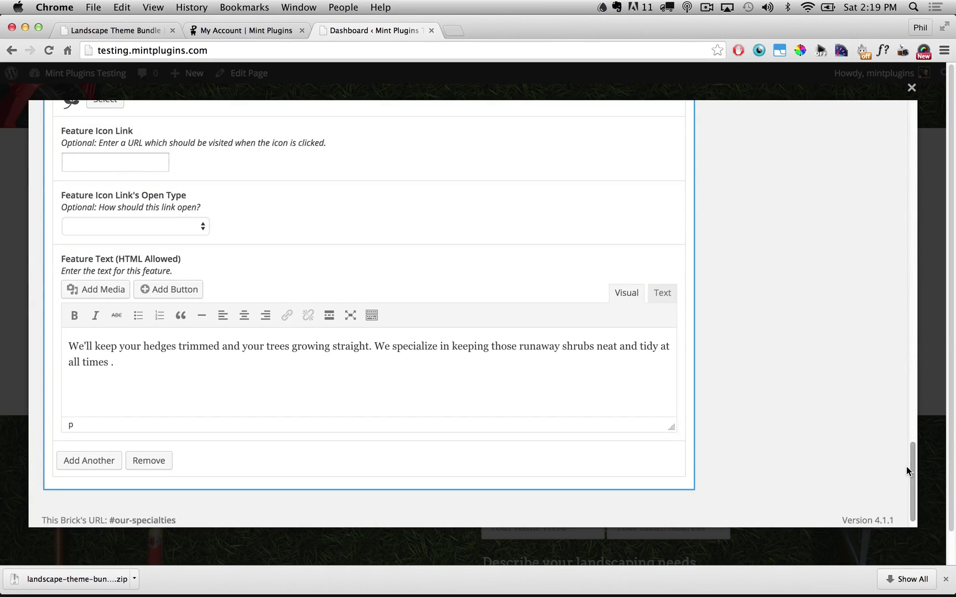
Step: Save the Our Specialties brick and look at the free quote section below it on the home page
{"action": "left_click_drag", "start_coordinate": [906, 466], "coordinate": [908, 111]}
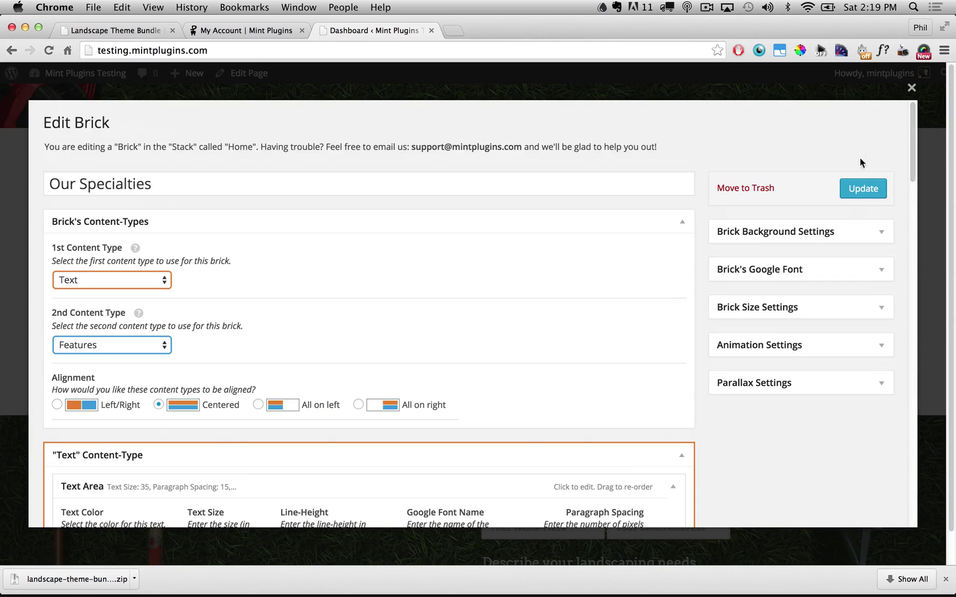
{"action": "left_click", "coordinate": [859, 191]}
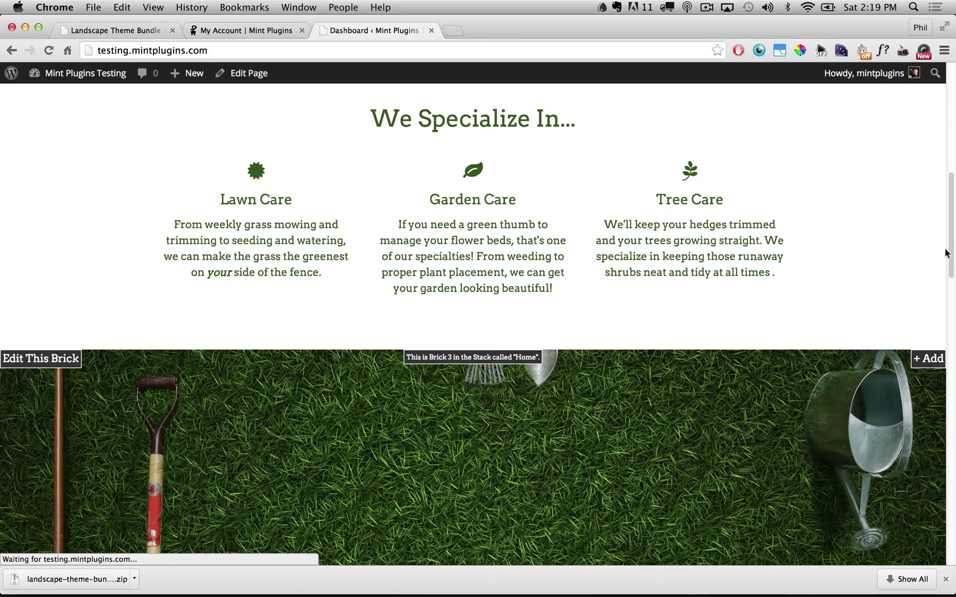
{"action": "scroll", "coordinate": [951, 230], "scroll_direction": "down", "scroll_amount": 3}
{"action": "left_click_drag", "start_coordinate": [951, 230], "coordinate": [952, 253]}
{"action": "mouse_move", "coordinate": [307, 277]}
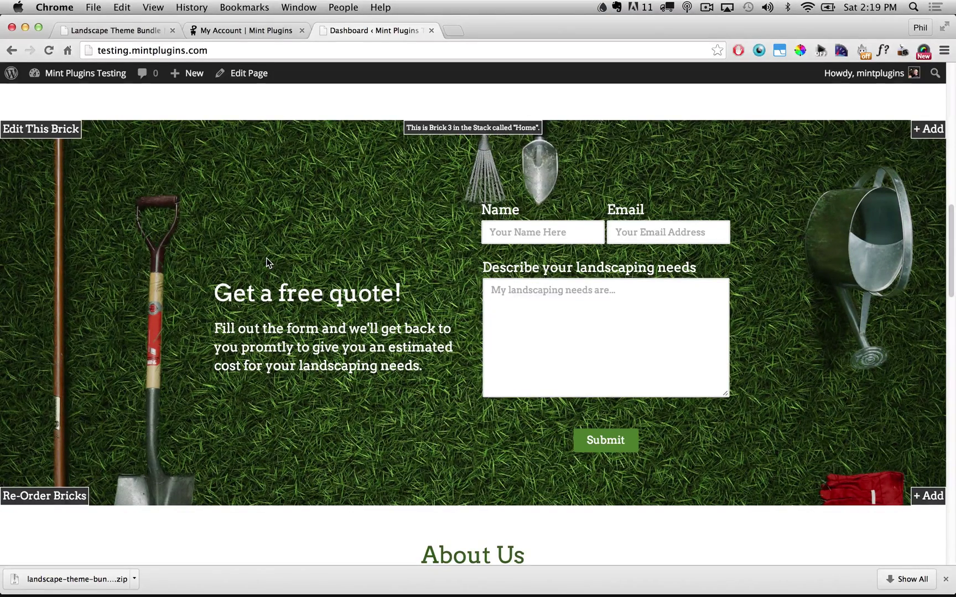
Step: Open the Free Quote brick for editing and expand the text area containing "Get a free quote!"
{"action": "left_click", "coordinate": [146, 271]}
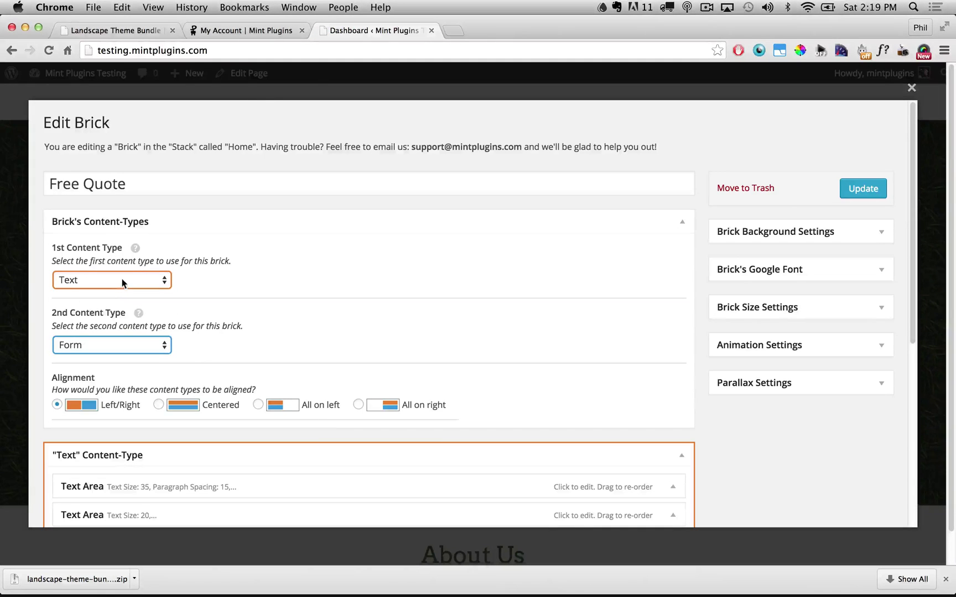
{"action": "scroll", "coordinate": [912, 145], "scroll_direction": "down", "scroll_amount": 3}
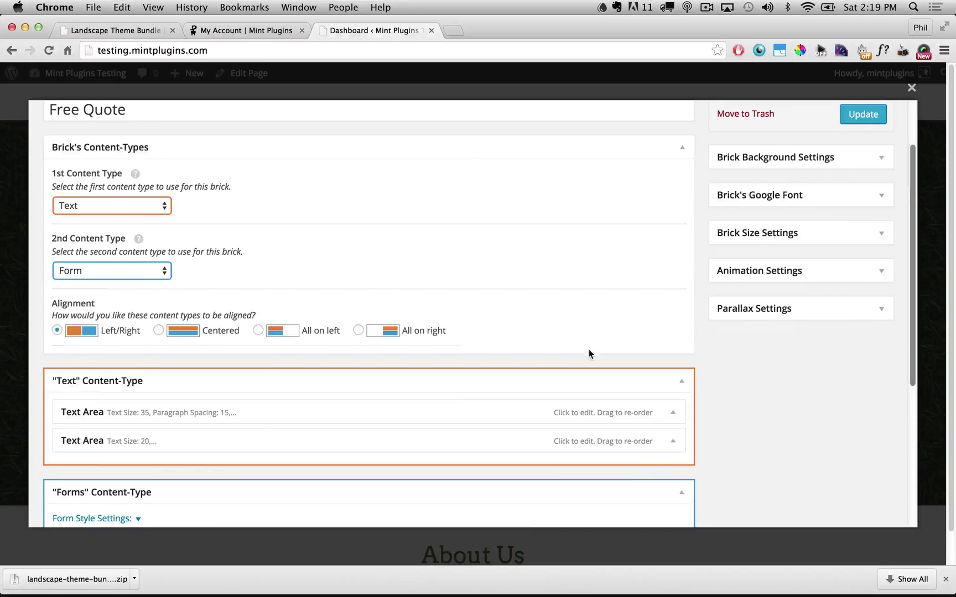
{"action": "left_click", "coordinate": [449, 412]}
{"action": "scroll", "coordinate": [459, 406], "scroll_direction": "down", "scroll_amount": 5}
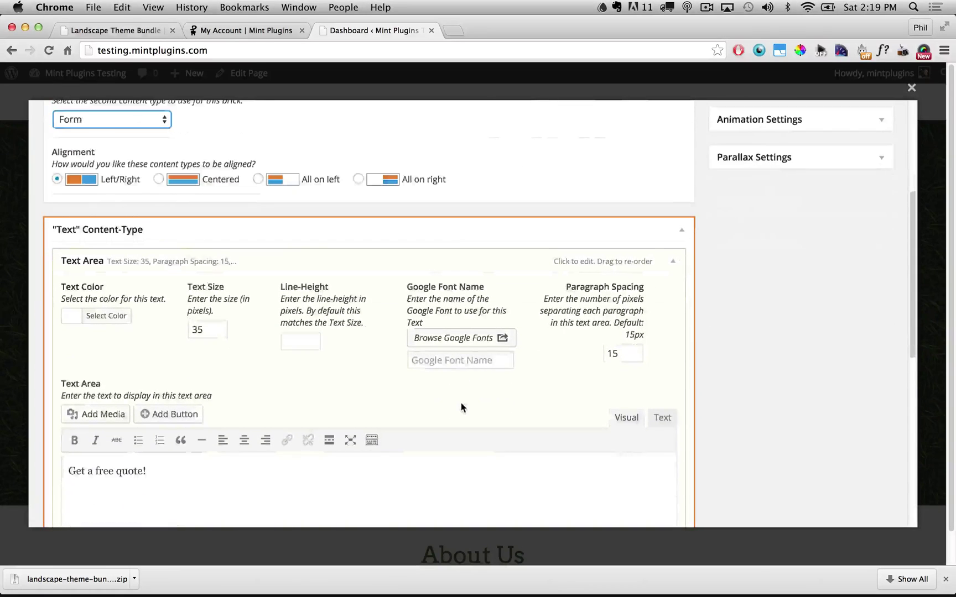
{"action": "scroll", "coordinate": [460, 407], "scroll_direction": "down", "scroll_amount": 2}
{"action": "left_click_drag", "start_coordinate": [143, 410], "coordinate": [50, 400]}
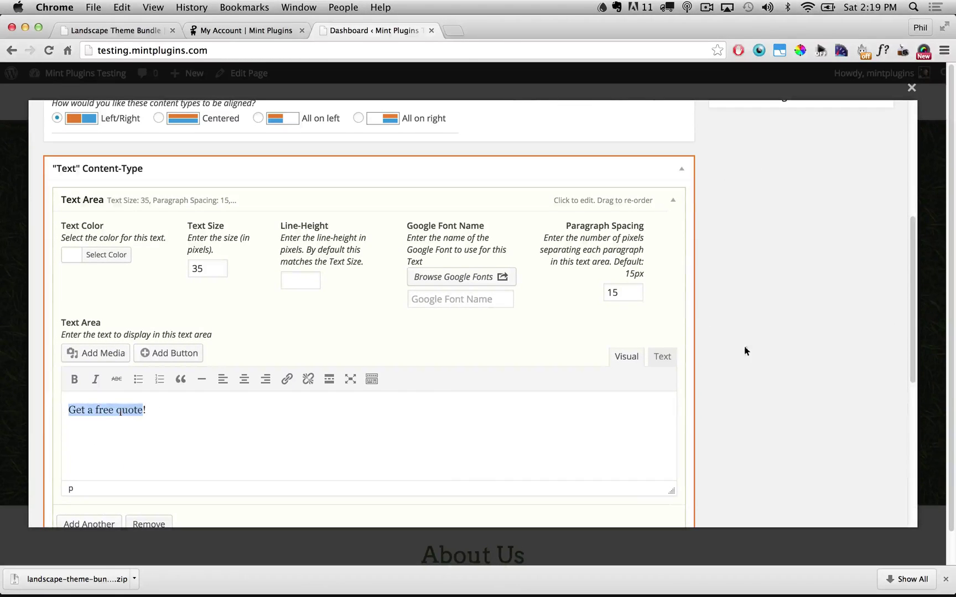
Step: Expand the Free Quote brick's second text area and correct the spelling of "promtly" to "promptly"
{"action": "left_click_drag", "start_coordinate": [912, 299], "coordinate": [911, 376]}
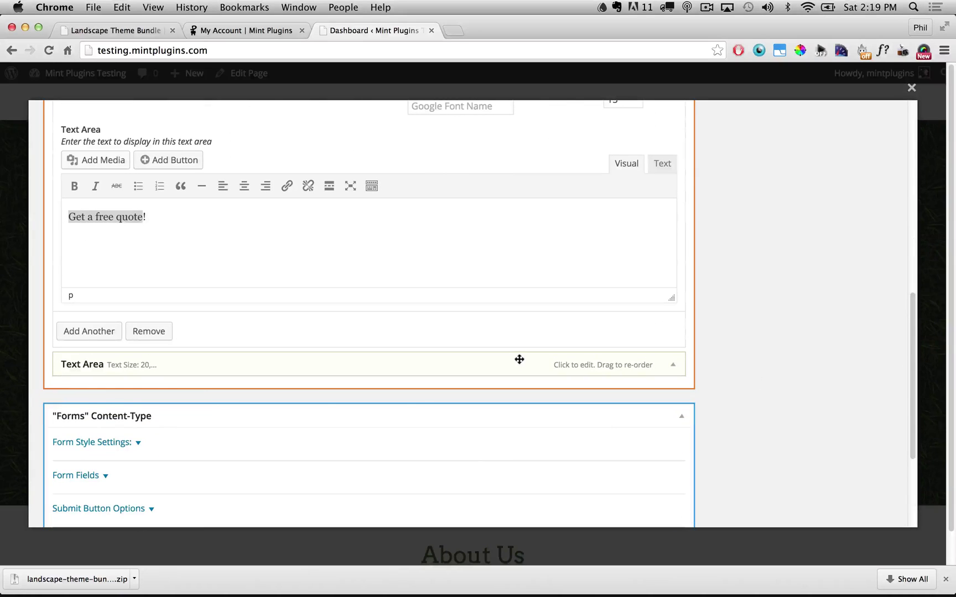
{"action": "left_click", "coordinate": [519, 360]}
{"action": "left_click_drag", "start_coordinate": [916, 299], "coordinate": [898, 363]}
{"action": "left_click_drag", "start_coordinate": [75, 384], "coordinate": [290, 385]}
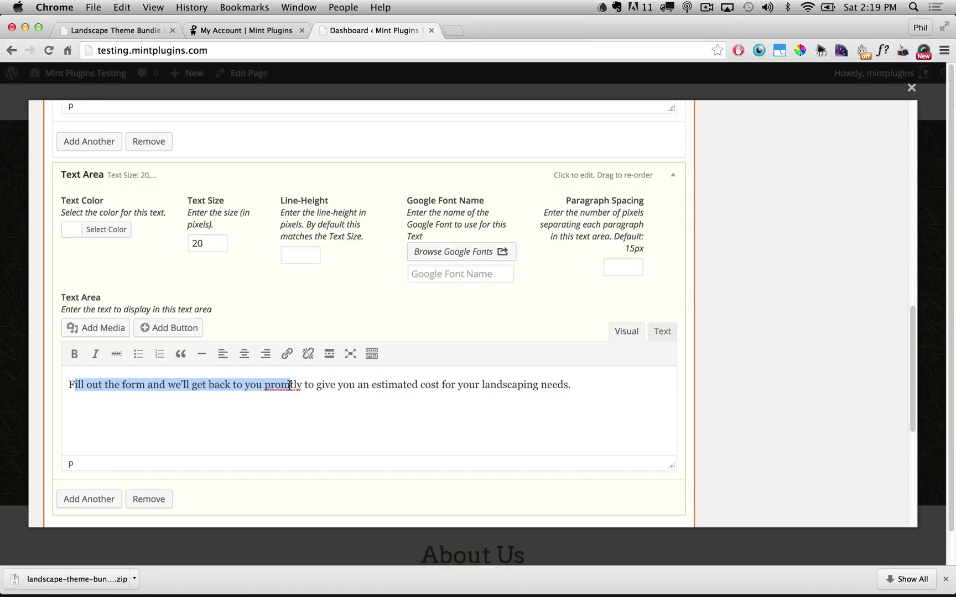
{"action": "left_click", "coordinate": [290, 385]}
{"action": "type", "text": "p"}
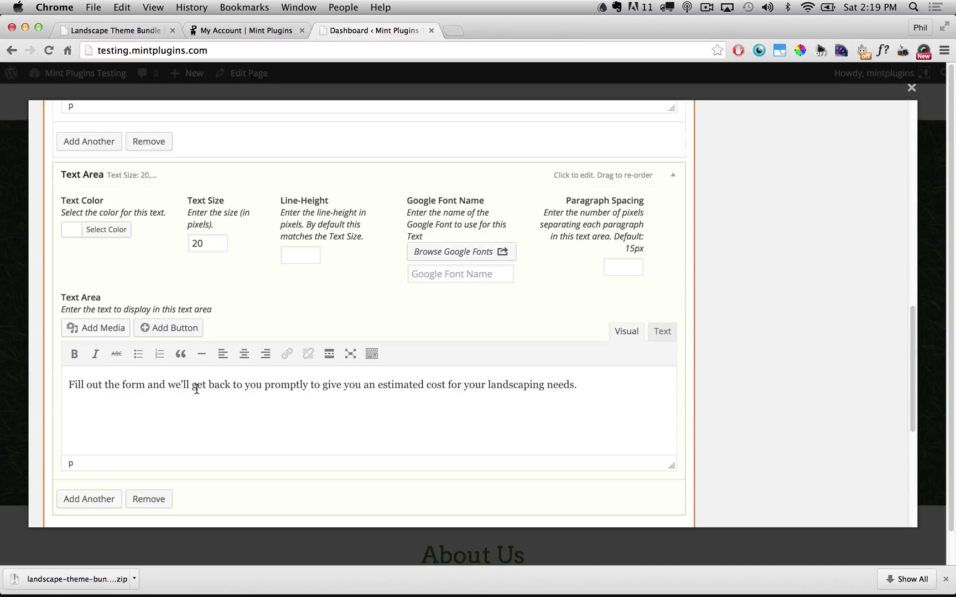
{"action": "left_click_drag", "start_coordinate": [344, 386], "coordinate": [600, 386]}
{"action": "left_click", "coordinate": [600, 386]}
Step: Expand the quote form's field list and look through the settings of the "Describe your landscaping needs" field
{"action": "scroll", "coordinate": [905, 407], "scroll_direction": "down", "scroll_amount": 10}
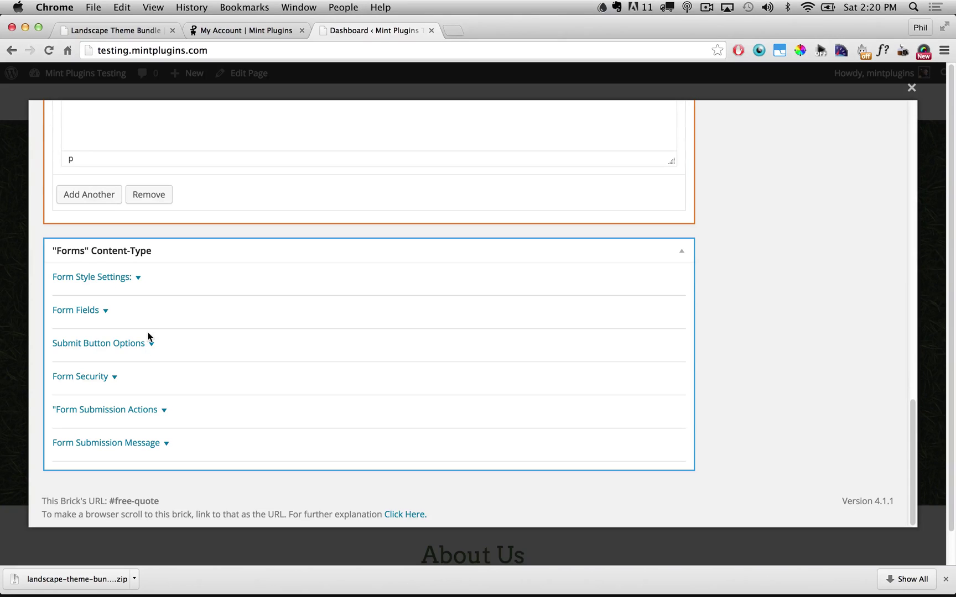
{"action": "left_click", "coordinate": [88, 311]}
{"action": "left_click", "coordinate": [143, 407]}
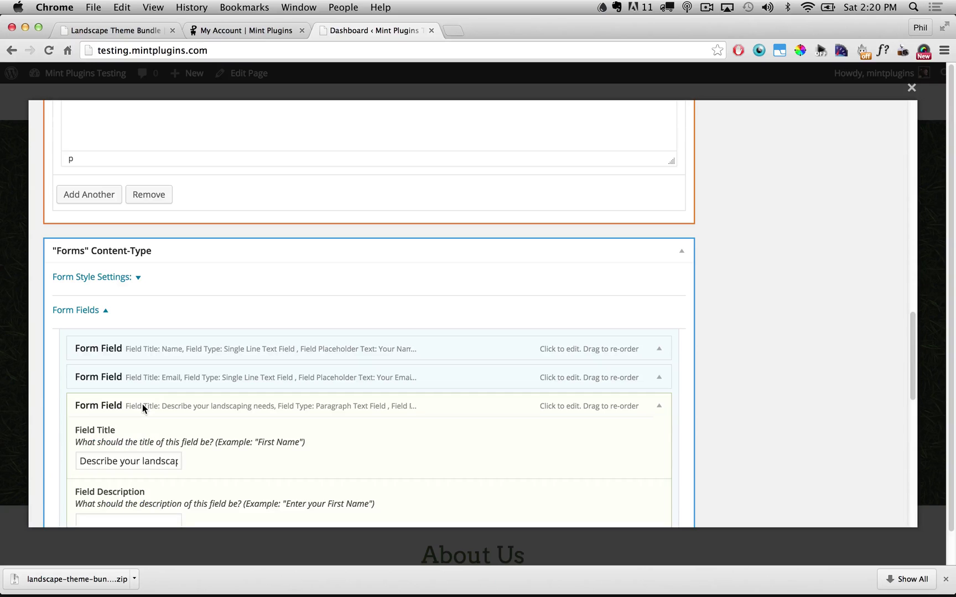
{"action": "scroll", "coordinate": [910, 332], "scroll_direction": "down", "scroll_amount": 3}
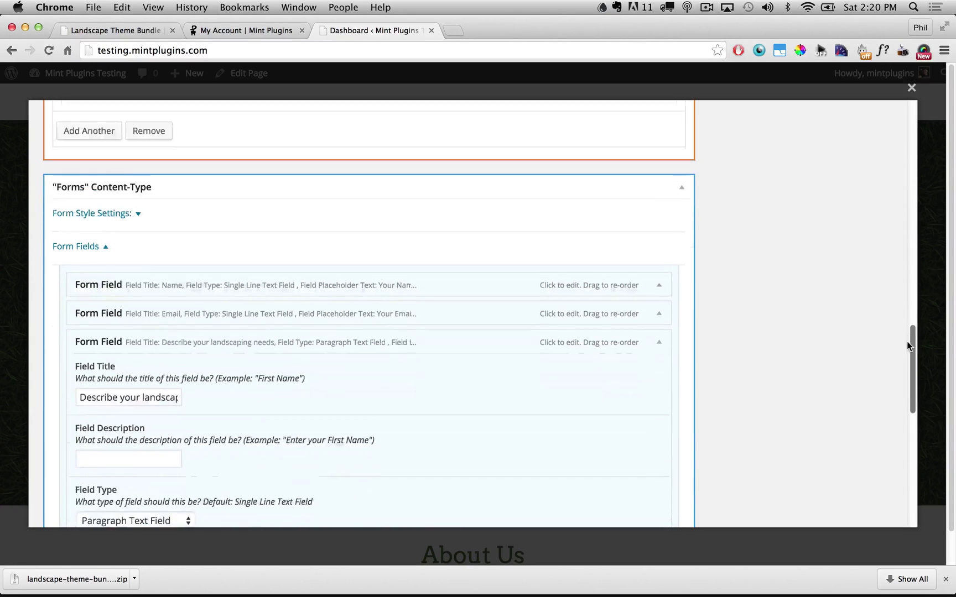
{"action": "left_click_drag", "start_coordinate": [907, 344], "coordinate": [903, 423]}
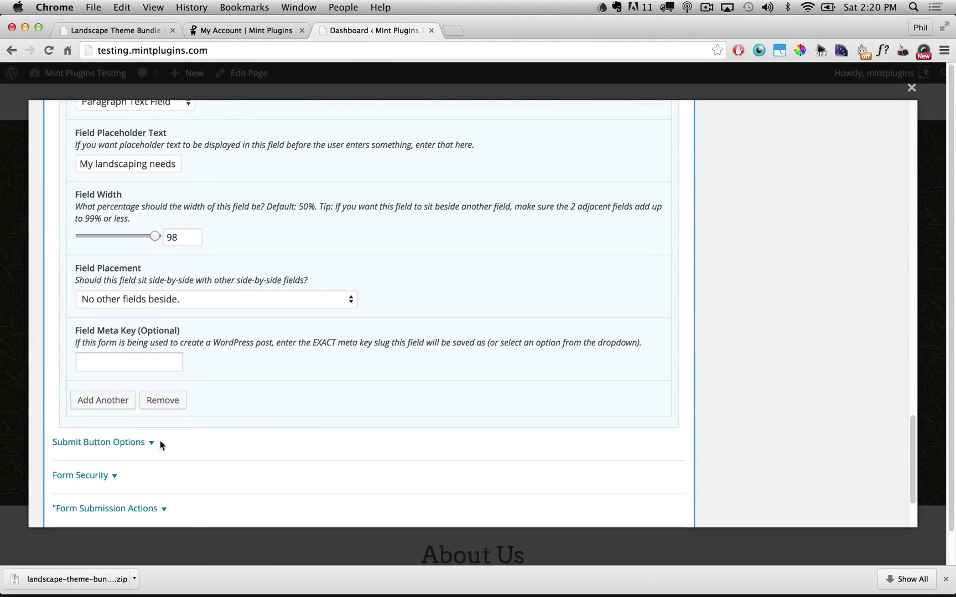
Step: Add a form field titled "Lawn Length" with the description "Enter the length of your lawn"
{"action": "left_click", "coordinate": [108, 399]}
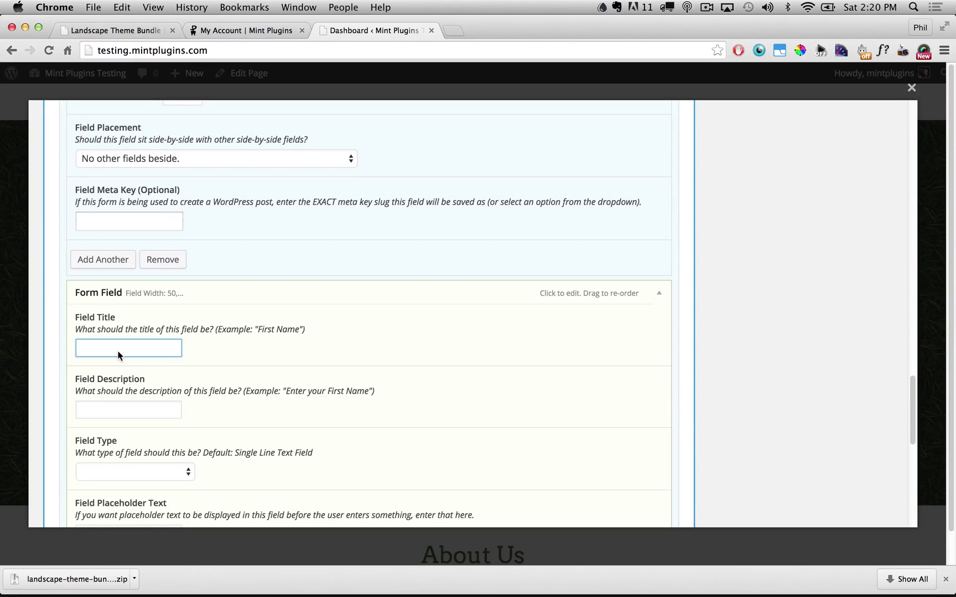
{"action": "type", "text": "Lawn Length"}
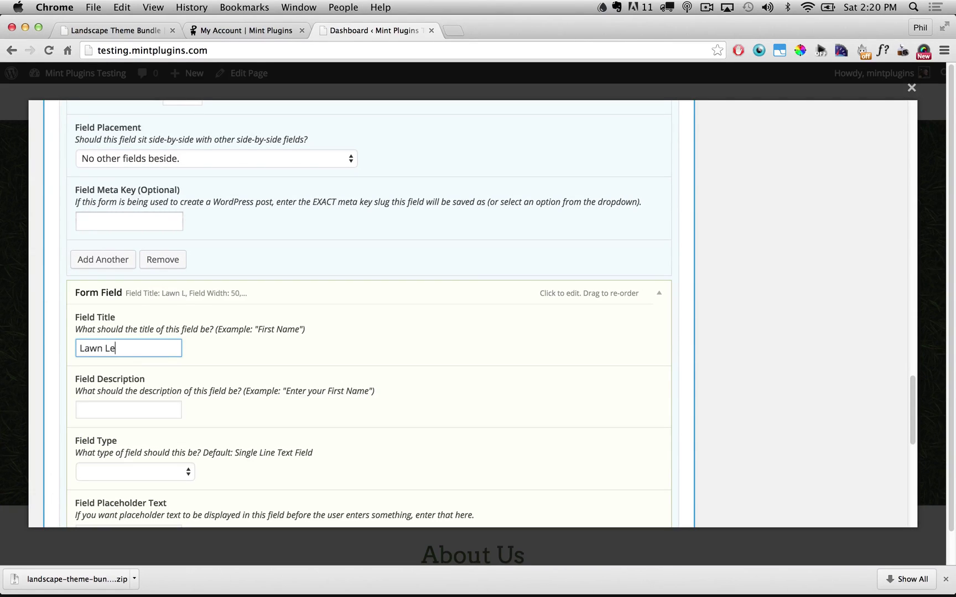
{"action": "left_click", "coordinate": [101, 408]}
{"action": "type", "text": "E"}
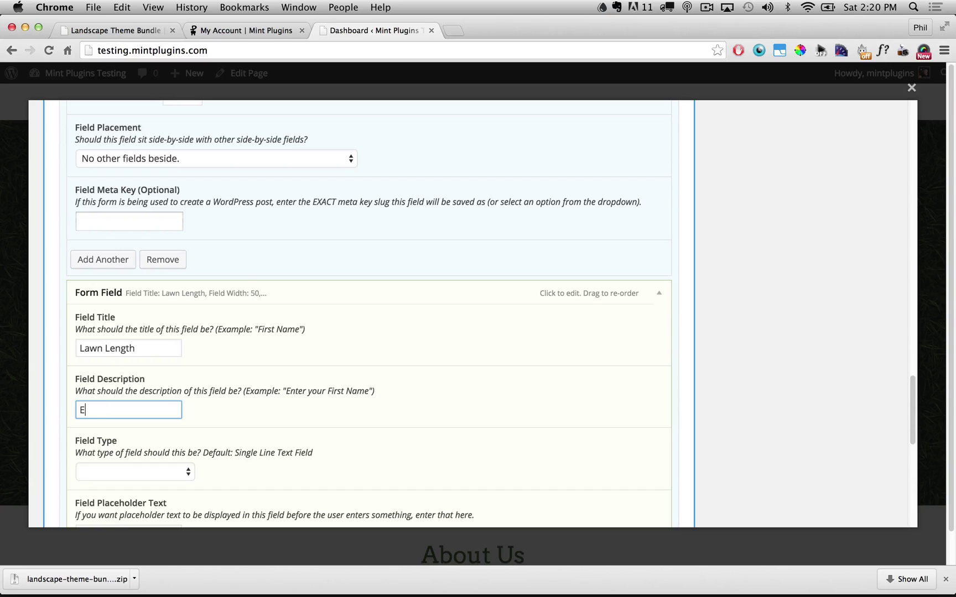
{"action": "type", "text": "nter the length of"}
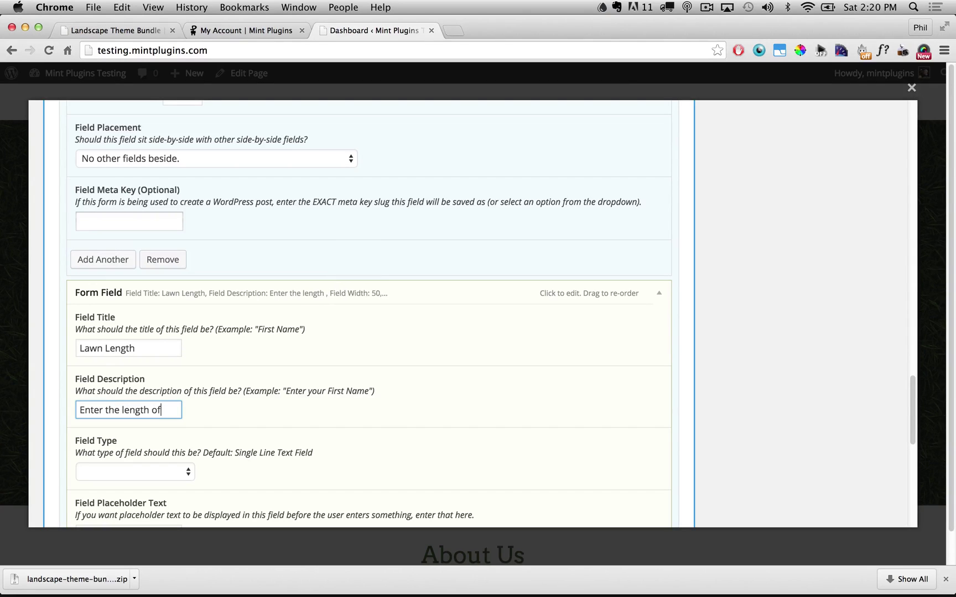
{"action": "type", "text": " your lawn"}
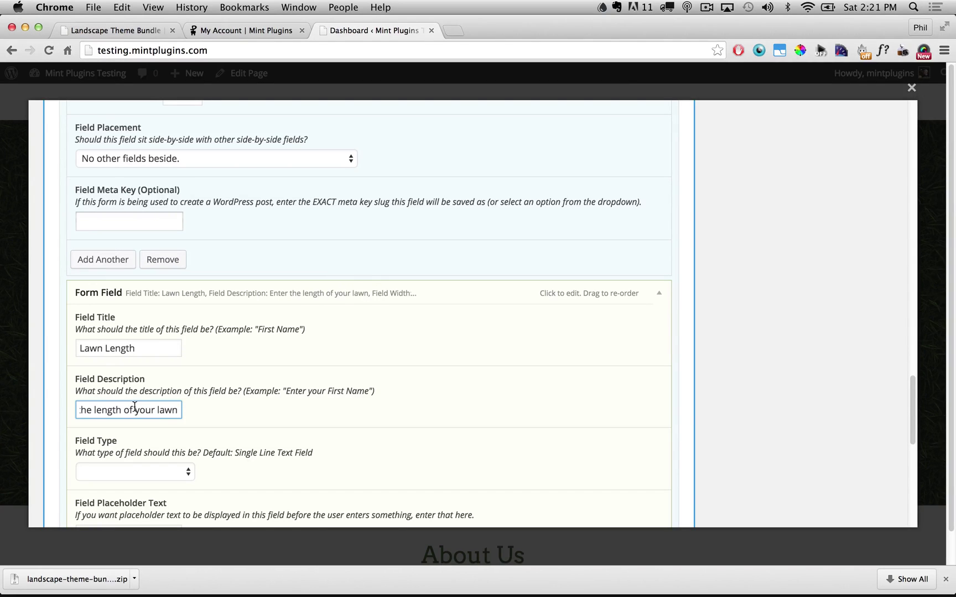
Step: Set the Lawn Length field's type to Single Line Text Field and its placeholder text to "Your Lawn Length Here."
{"action": "left_click_drag", "start_coordinate": [912, 390], "coordinate": [910, 423]}
{"action": "left_click", "coordinate": [162, 314]}
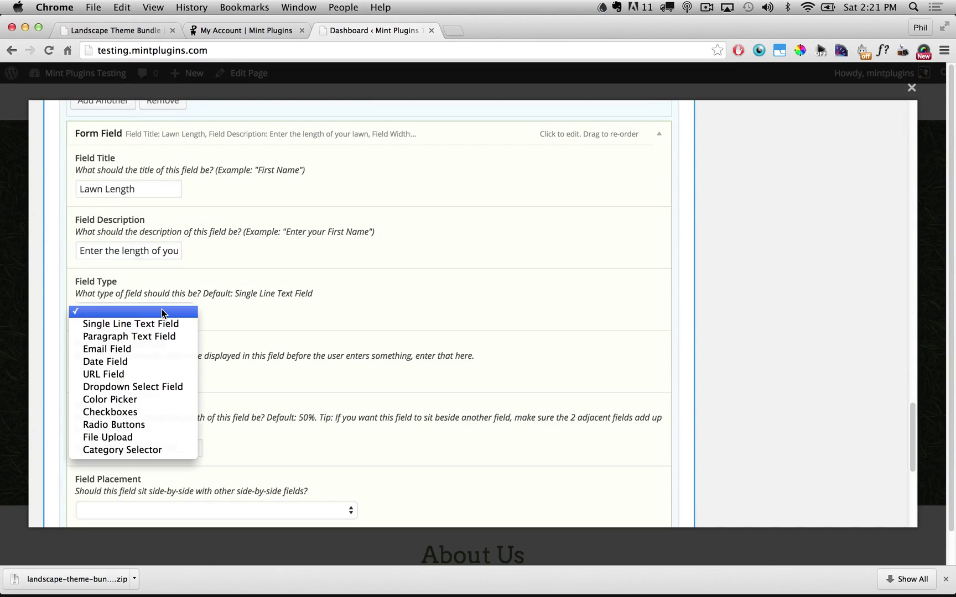
{"action": "left_click", "coordinate": [137, 323]}
{"action": "left_click", "coordinate": [112, 373]}
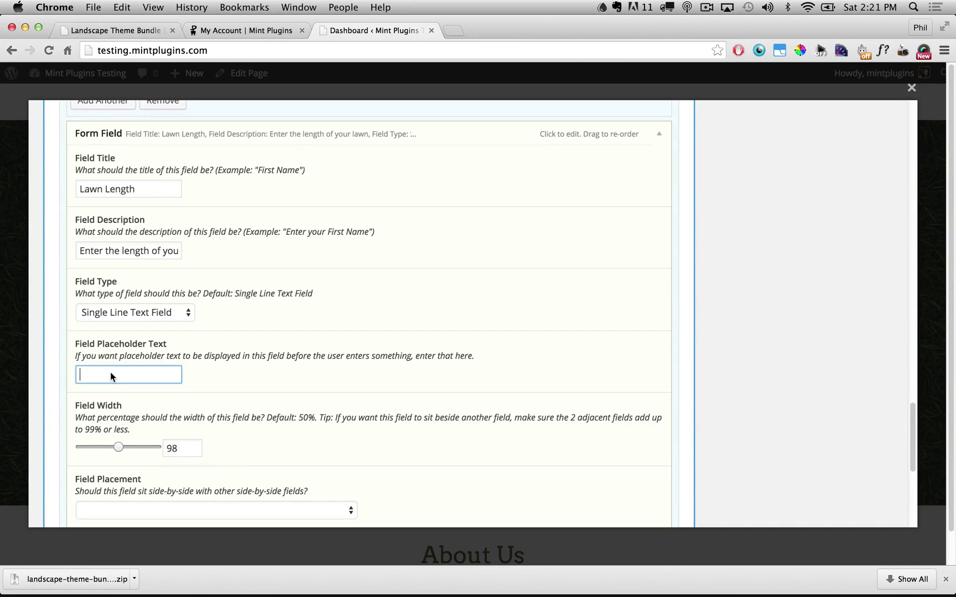
{"action": "type", "text": "Your Lawn Length Here."}
{"action": "left_click", "coordinate": [323, 373]}
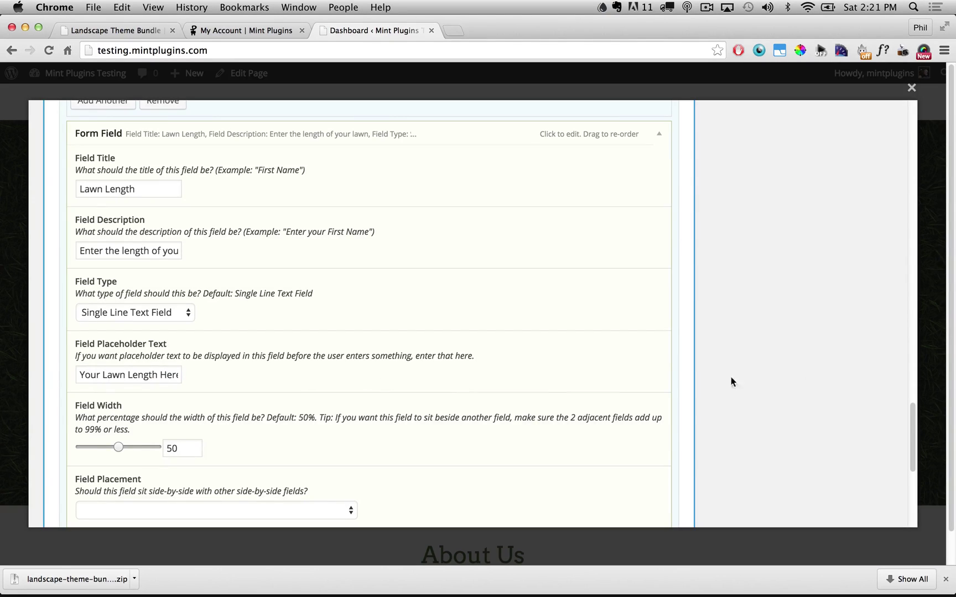
Step: Set the Lawn Length field's placement to "No other fields beside." and look at its optional meta key setting
{"action": "left_click_drag", "start_coordinate": [913, 416], "coordinate": [801, 456]}
{"action": "left_click", "coordinate": [212, 320]}
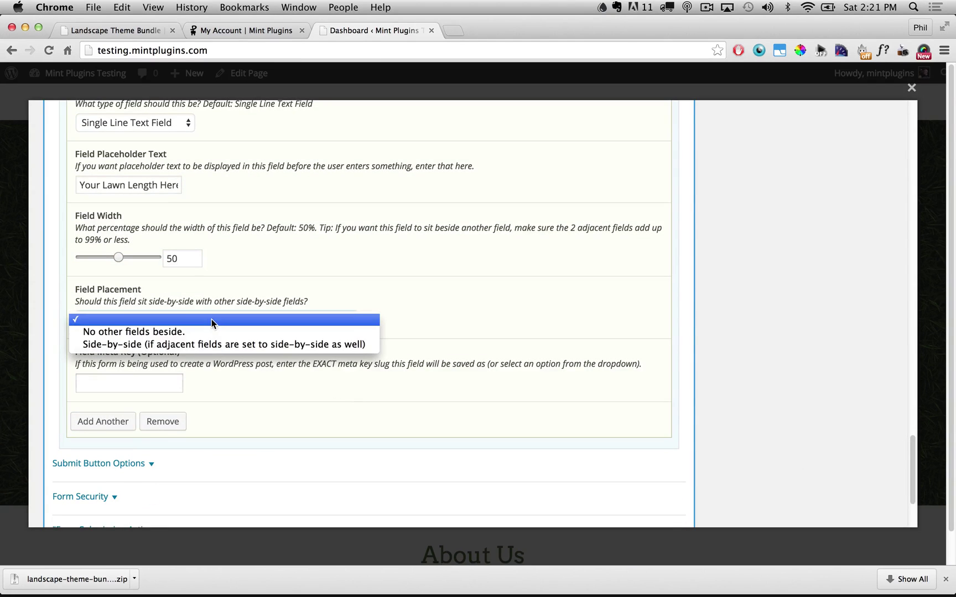
{"action": "left_click", "coordinate": [204, 332]}
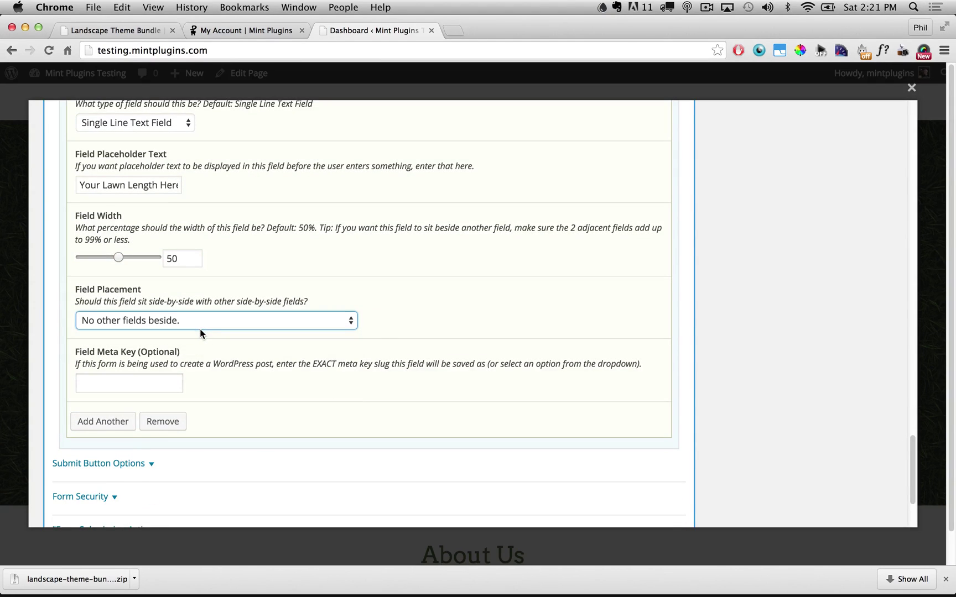
{"action": "left_click_drag", "start_coordinate": [76, 352], "coordinate": [188, 356]}
{"action": "left_click", "coordinate": [213, 363]}
Step: Add another form field titled "Lawn Width" with the description "Enter your lawn's Width"
{"action": "scroll", "coordinate": [850, 462], "scroll_direction": "down", "scroll_amount": 3}
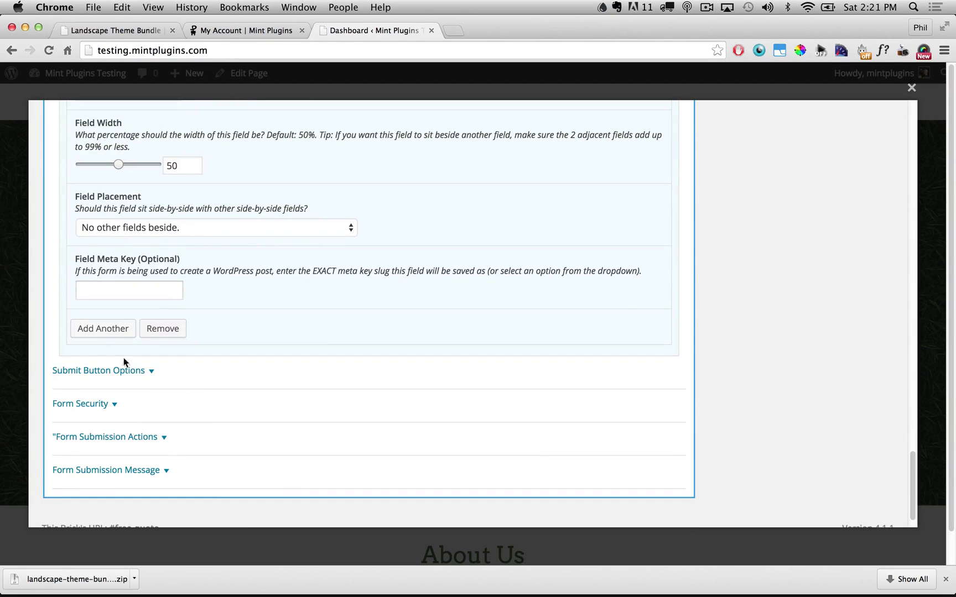
{"action": "left_click", "coordinate": [100, 329]}
{"action": "left_click", "coordinate": [117, 419]}
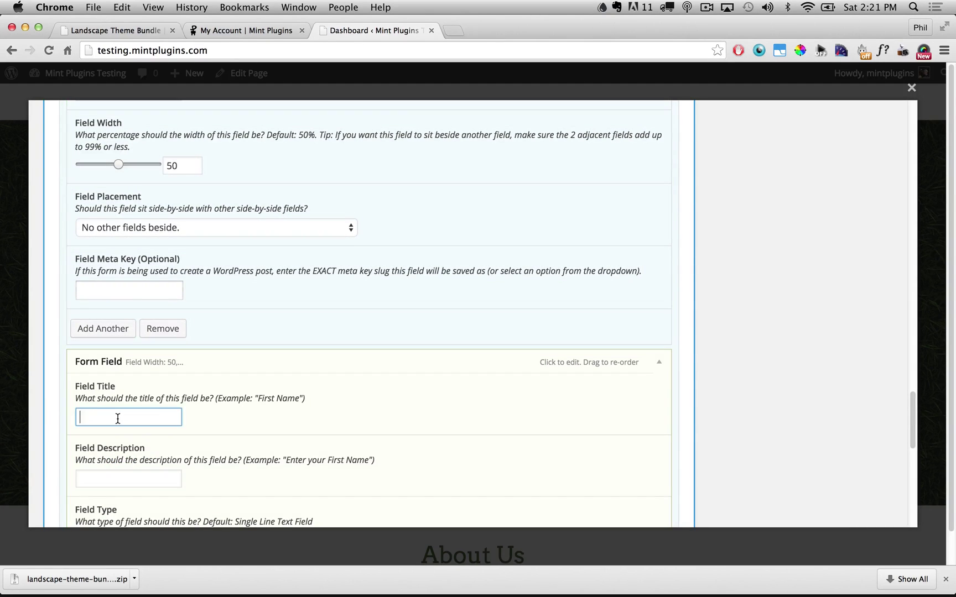
{"action": "type", "text": "Lawn Width"}
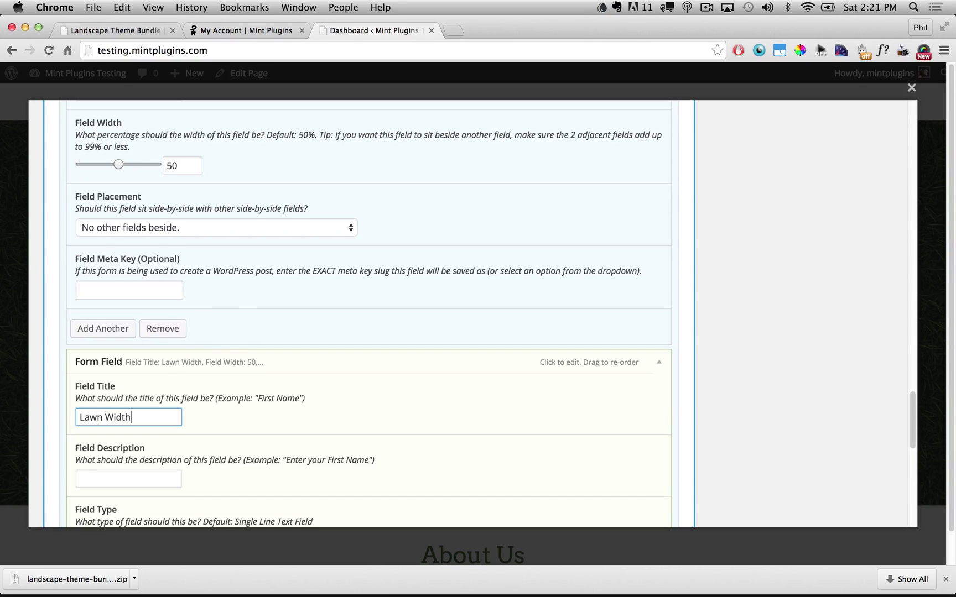
{"action": "left_click", "coordinate": [275, 455]}
{"action": "scroll", "coordinate": [239, 450], "scroll_direction": "down", "scroll_amount": 2}
{"action": "left_click", "coordinate": [119, 411]}
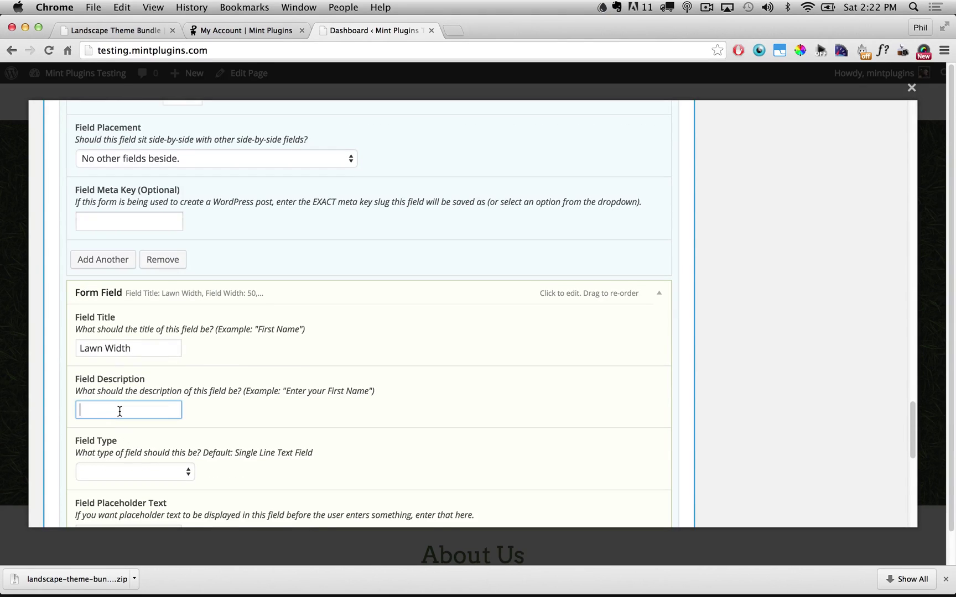
{"action": "type", "text": "Enter your "}
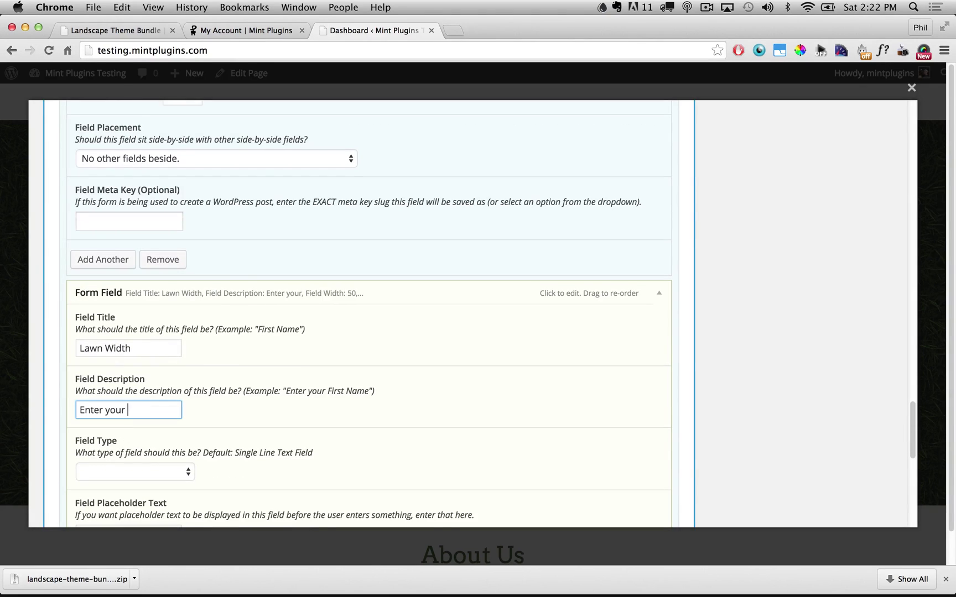
{"action": "type", "text": "lawn's Width"}
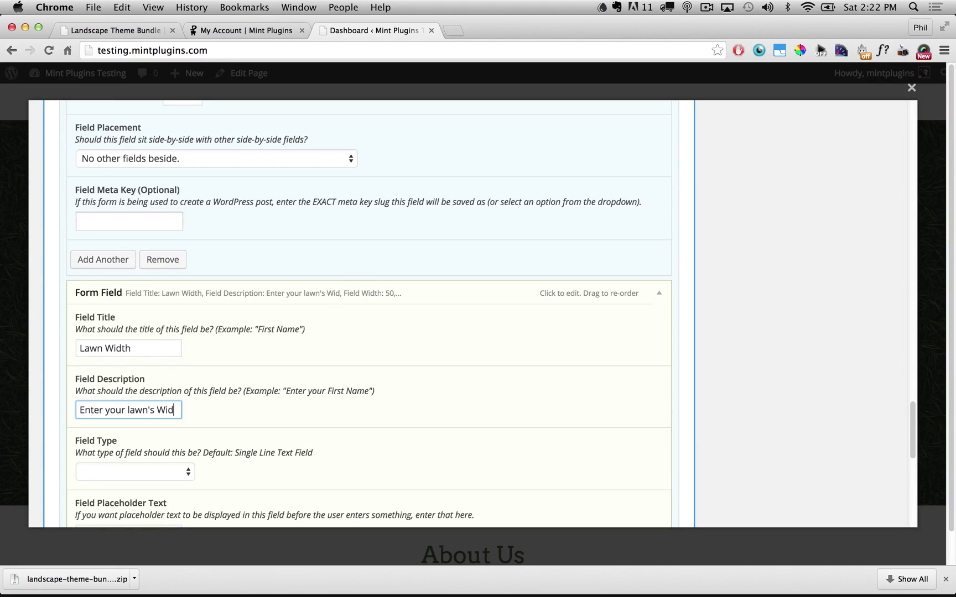
{"action": "left_click", "coordinate": [249, 427]}
Step: Set the Lawn Width field's type to Single Line Text Field, placeholder to "Your Lawn's Width Here" and placement to "No other fields beside."
{"action": "scroll", "coordinate": [249, 427], "scroll_direction": "down", "scroll_amount": 3}
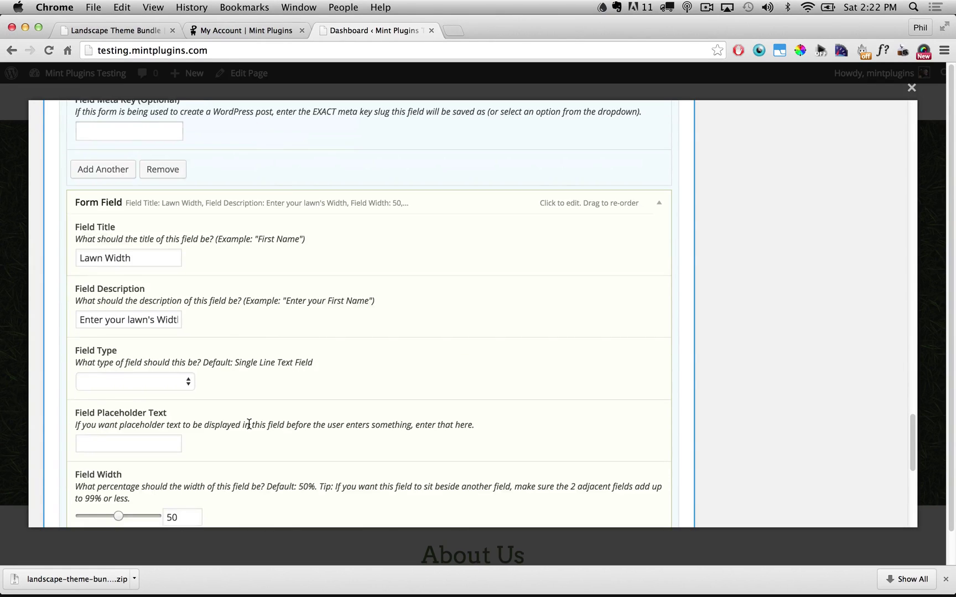
{"action": "left_click", "coordinate": [153, 381]}
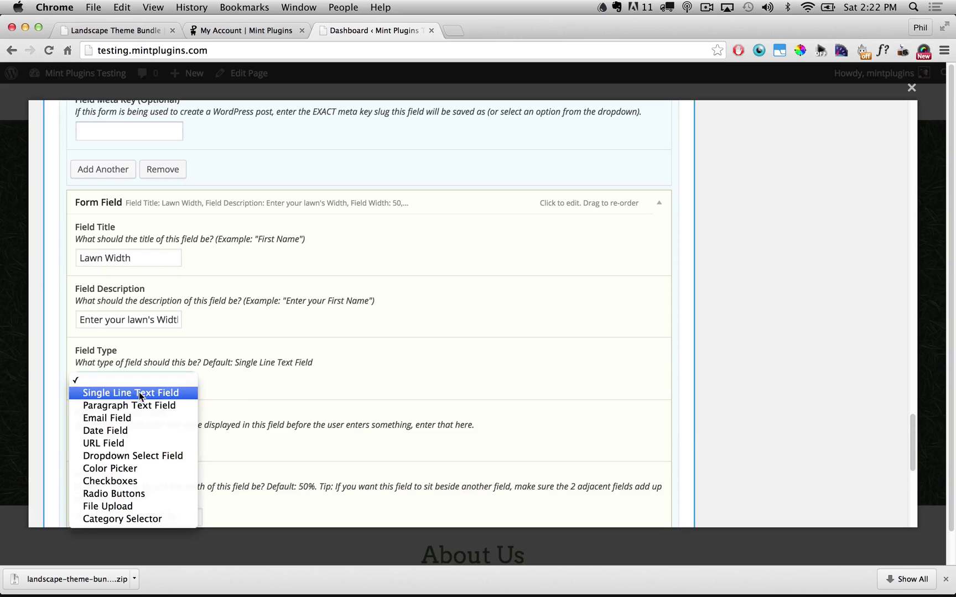
{"action": "left_click", "coordinate": [139, 393]}
{"action": "scroll", "coordinate": [246, 399], "scroll_direction": "down", "scroll_amount": 8}
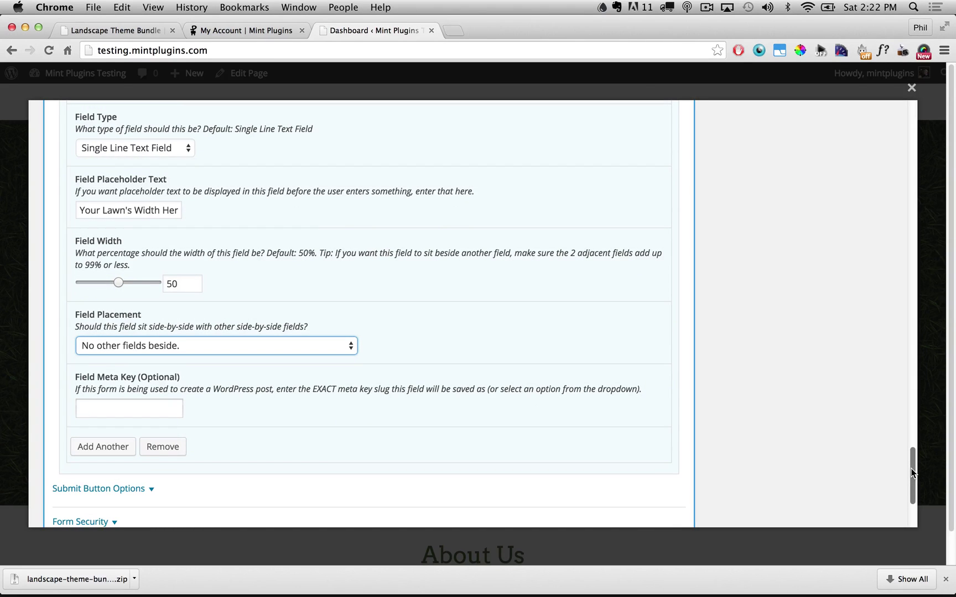
Step: Update the Free Quote brick and review the added lawn fields in the form on the page
{"action": "left_click_drag", "start_coordinate": [910, 468], "coordinate": [918, 94]}
{"action": "left_click", "coordinate": [846, 186]}
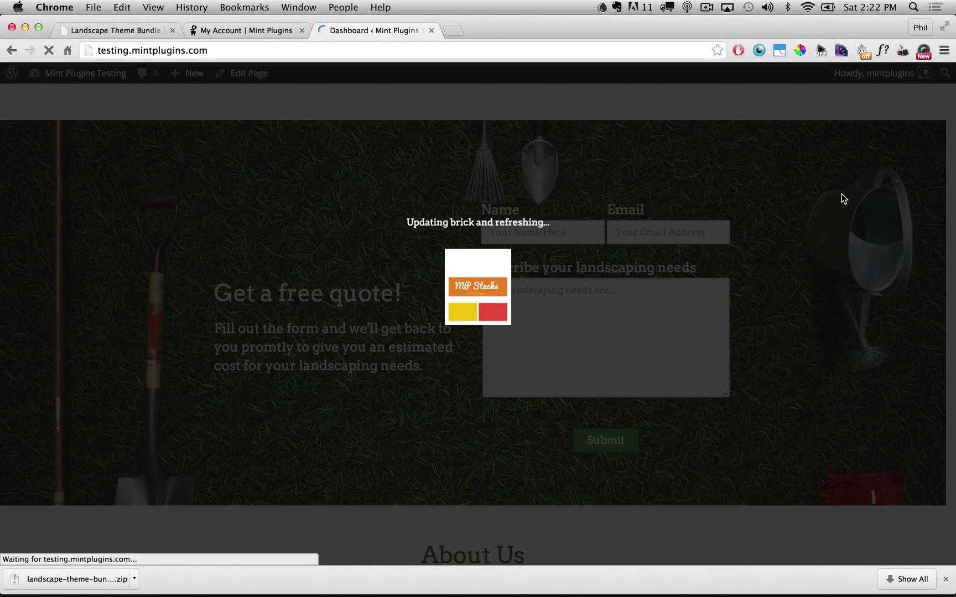
{"action": "scroll", "coordinate": [949, 264], "scroll_direction": "down", "scroll_amount": 4}
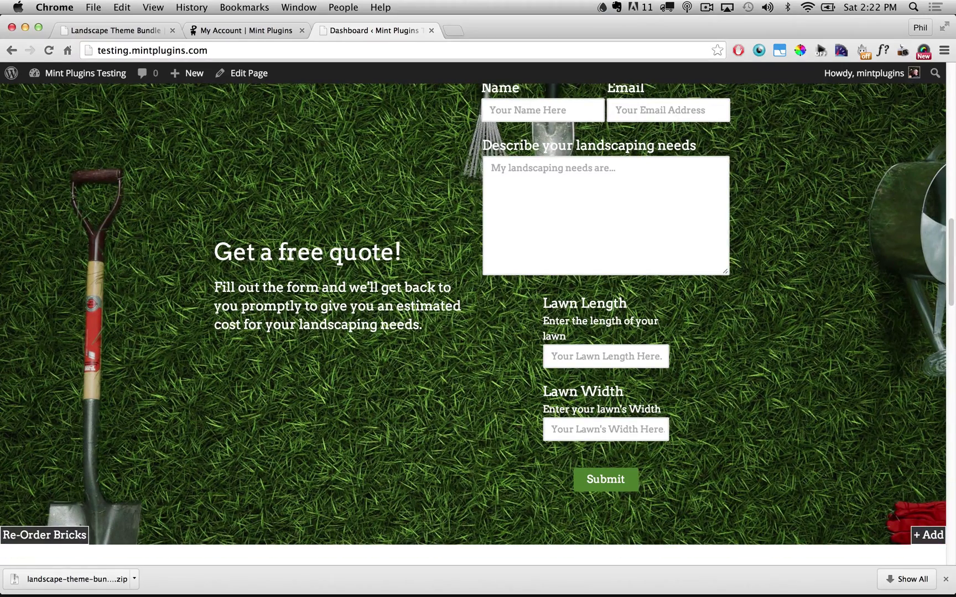
{"action": "scroll", "coordinate": [751, 355], "scroll_direction": "up", "scroll_amount": 2}
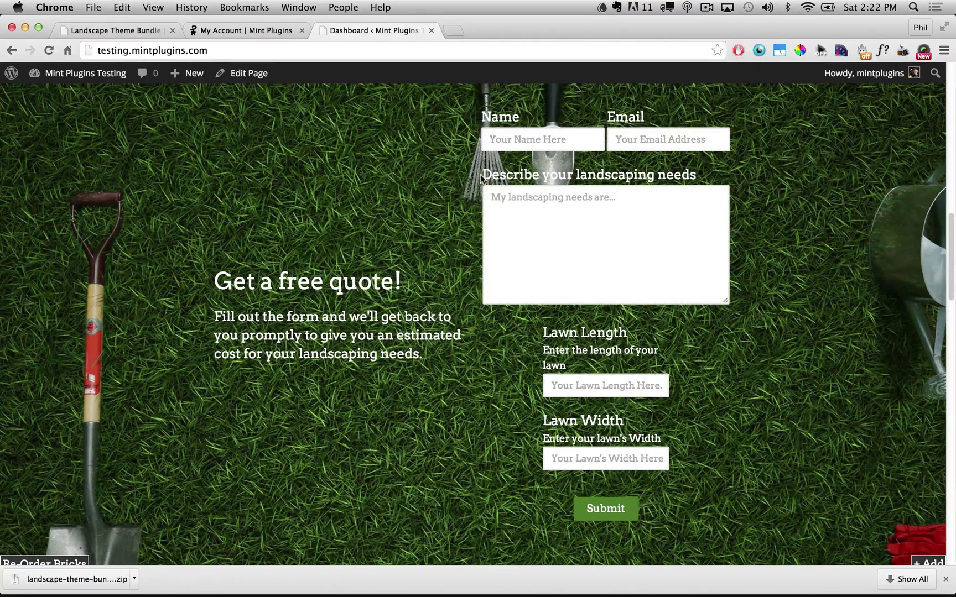
{"action": "left_click", "coordinate": [649, 209]}
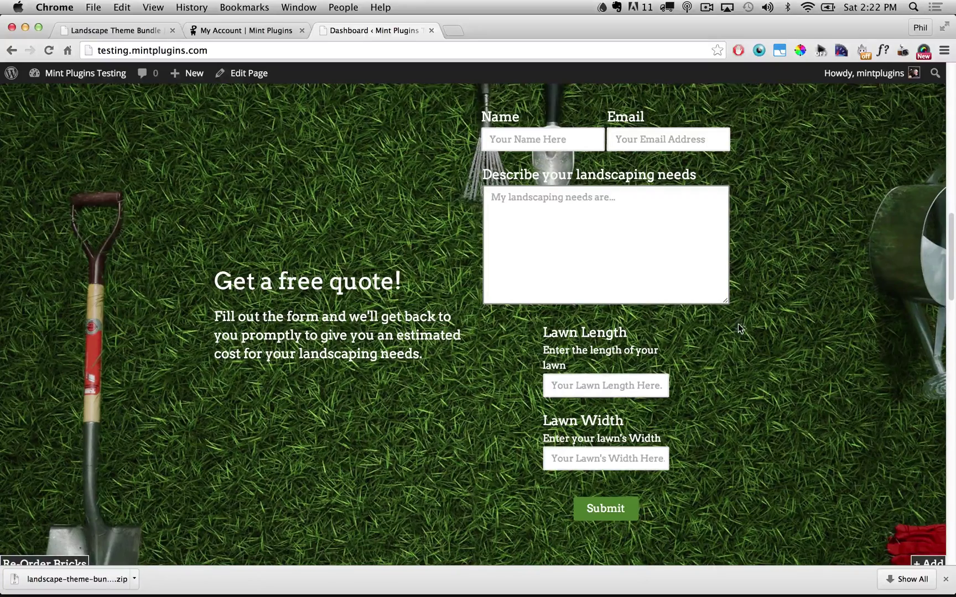
{"action": "scroll", "coordinate": [741, 324], "scroll_direction": "up", "scroll_amount": 1}
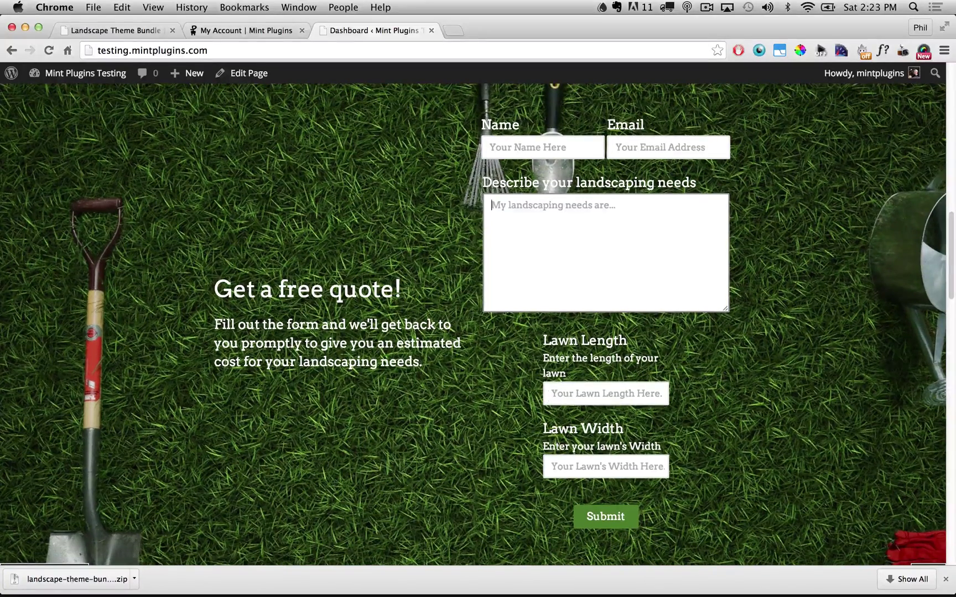
Step: Reopen the Free Quote brick for editing and set the Lawn Length field's placement to Side-by-side
{"action": "left_click", "coordinate": [843, 262]}
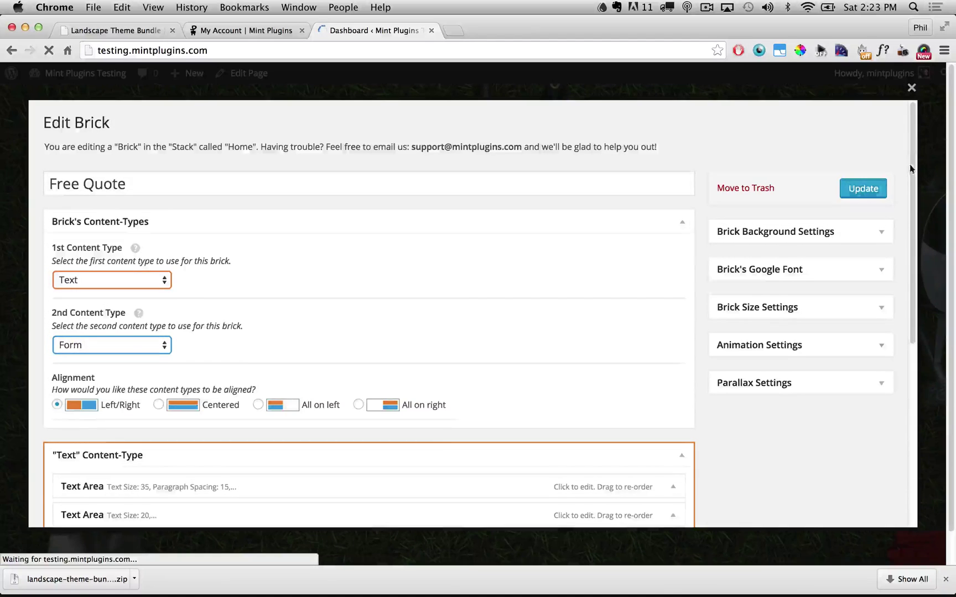
{"action": "left_click_drag", "start_coordinate": [913, 139], "coordinate": [883, 335]}
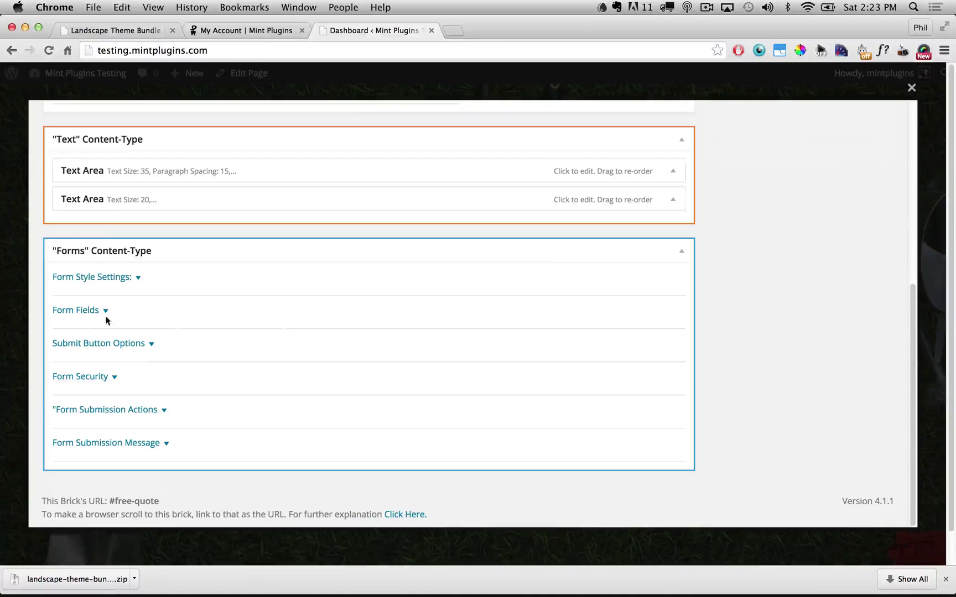
{"action": "left_click", "coordinate": [72, 311]}
{"action": "scroll", "coordinate": [223, 335], "scroll_direction": "down", "scroll_amount": 2}
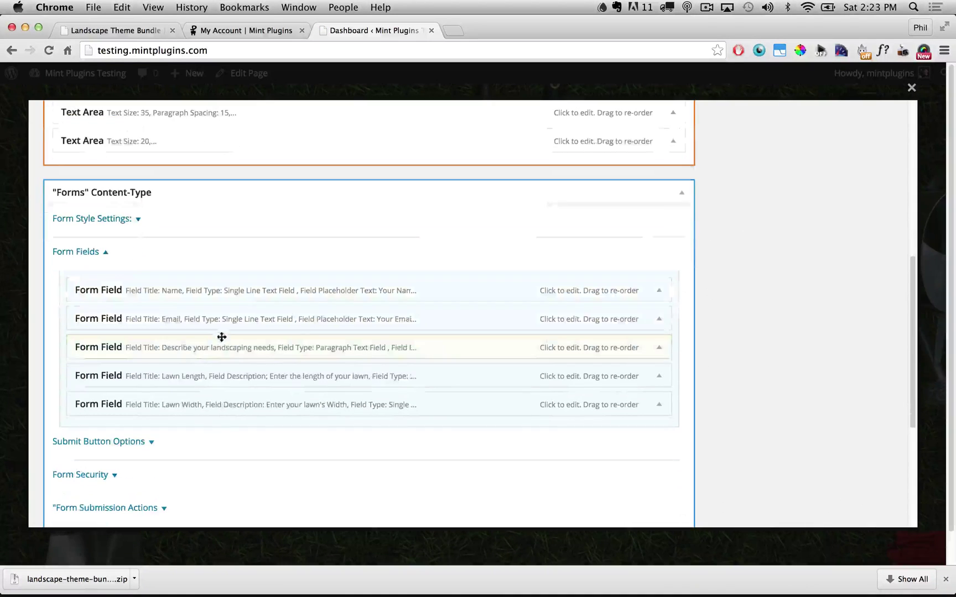
{"action": "left_click", "coordinate": [160, 377]}
{"action": "scroll", "coordinate": [169, 379], "scroll_direction": "down", "scroll_amount": 5}
{"action": "scroll", "coordinate": [171, 379], "scroll_direction": "down", "scroll_amount": 5}
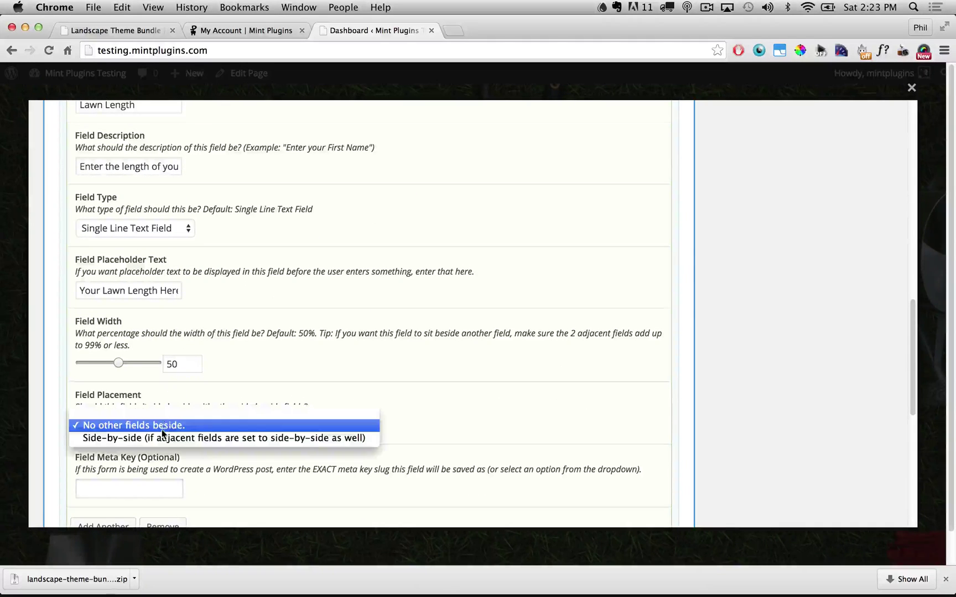
{"action": "left_click", "coordinate": [157, 437]}
{"action": "scroll", "coordinate": [390, 431], "scroll_direction": "down", "scroll_amount": 5}
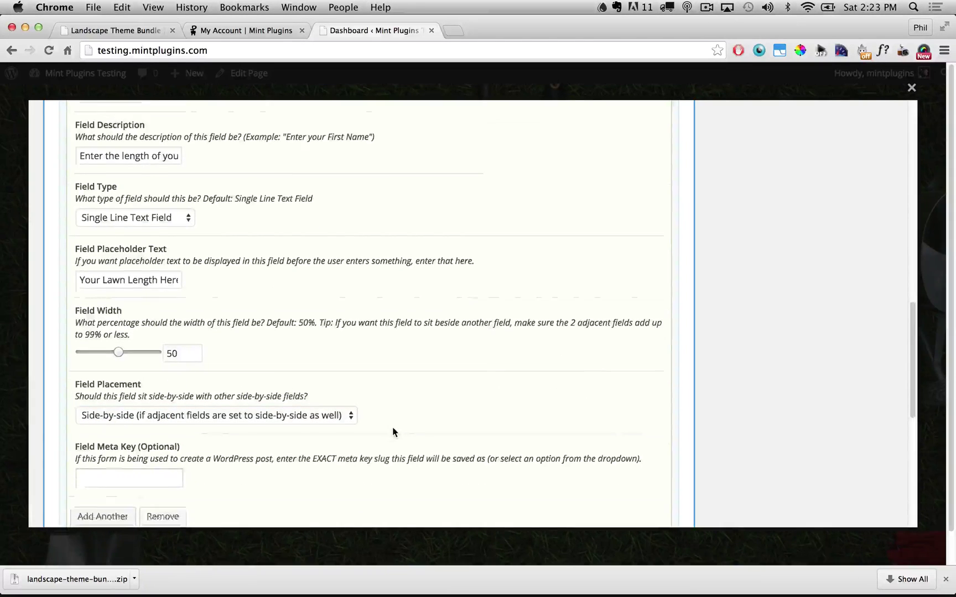
Step: Set the Lawn Width field's placement to Side-by-side
{"action": "left_click", "coordinate": [316, 429]}
{"action": "scroll", "coordinate": [317, 432], "scroll_direction": "down", "scroll_amount": 8}
{"action": "scroll", "coordinate": [317, 433], "scroll_direction": "down", "scroll_amount": 5}
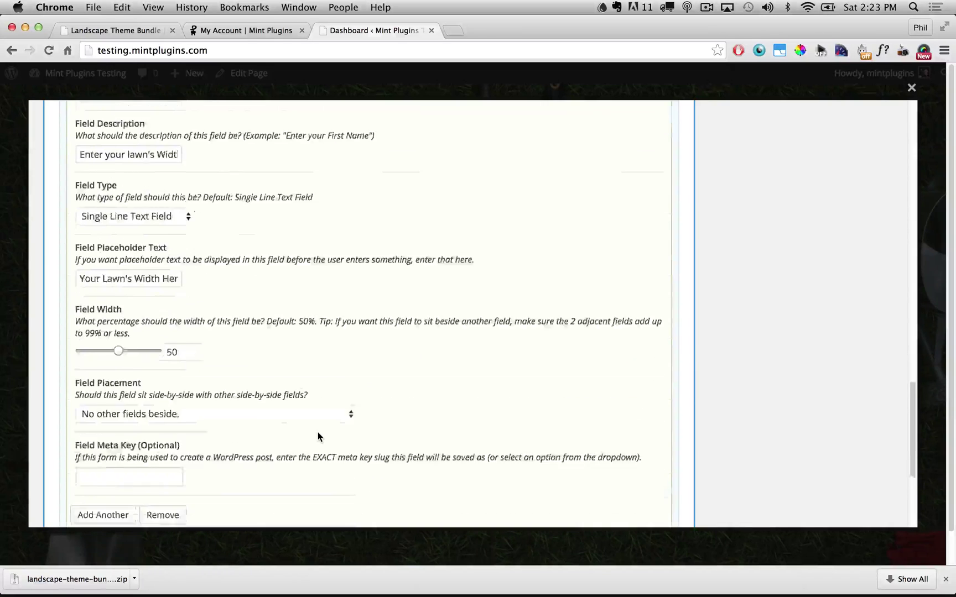
{"action": "left_click", "coordinate": [172, 369]}
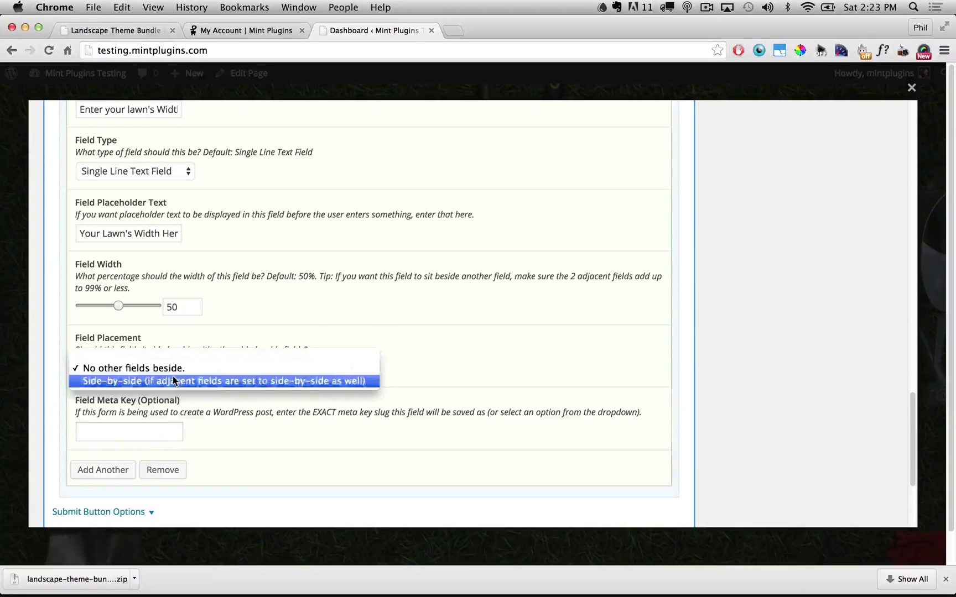
{"action": "left_click", "coordinate": [172, 379]}
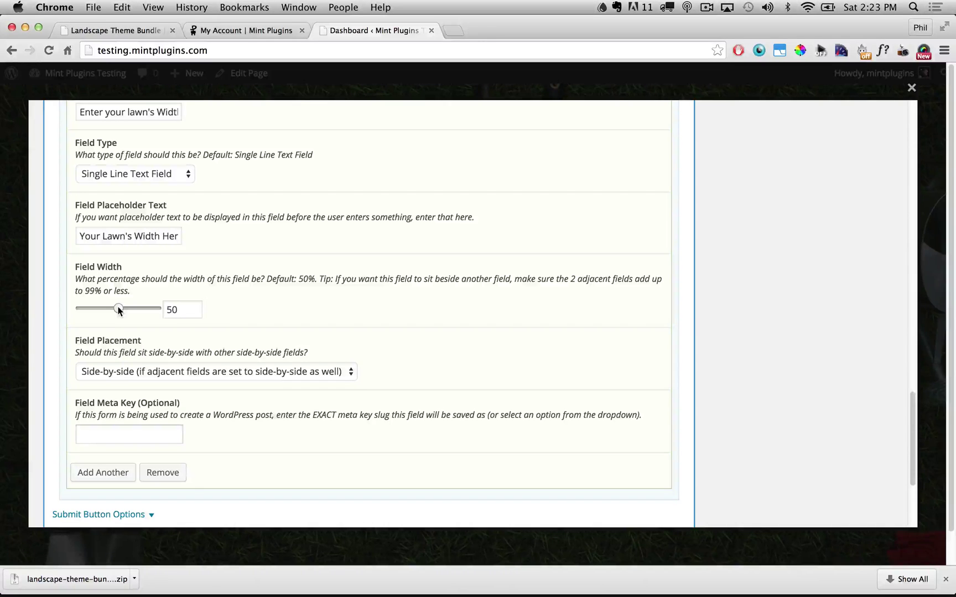
Step: Set the field width of both the Lawn Width and Lawn Length fields to 49 percent
{"action": "mouse_move", "coordinate": [118, 309]}
{"action": "left_mouse_down"}
{"action": "mouse_move", "coordinate": [151, 311]}
{"action": "mouse_move", "coordinate": [116, 309]}
{"action": "left_mouse_up"}
{"action": "scroll", "coordinate": [225, 307], "scroll_direction": "up", "scroll_amount": 5}
{"action": "scroll", "coordinate": [225, 312], "scroll_direction": "up", "scroll_amount": 10}
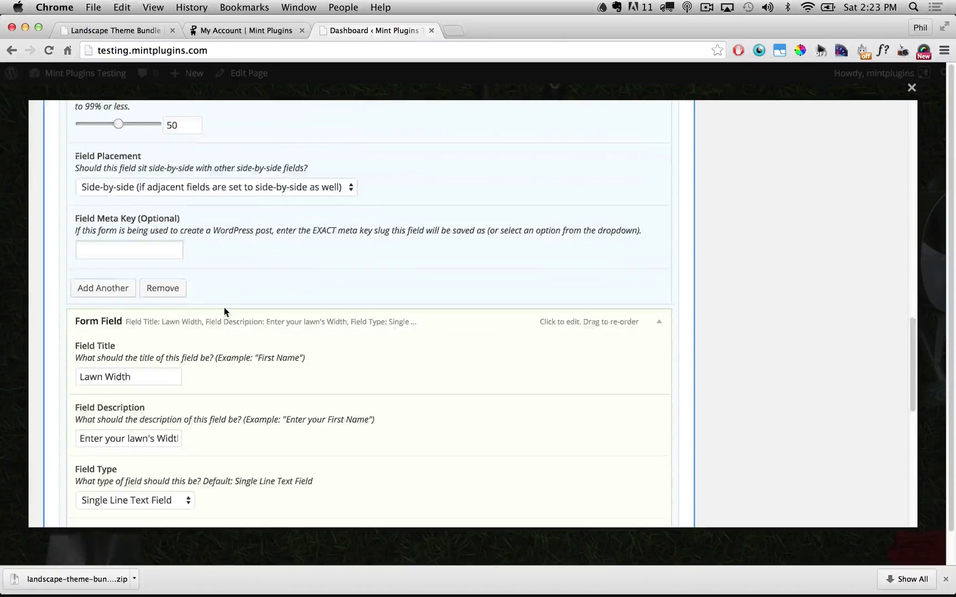
{"action": "double_click", "coordinate": [179, 326]}
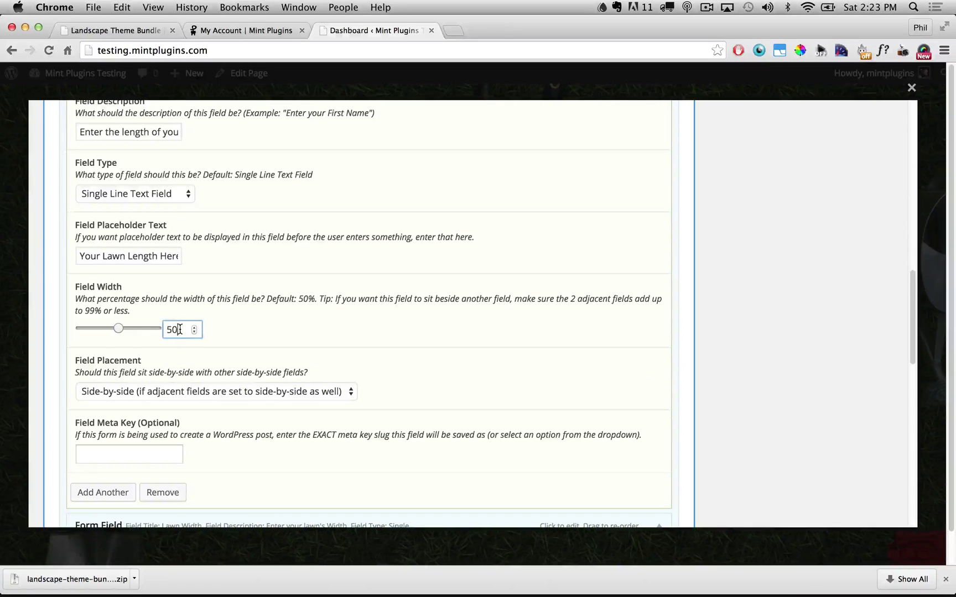
{"action": "type", "text": "100"}
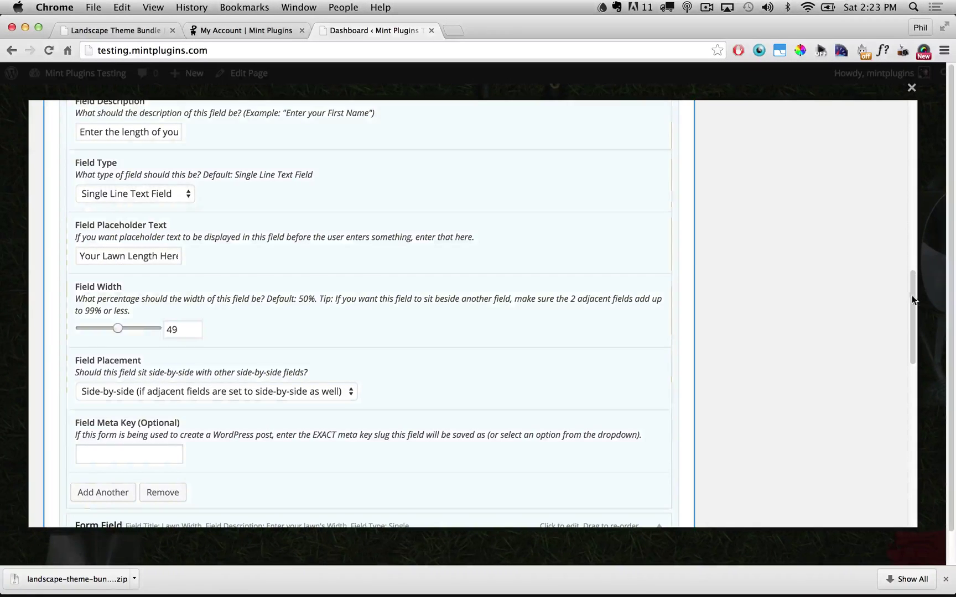
Step: Expand the form's security options and look through the Google reCaptcha settings
{"action": "left_click_drag", "start_coordinate": [911, 298], "coordinate": [905, 484]}
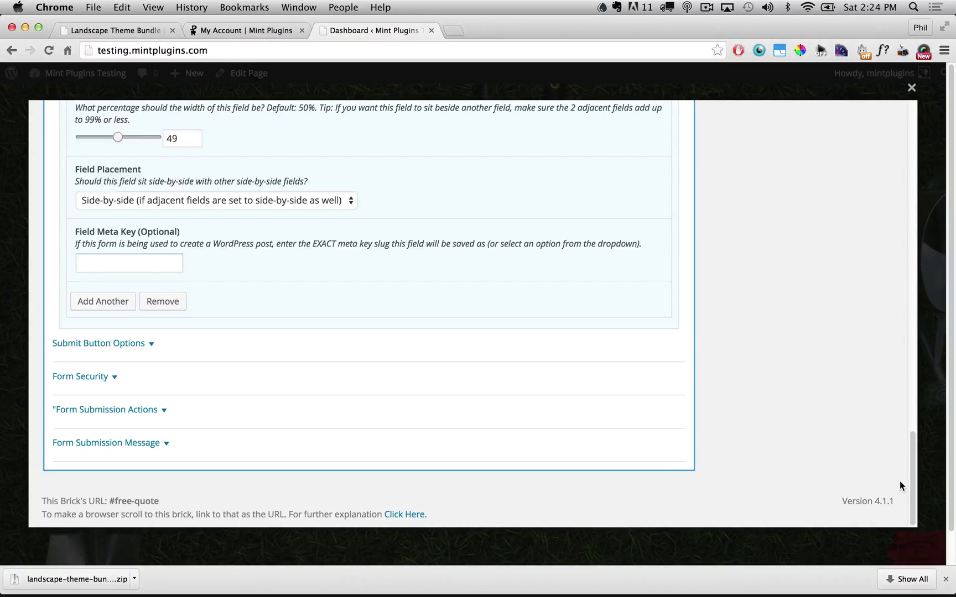
{"action": "left_click", "coordinate": [91, 376]}
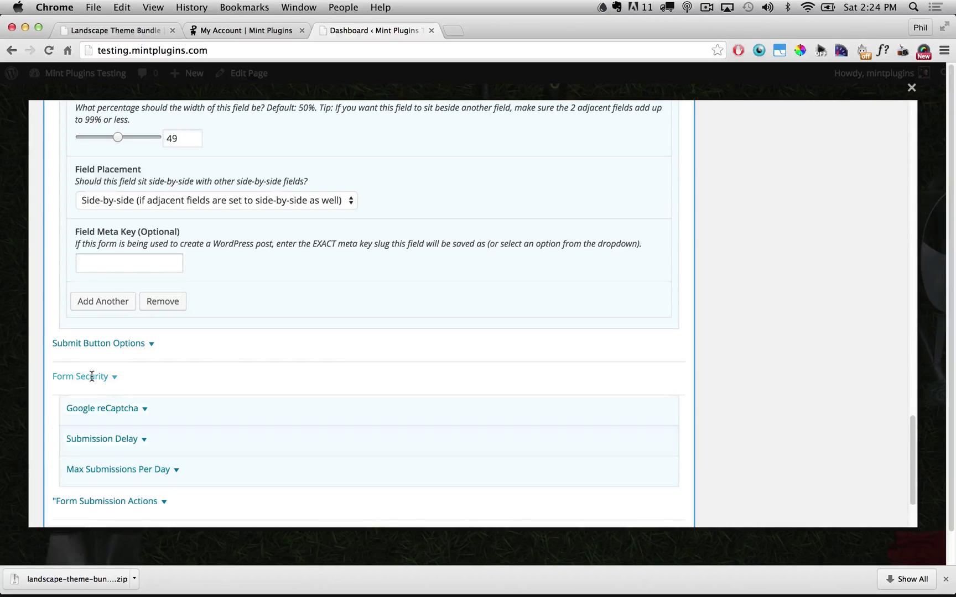
{"action": "left_click", "coordinate": [113, 409]}
{"action": "scroll", "coordinate": [316, 418], "scroll_direction": "down", "scroll_amount": 1}
{"action": "scroll", "coordinate": [316, 420], "scroll_direction": "down", "scroll_amount": 5}
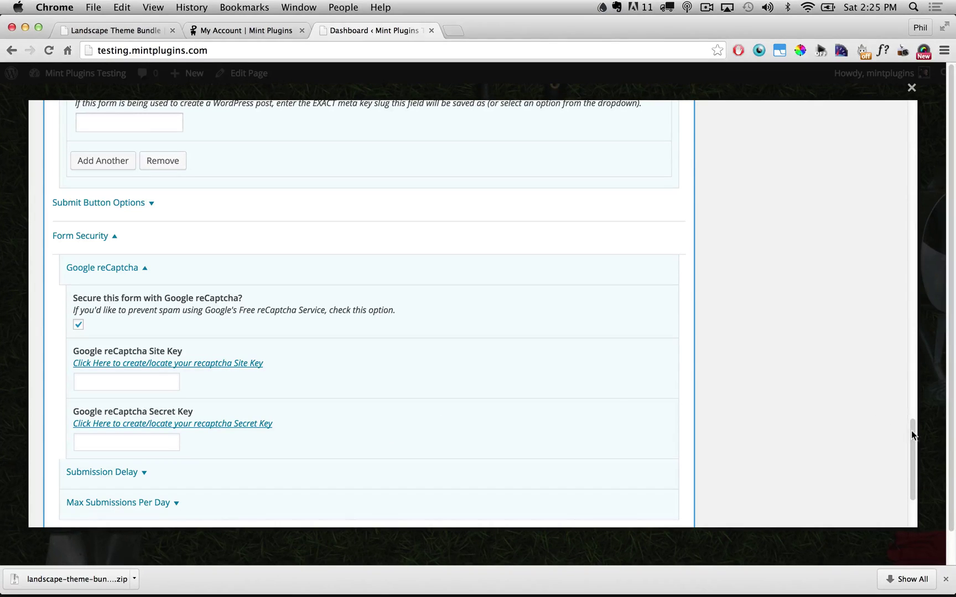
{"action": "left_click_drag", "start_coordinate": [913, 432], "coordinate": [911, 449]}
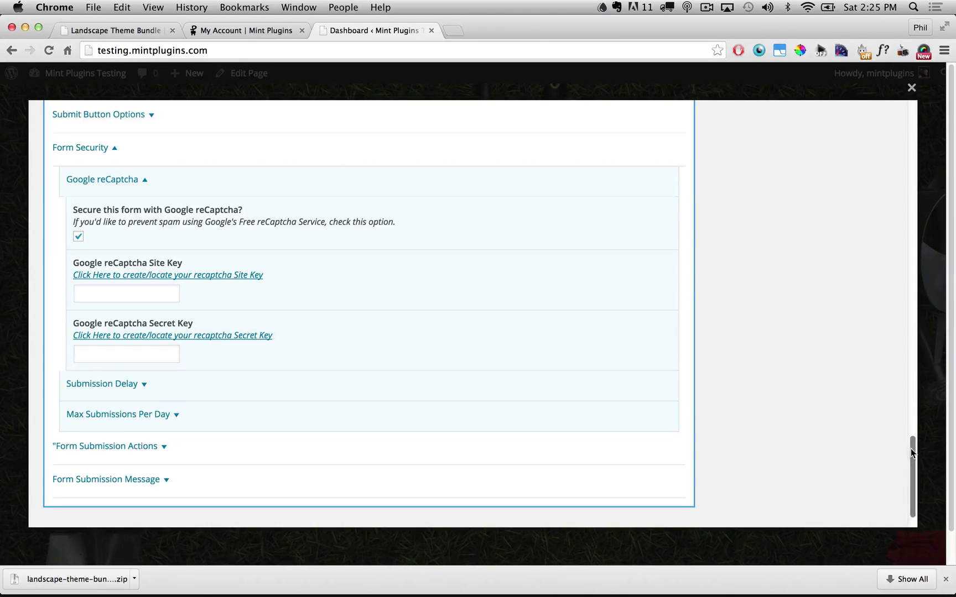
{"action": "left_click_drag", "start_coordinate": [911, 449], "coordinate": [912, 457]}
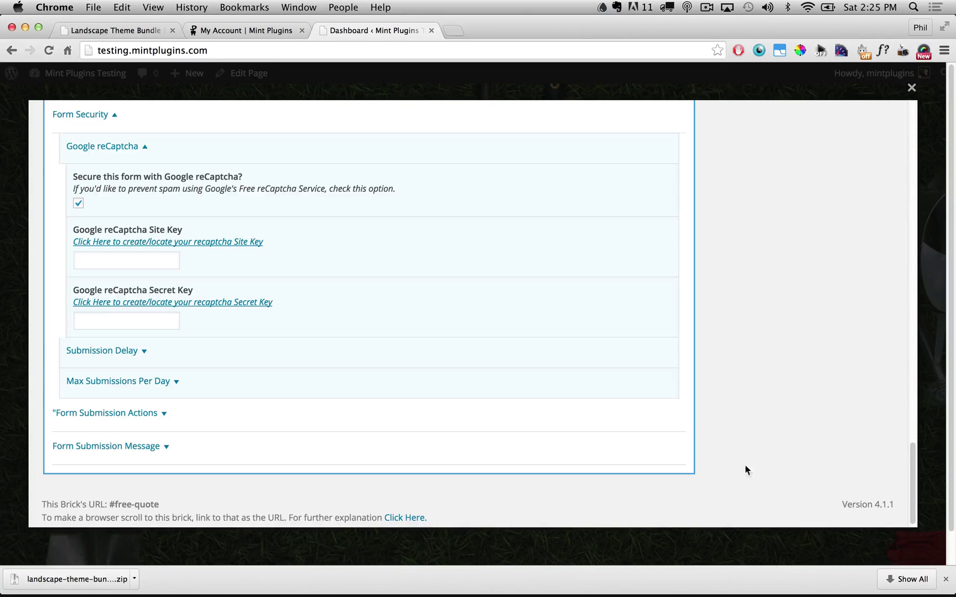
Step: Expand the form submission actions and examine the email action's "Submit To" addresses and subject line
{"action": "left_click", "coordinate": [107, 416]}
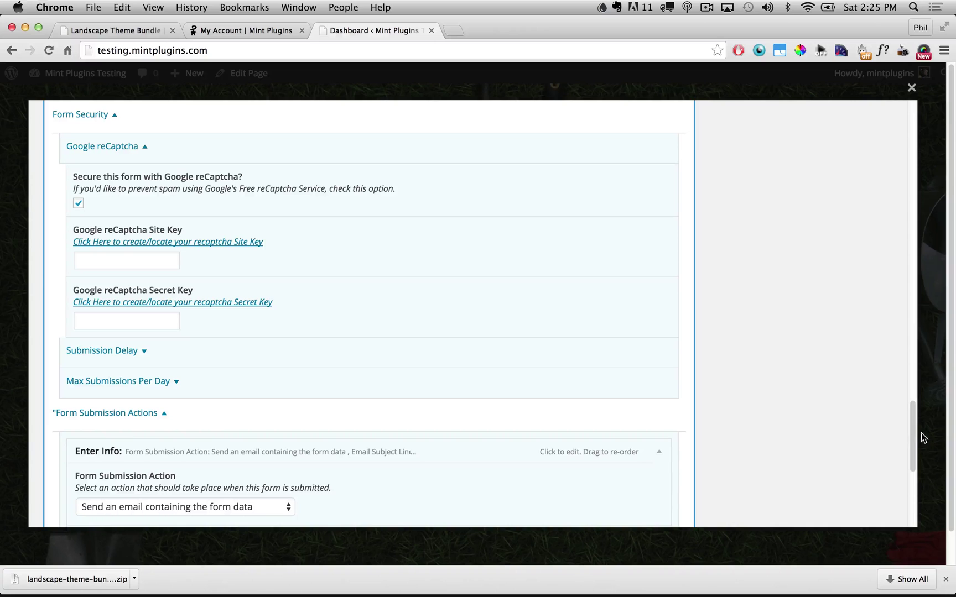
{"action": "scroll", "coordinate": [912, 428], "scroll_direction": "down", "scroll_amount": 7}
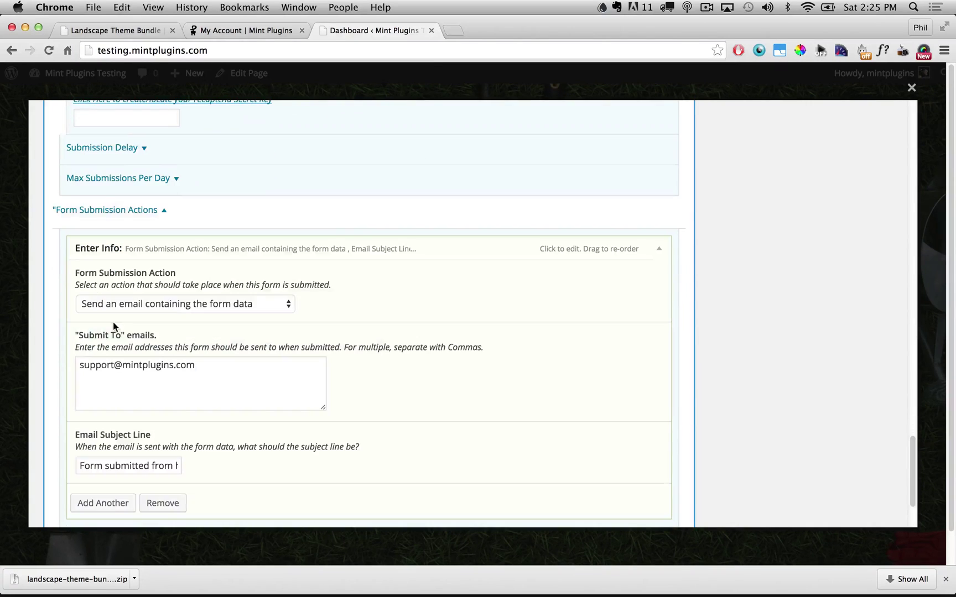
{"action": "left_click", "coordinate": [112, 372]}
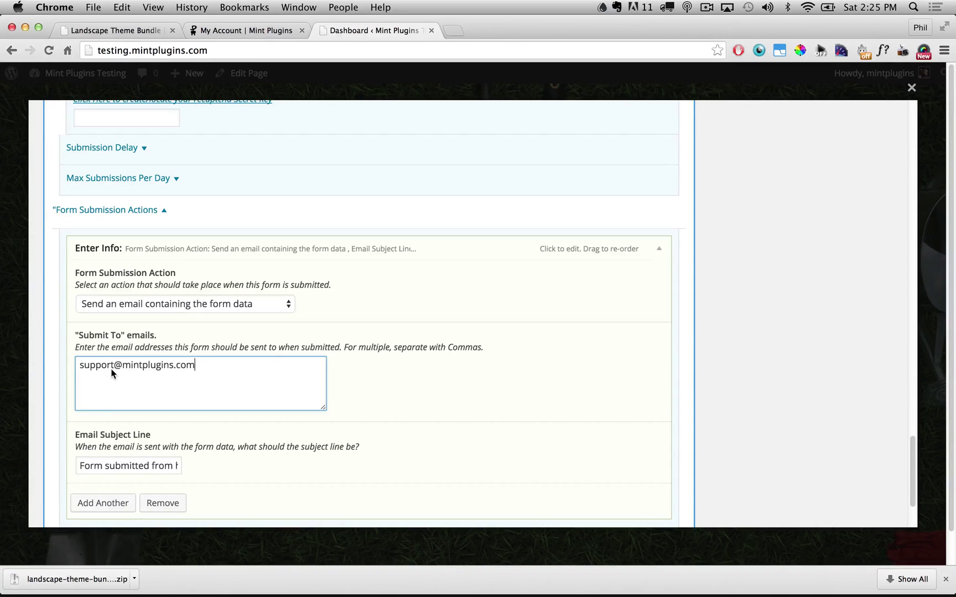
{"action": "left_click_drag", "start_coordinate": [229, 375], "coordinate": [69, 359]}
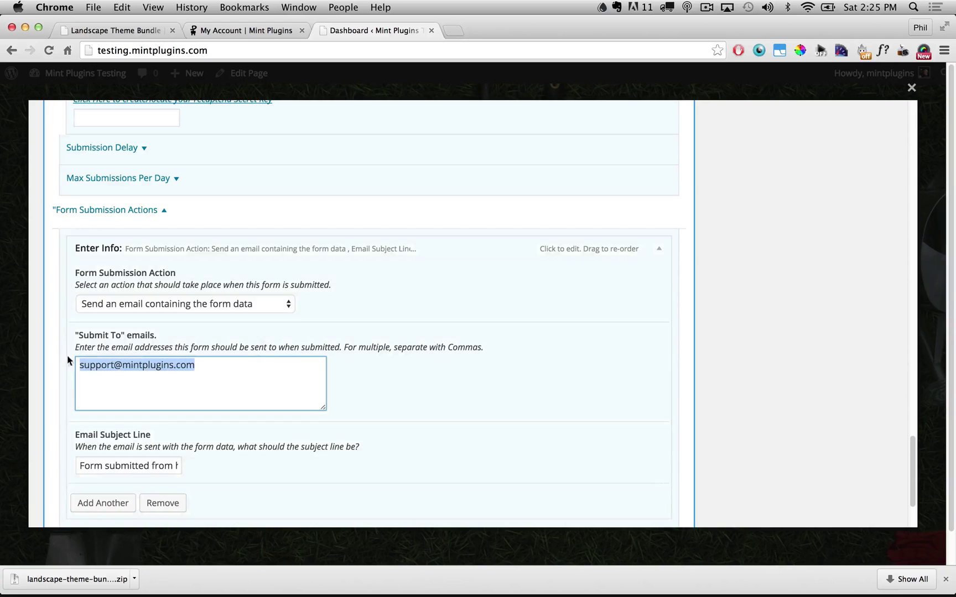
{"action": "left_click", "coordinate": [213, 388]}
{"action": "left_click", "coordinate": [421, 390]}
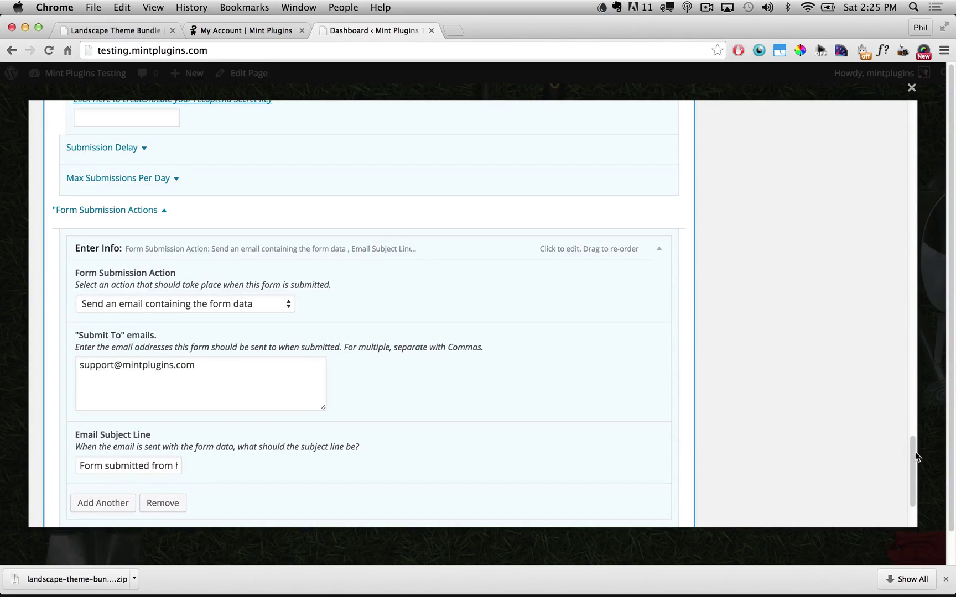
Step: Save the Free Quote brick's changes and check the updated quote form on the home page
{"action": "left_click_drag", "start_coordinate": [915, 456], "coordinate": [881, 148]}
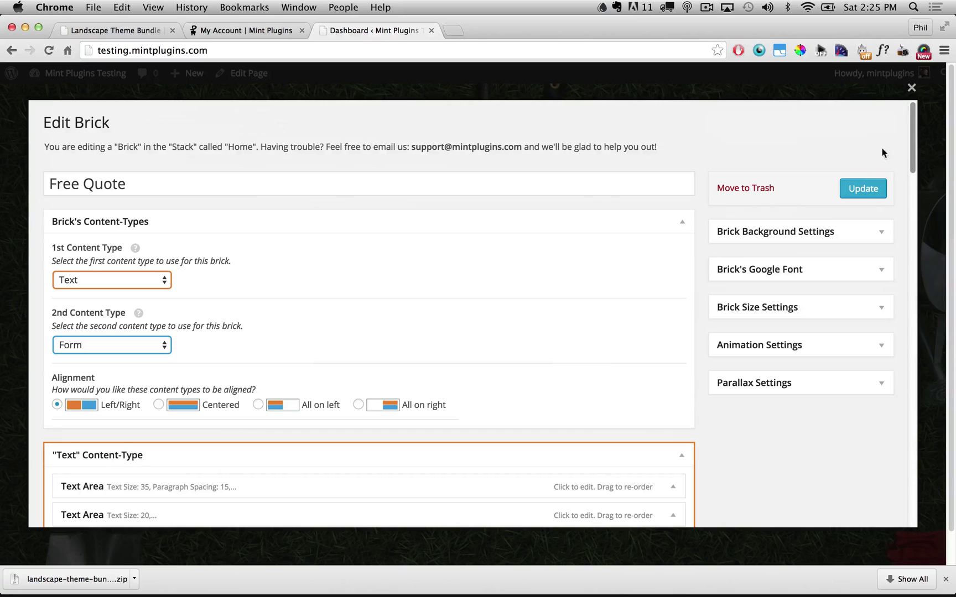
{"action": "left_click", "coordinate": [866, 189]}
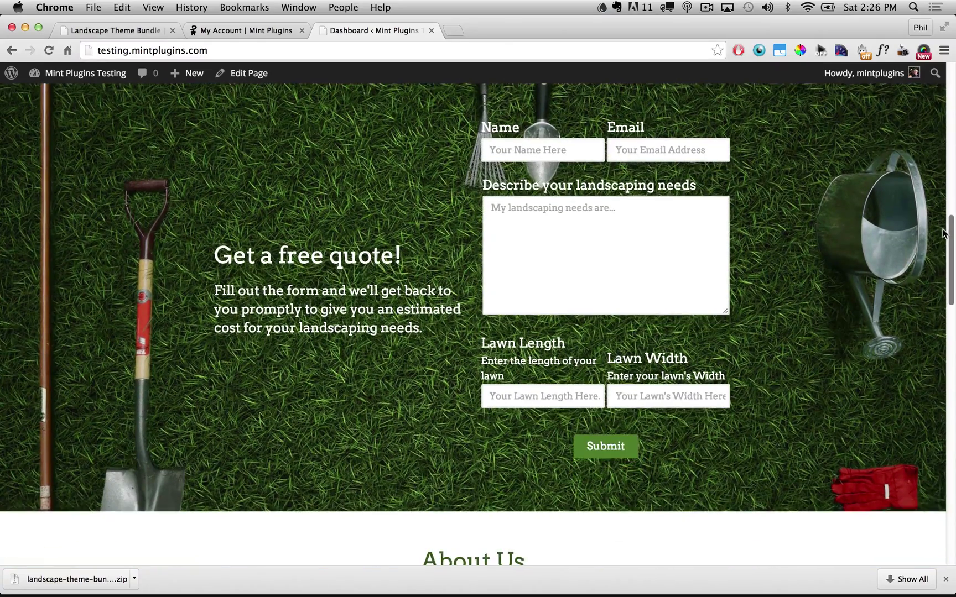
{"action": "mouse_move", "coordinate": [558, 369]}
Step: Look through the About Us and Our Work bricks on the home page
{"action": "left_click_drag", "start_coordinate": [951, 233], "coordinate": [943, 308]}
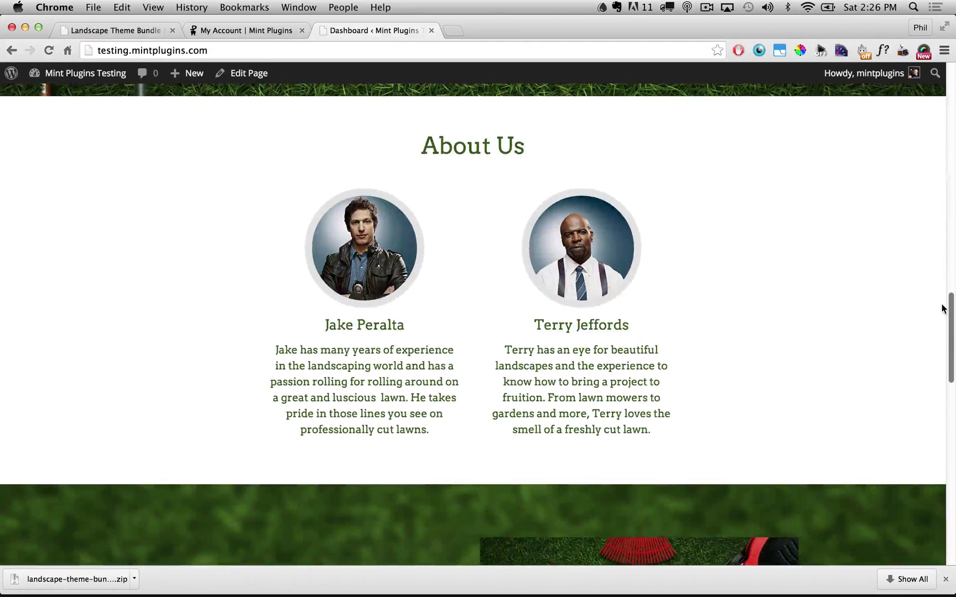
{"action": "mouse_move", "coordinate": [167, 192]}
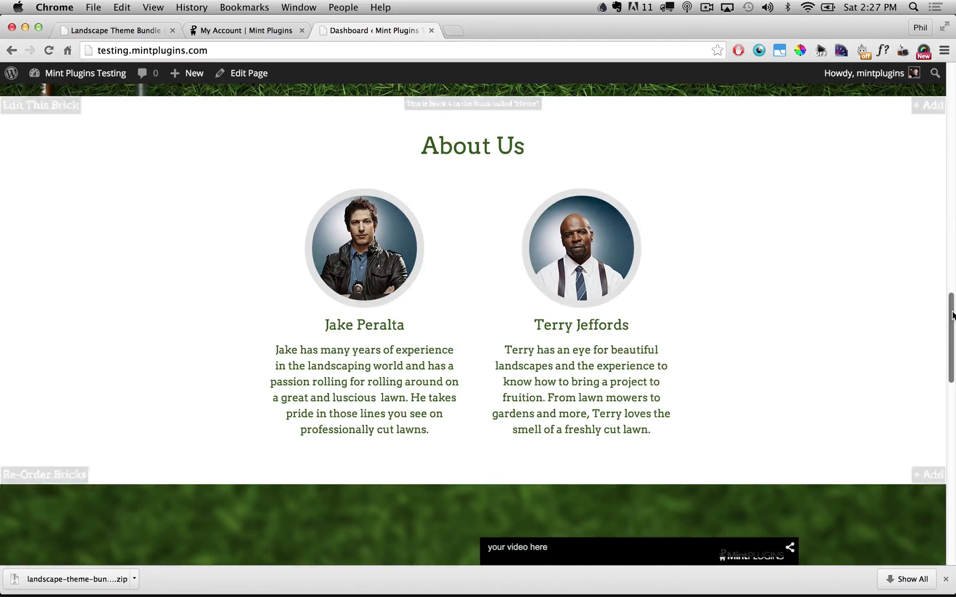
{"action": "left_click_drag", "start_coordinate": [949, 319], "coordinate": [949, 379]}
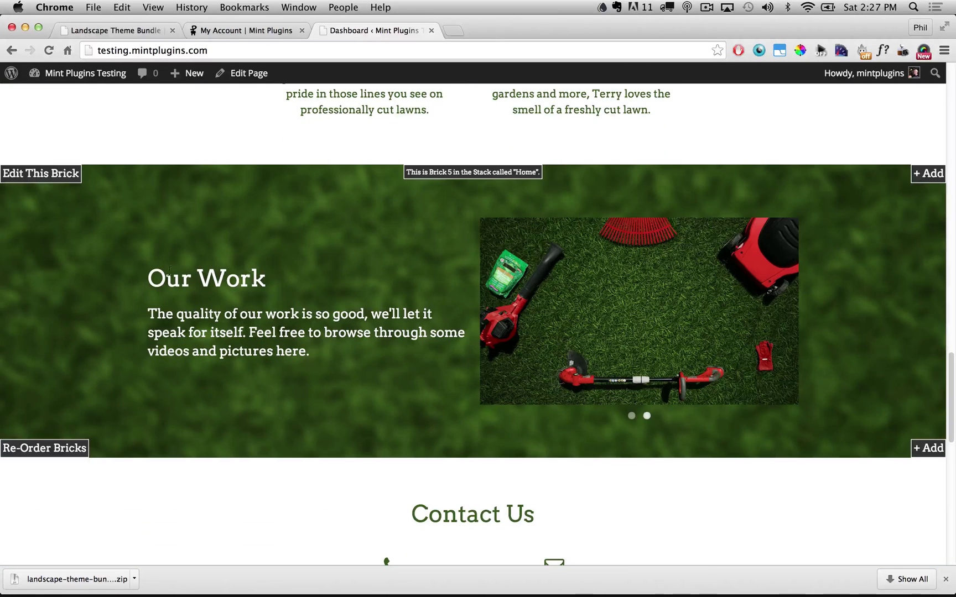
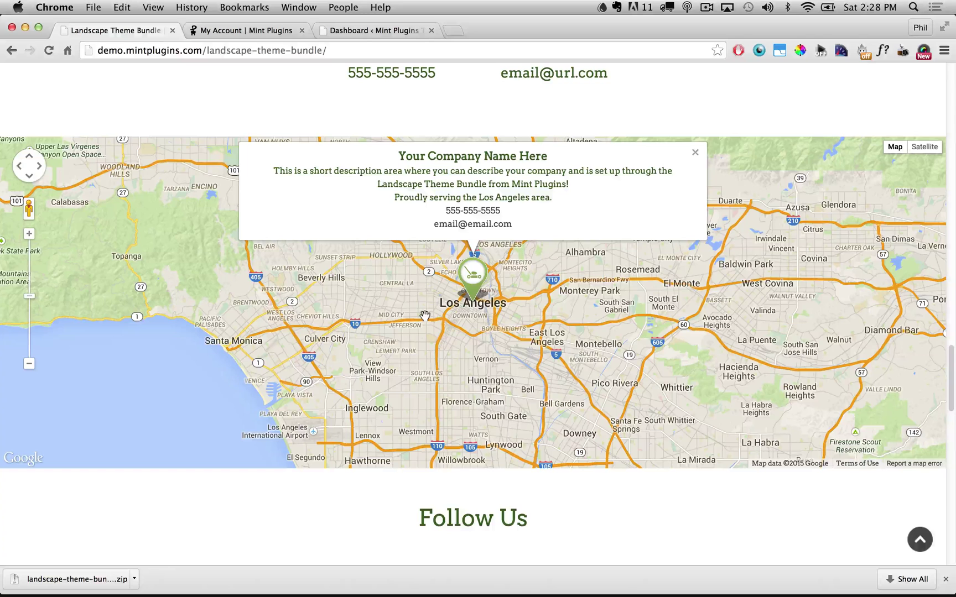
Step: Return to the test site, open the Google Map brick for editing and read the instructions for obtaining a Google Maps API key
{"action": "left_click", "coordinate": [361, 31]}
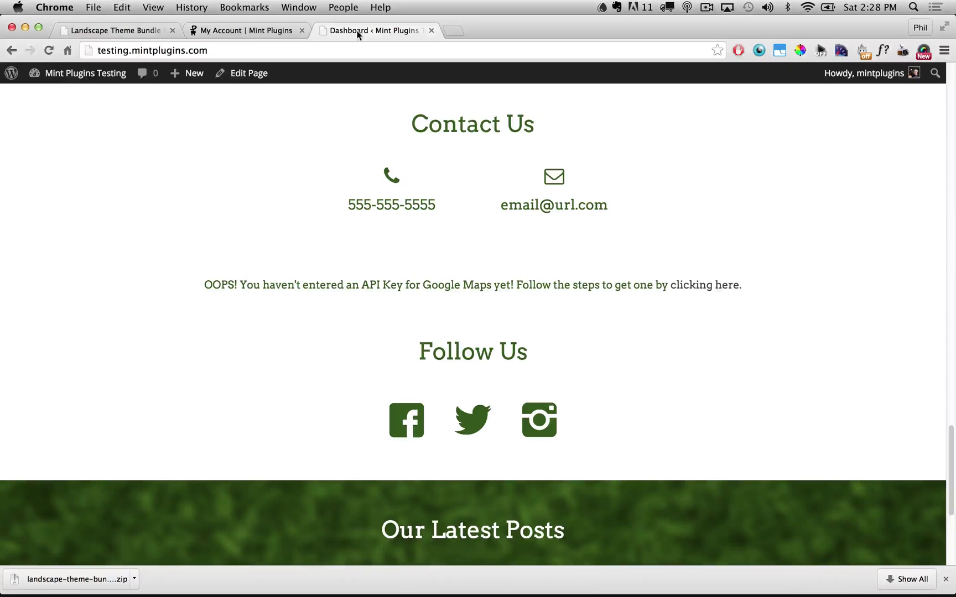
{"action": "mouse_move", "coordinate": [164, 292]}
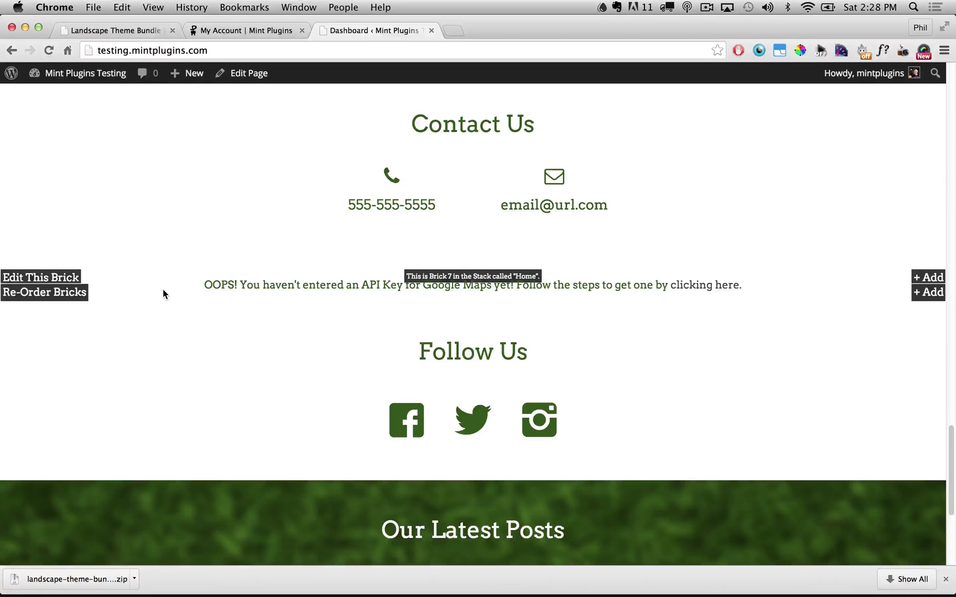
{"action": "left_click", "coordinate": [163, 290]}
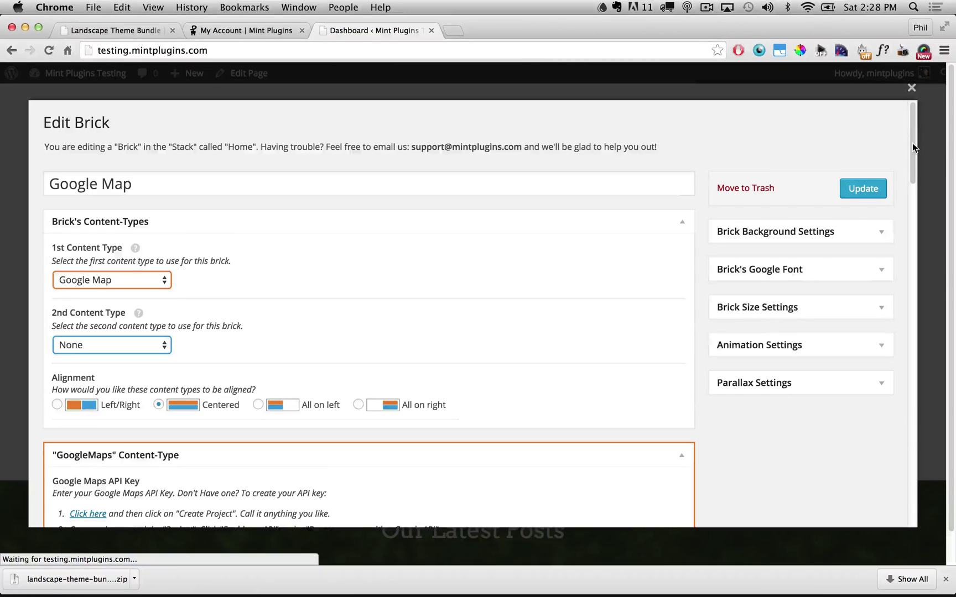
{"action": "left_click_drag", "start_coordinate": [912, 142], "coordinate": [909, 196]}
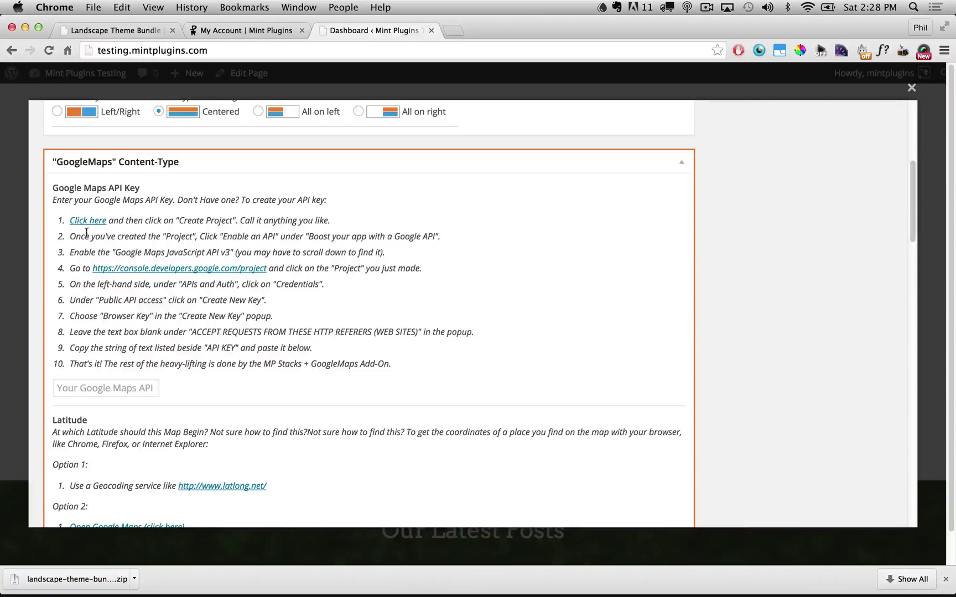
{"action": "left_click_drag", "start_coordinate": [136, 238], "coordinate": [433, 361]}
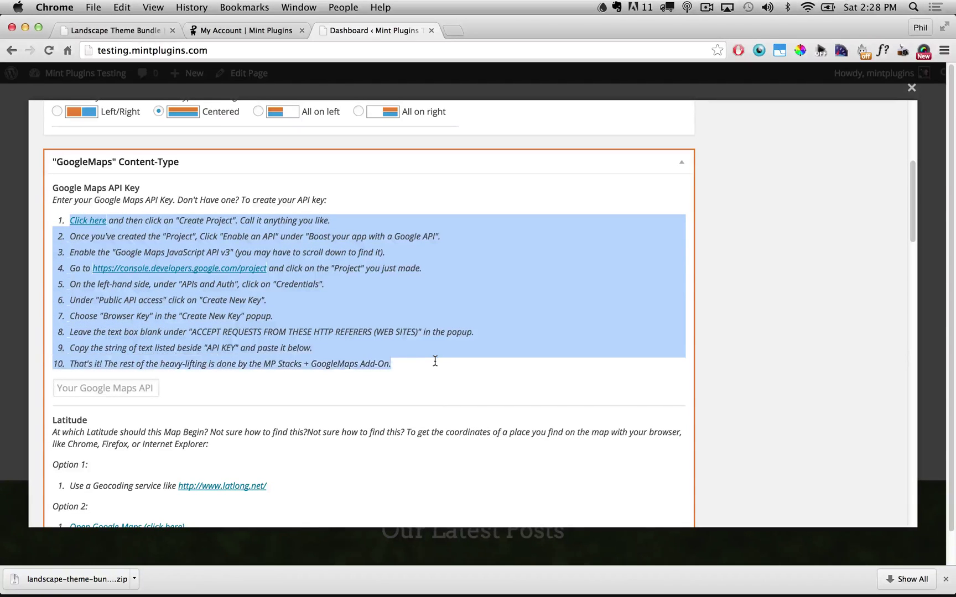
{"action": "left_click", "coordinate": [435, 361]}
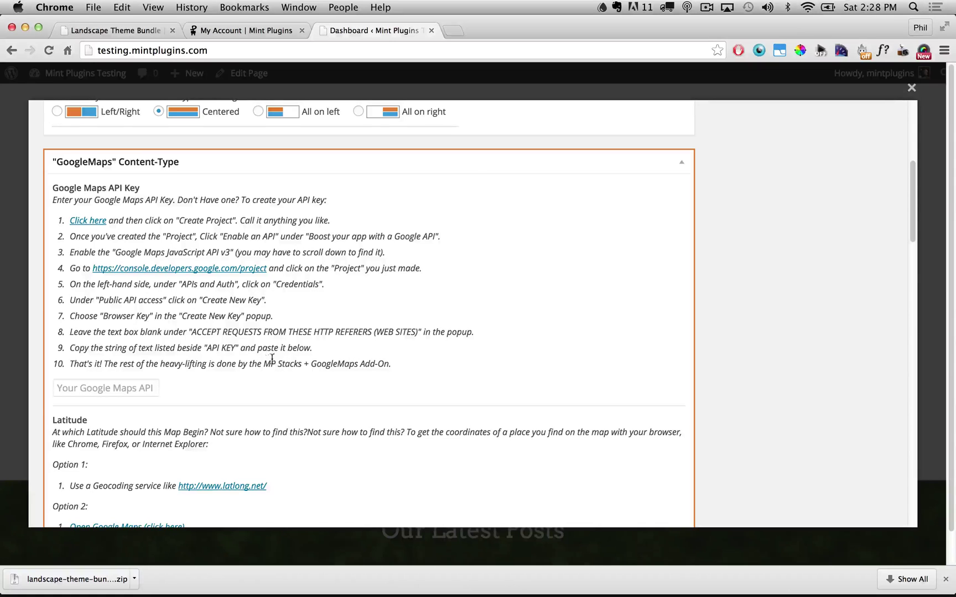
{"action": "left_click", "coordinate": [114, 387]}
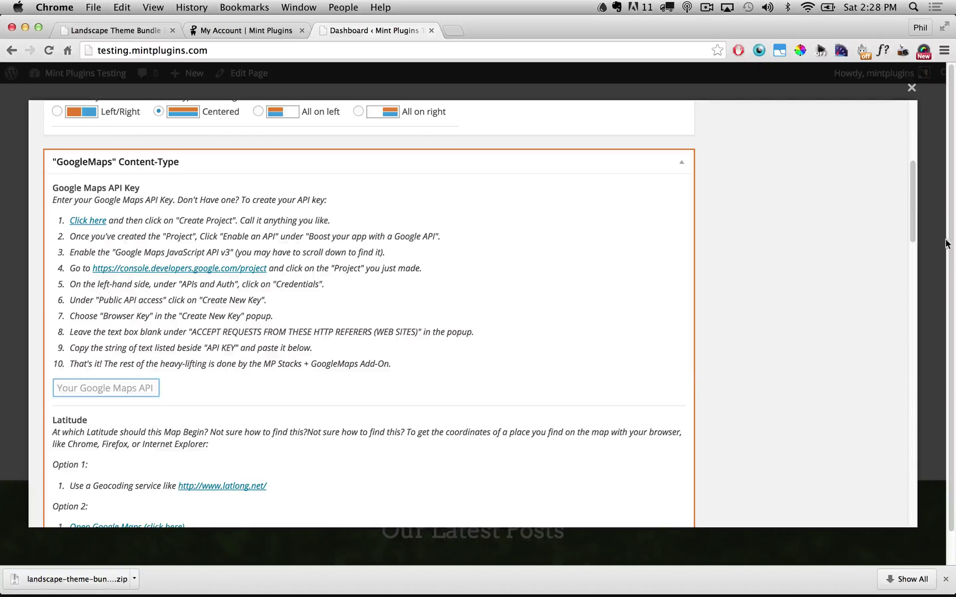
Step: Examine the map's latitude and longitude settings and close the Google Map brick editor without saving
{"action": "left_click_drag", "start_coordinate": [915, 197], "coordinate": [914, 283]}
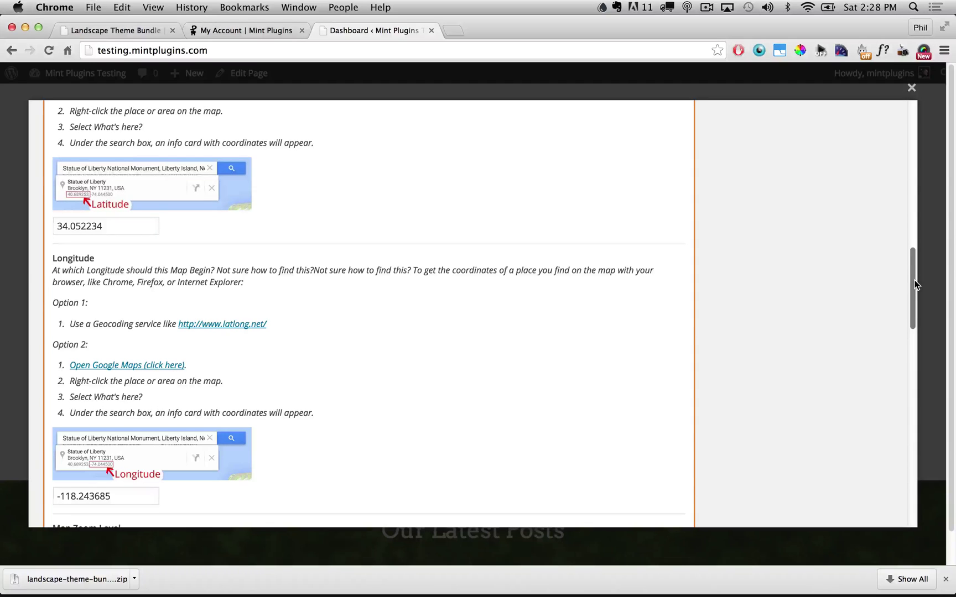
{"action": "mouse_move", "coordinate": [914, 284]}
{"action": "left_mouse_down"}
{"action": "mouse_move", "coordinate": [889, 476]}
{"action": "mouse_move", "coordinate": [912, 99]}
{"action": "left_mouse_up"}
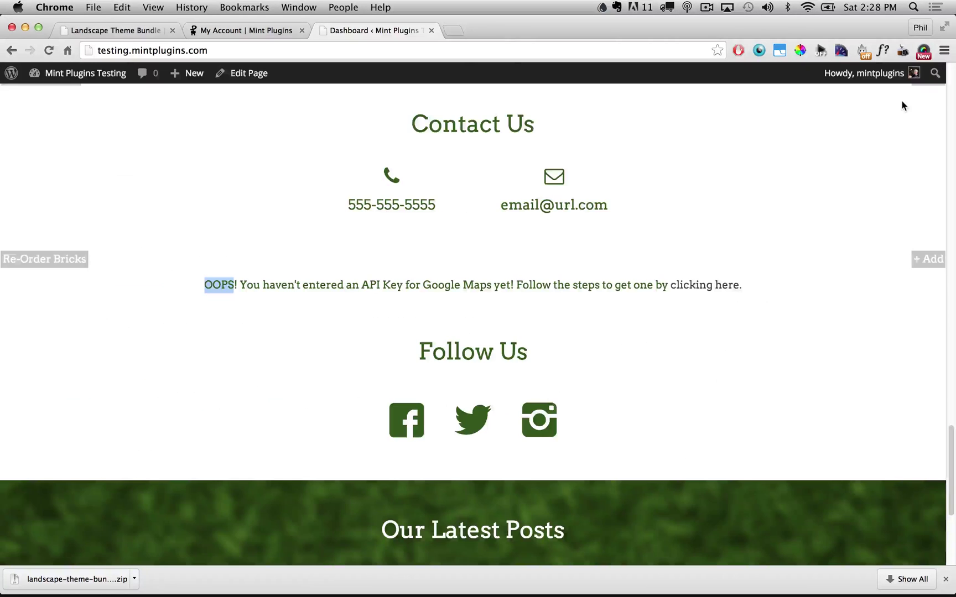
{"action": "left_click", "coordinate": [911, 87]}
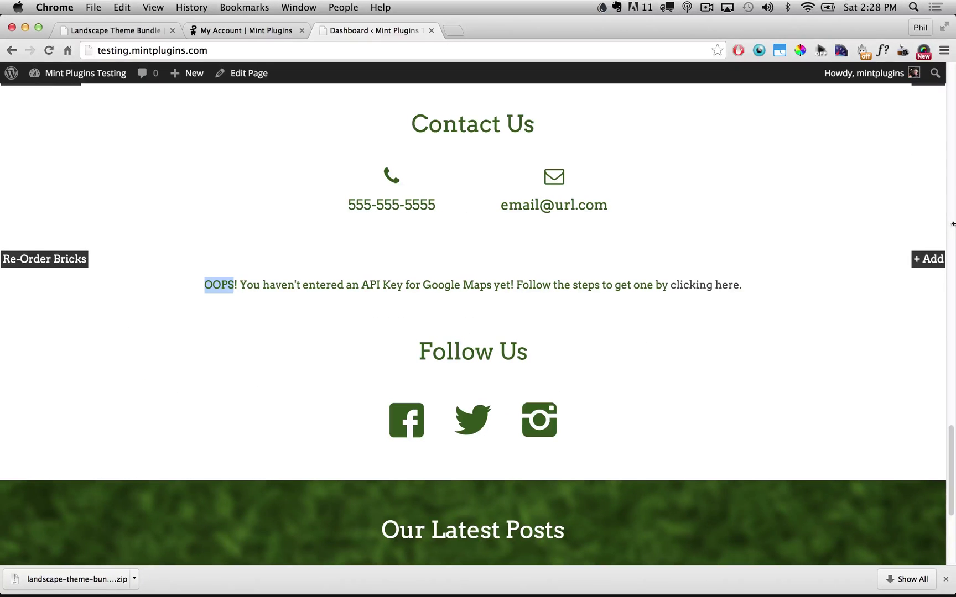
Step: Examine the Follow Us and Our Latest Posts sections and compare the posts with the demo site's Instagram grid
{"action": "mouse_move", "coordinate": [516, 391]}
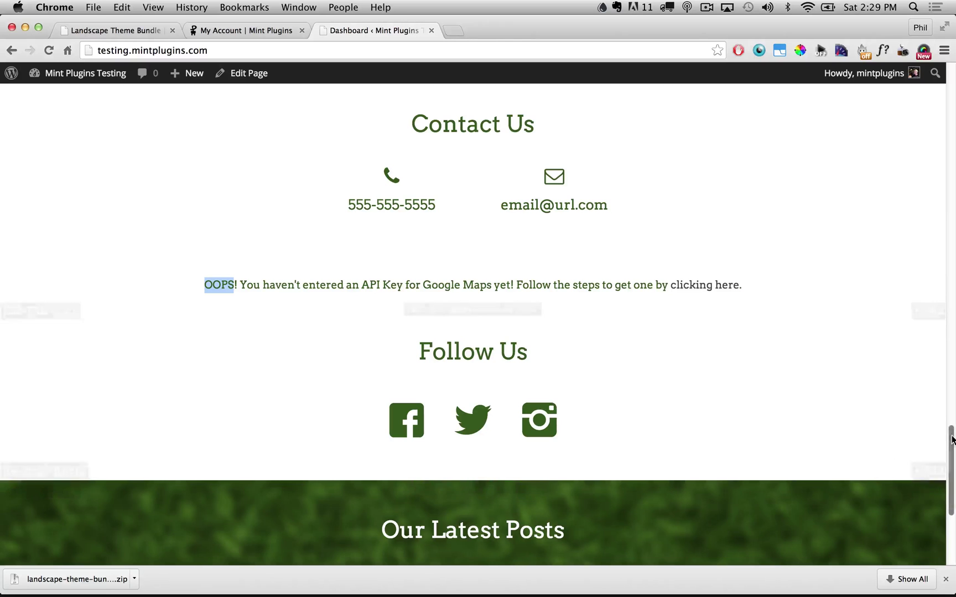
{"action": "left_click_drag", "start_coordinate": [948, 441], "coordinate": [949, 488]}
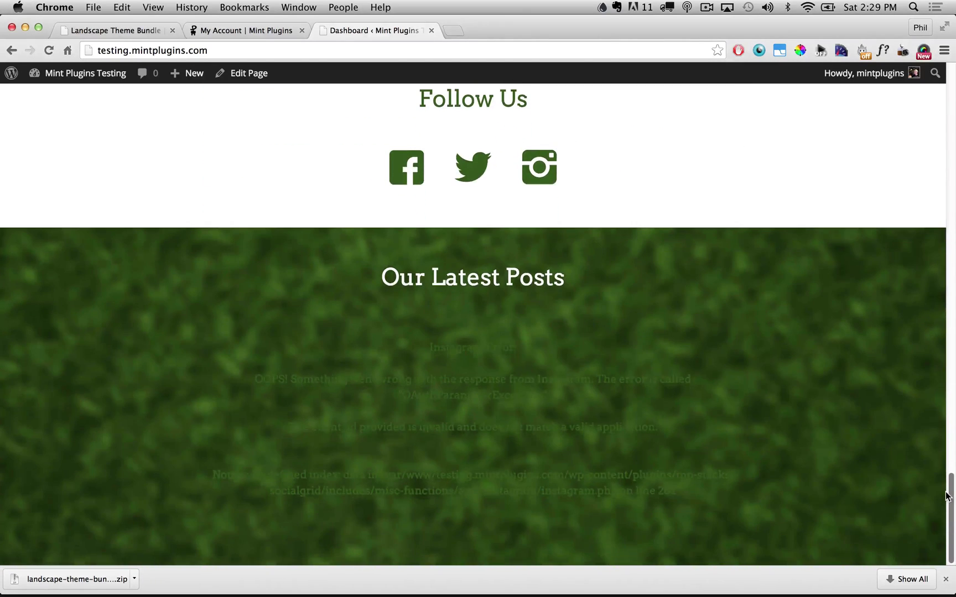
{"action": "left_click_drag", "start_coordinate": [413, 348], "coordinate": [731, 457]}
{"action": "left_click", "coordinate": [711, 412]}
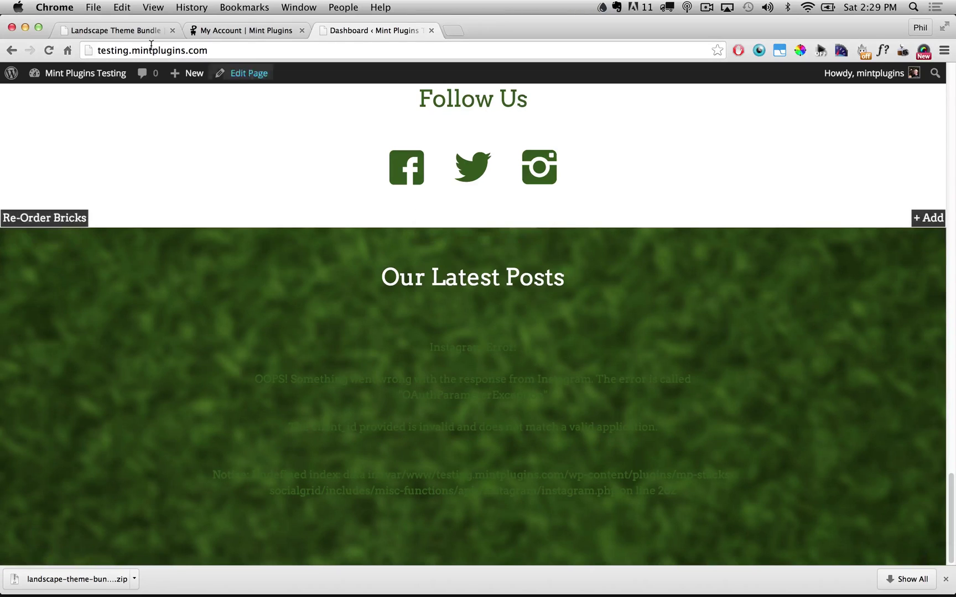
{"action": "left_click", "coordinate": [115, 30]}
{"action": "left_click_drag", "start_coordinate": [951, 378], "coordinate": [953, 453]}
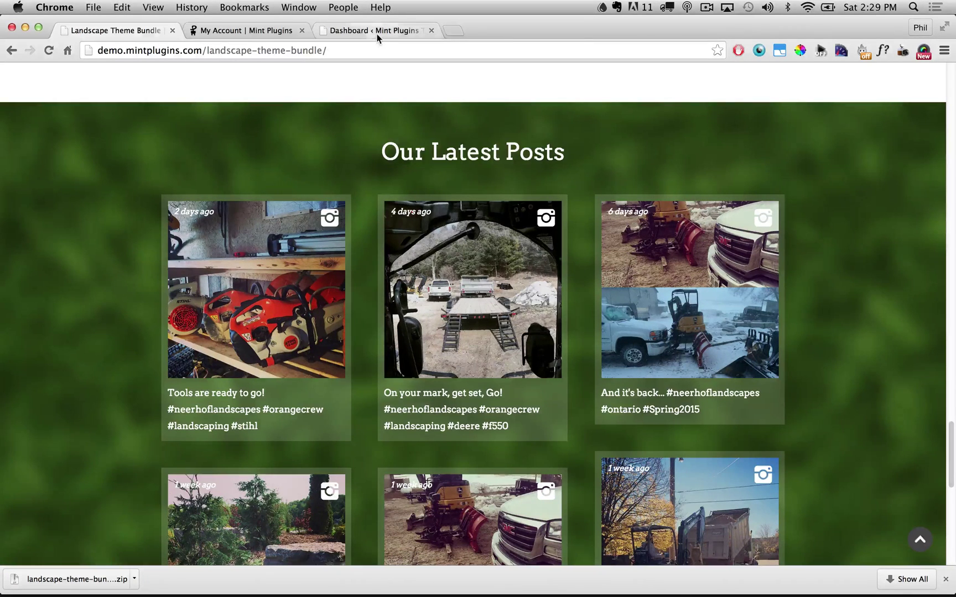
Step: Open the test site's Social Brick for editing, read the SocialGrid notice and open its linked setup page
{"action": "left_click", "coordinate": [338, 33]}
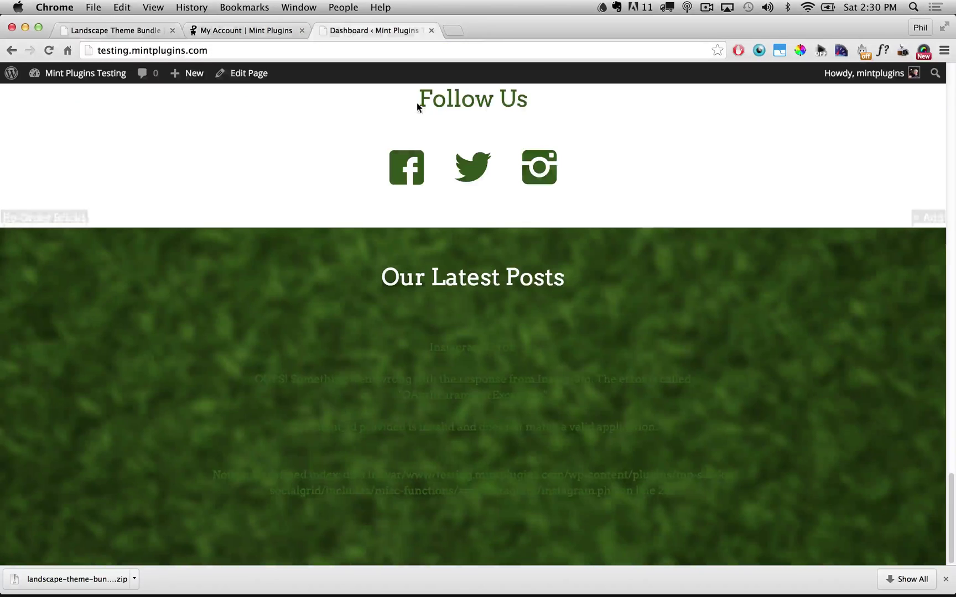
{"action": "left_click", "coordinate": [127, 342]}
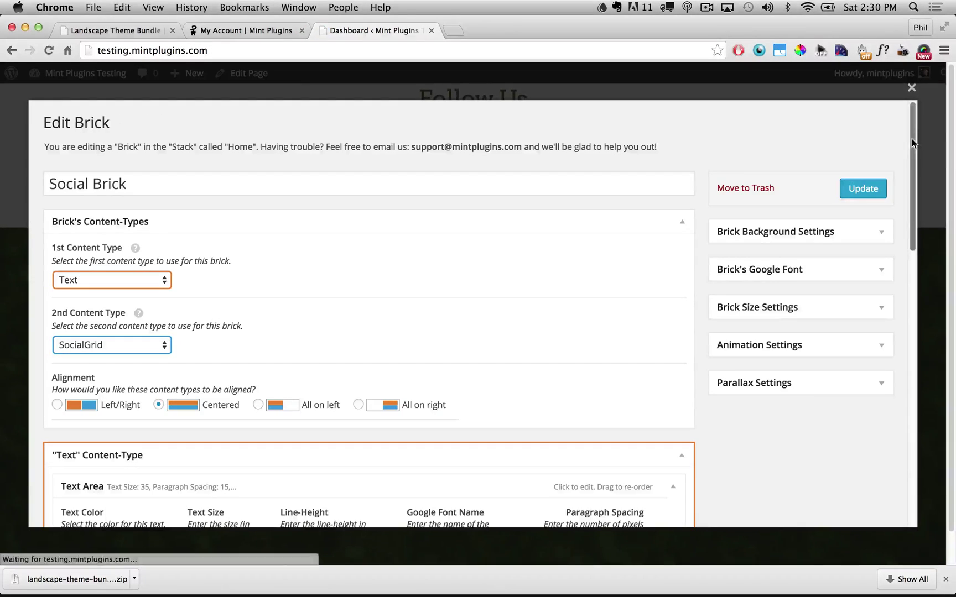
{"action": "left_click_drag", "start_coordinate": [911, 142], "coordinate": [909, 154]}
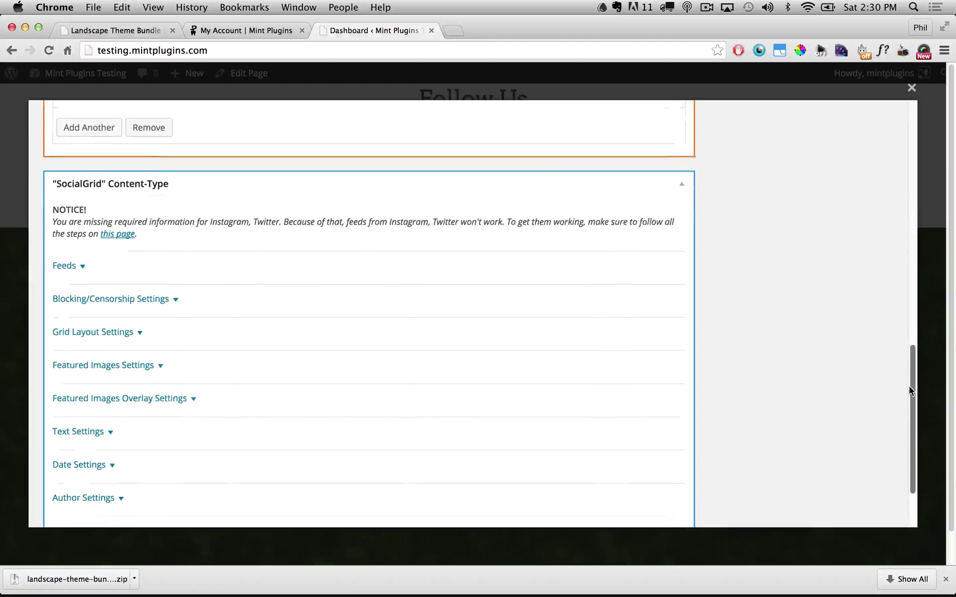
{"action": "scroll", "coordinate": [908, 386], "scroll_direction": "down", "scroll_amount": 2}
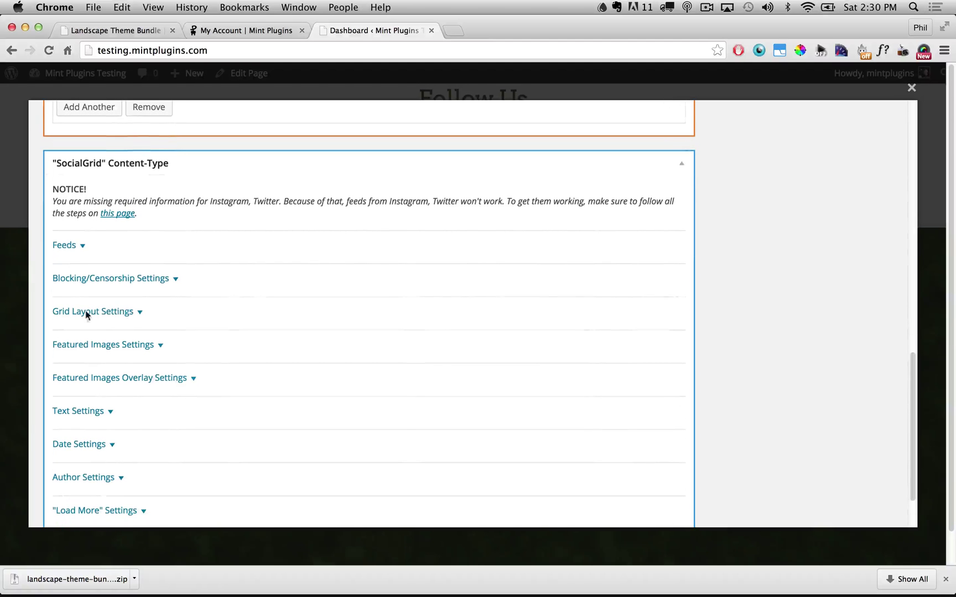
{"action": "left_click_drag", "start_coordinate": [53, 189], "coordinate": [252, 201]}
{"action": "left_click", "coordinate": [64, 201]}
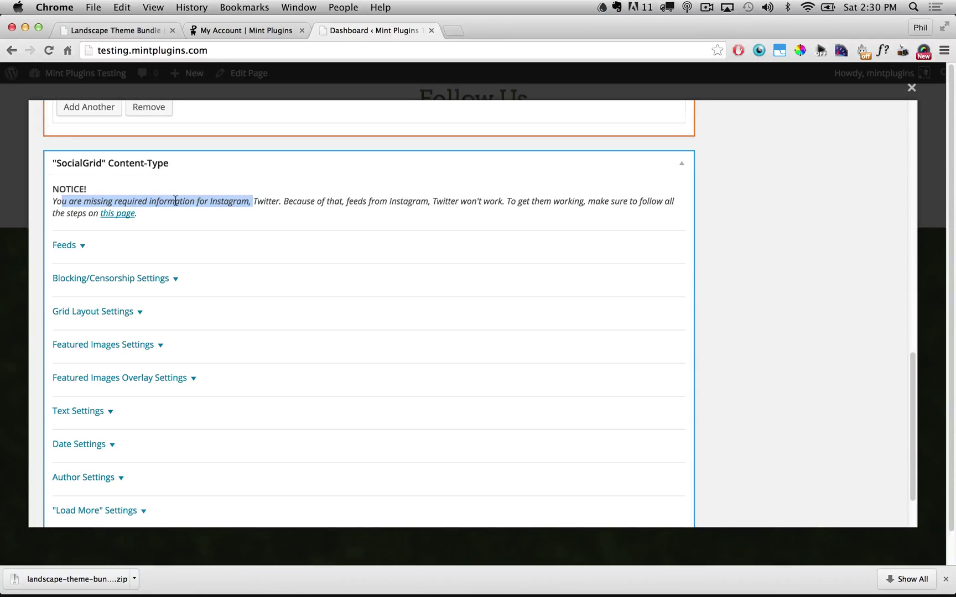
{"action": "left_click", "coordinate": [146, 219]}
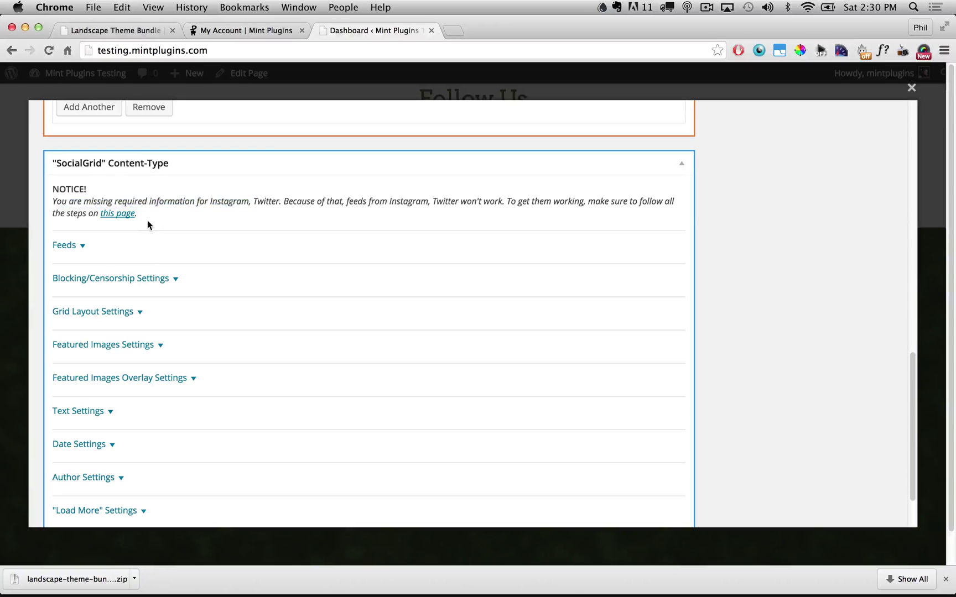
{"action": "left_click", "coordinate": [119, 214]}
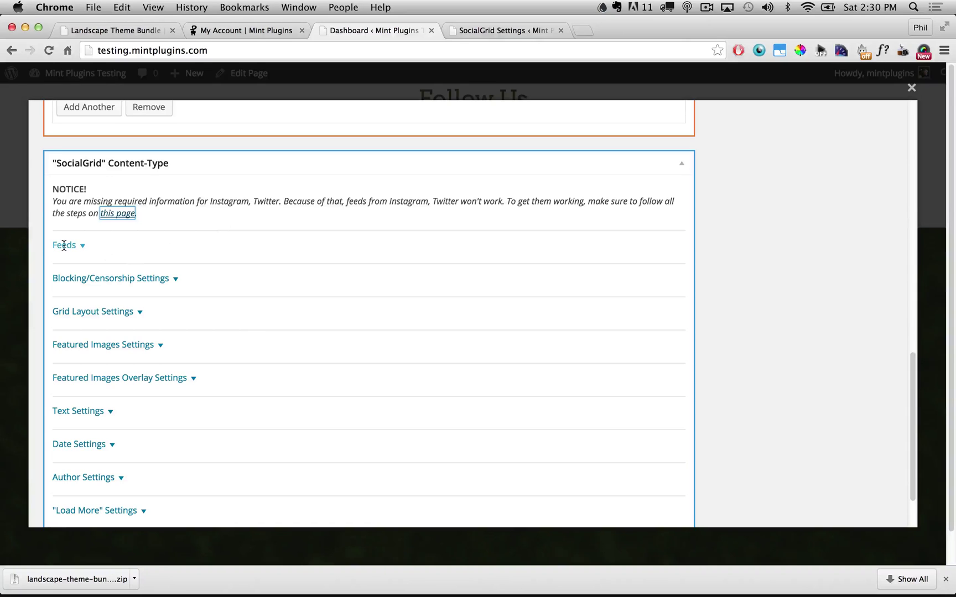
Step: Expand the SocialGrid feeds, review the Instagram source's feed type and Hashtag/Username settings, and update the Social Brick
{"action": "left_click", "coordinate": [66, 245]}
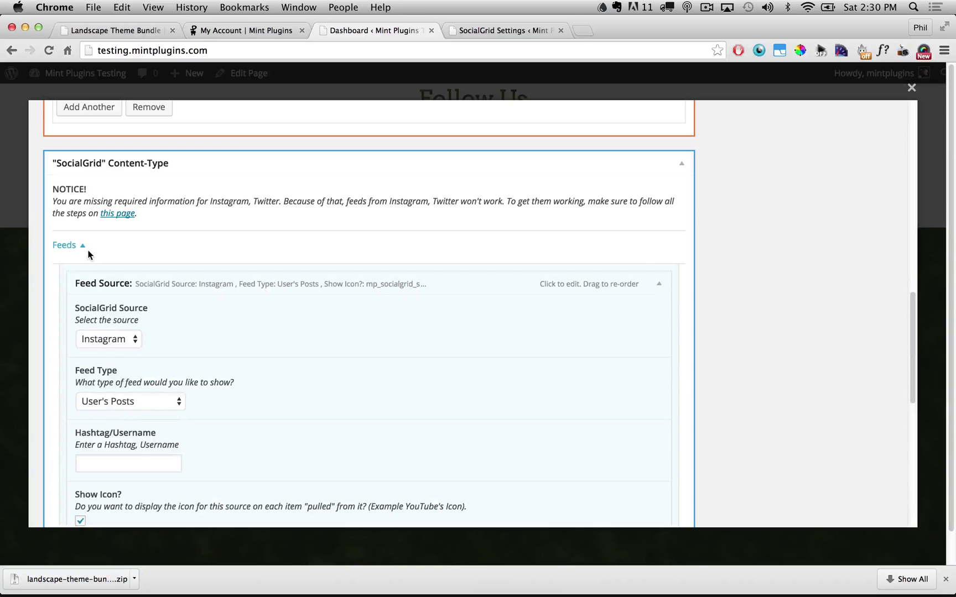
{"action": "scroll", "coordinate": [247, 256], "scroll_direction": "down", "scroll_amount": 4}
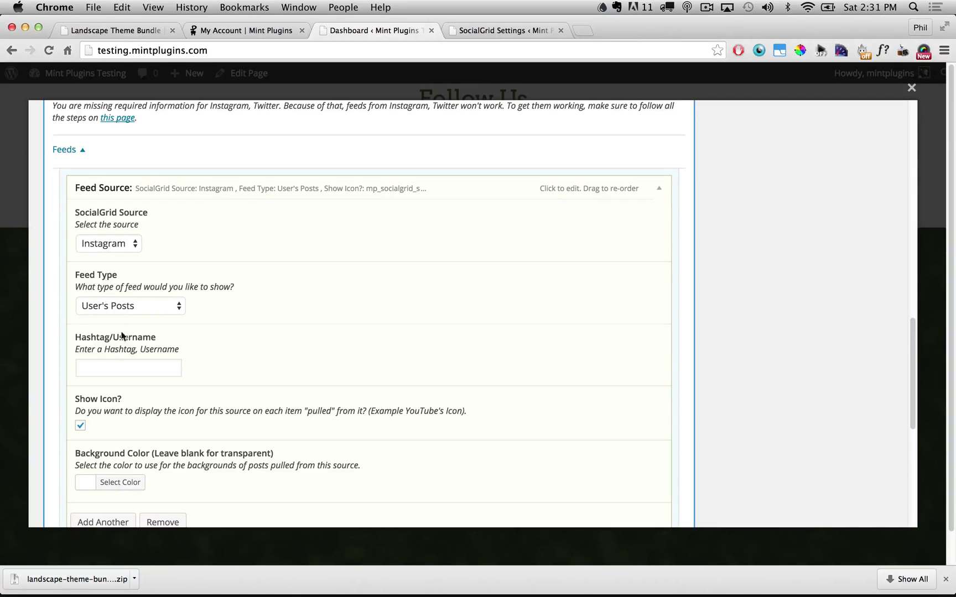
{"action": "left_click", "coordinate": [116, 368]}
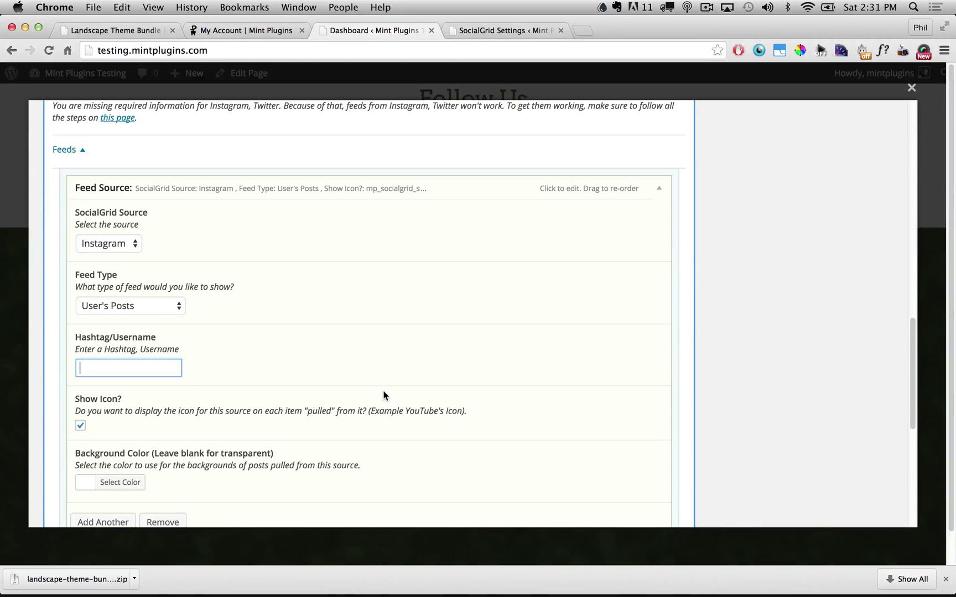
{"action": "scroll", "coordinate": [915, 337], "scroll_direction": "up", "scroll_amount": 15}
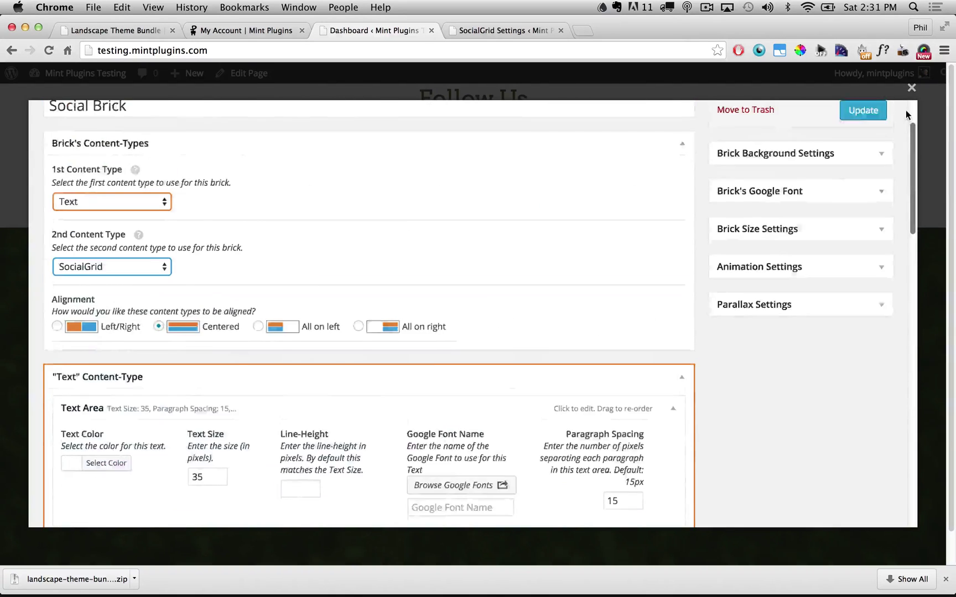
{"action": "left_click", "coordinate": [864, 188]}
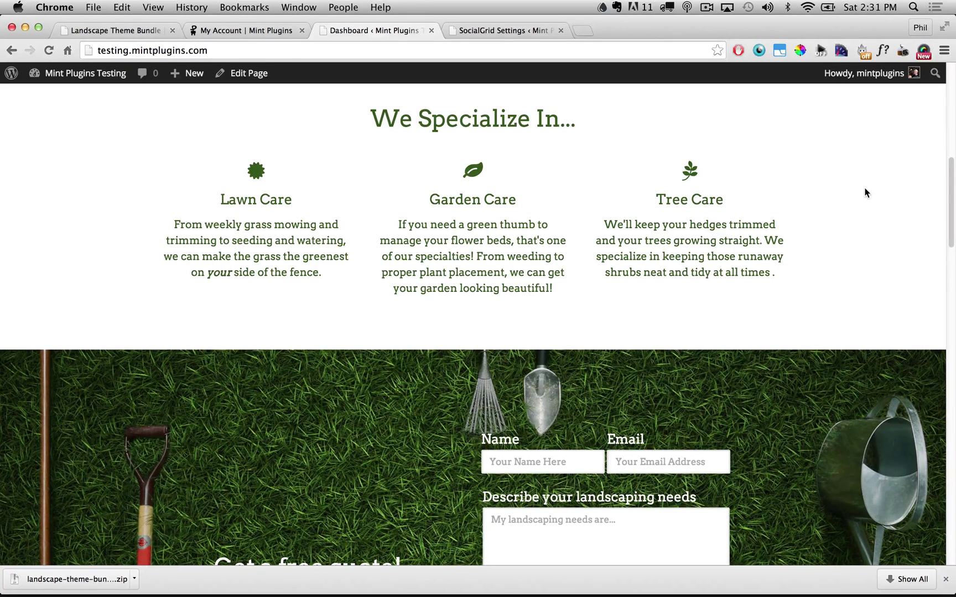
Step: Switch to the demo home page in Safari and follow its Our Specialties link to the matching section
{"action": "scroll", "coordinate": [951, 185], "scroll_direction": "down", "scroll_amount": 1}
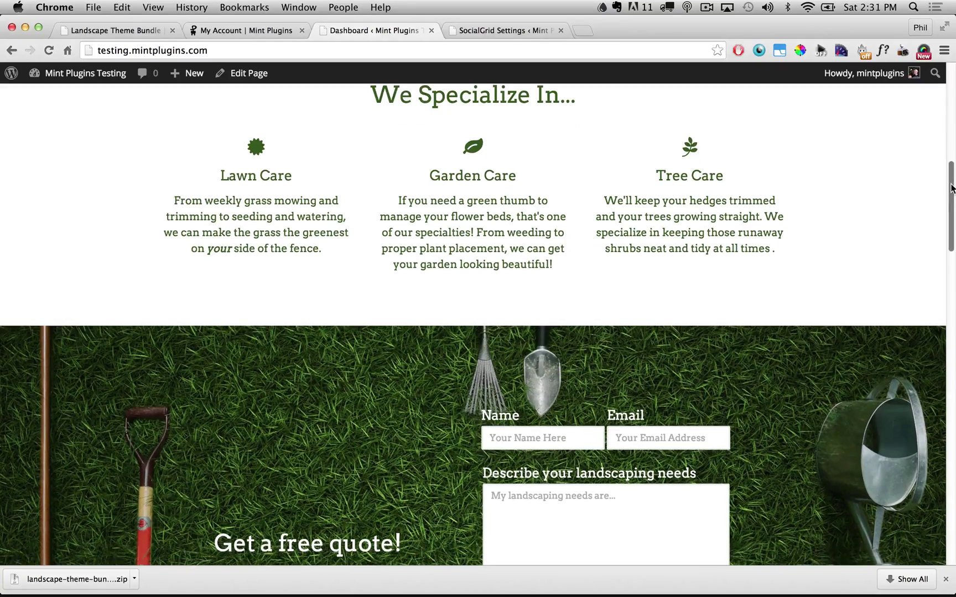
{"action": "left_click_drag", "start_coordinate": [952, 188], "coordinate": [953, 74]}
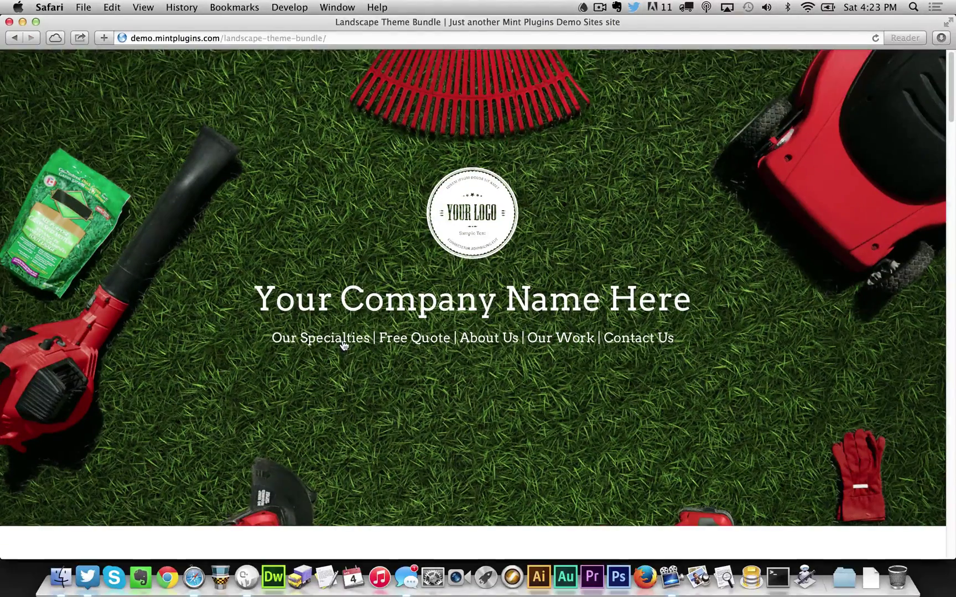
{"action": "left_click", "coordinate": [343, 339]}
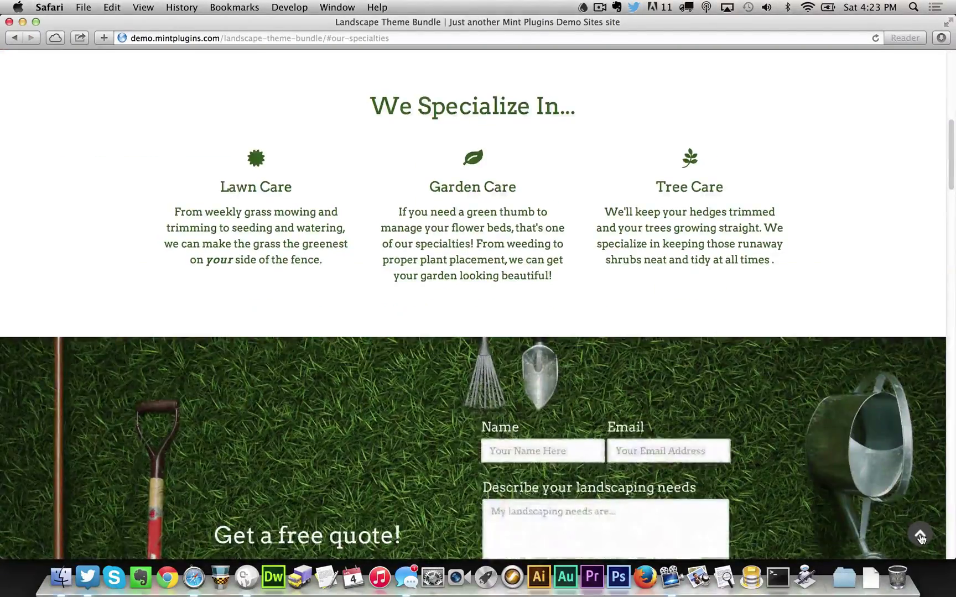
Step: Test the demo page's Our Specialties and Free Quote links, returning to the page top after each jump
{"action": "left_click", "coordinate": [920, 535]}
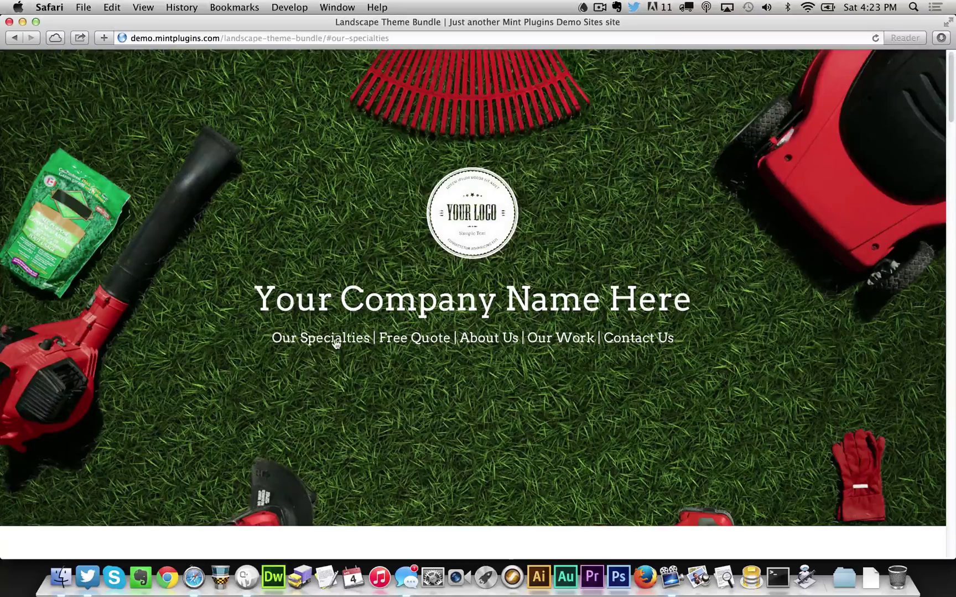
{"action": "left_click", "coordinate": [336, 343]}
{"action": "scroll", "coordinate": [474, 470], "scroll_direction": "up", "scroll_amount": 10}
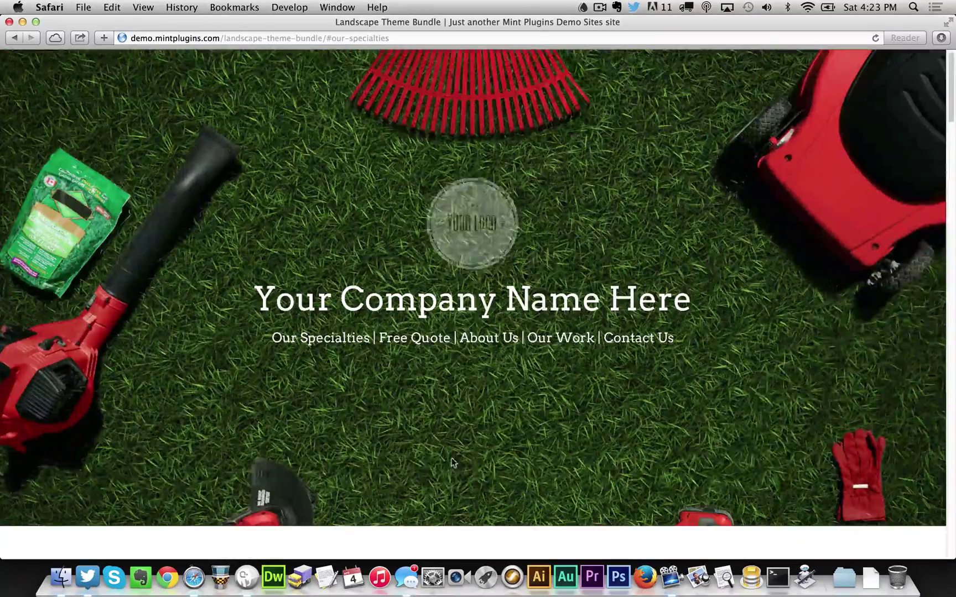
{"action": "left_click", "coordinate": [417, 340]}
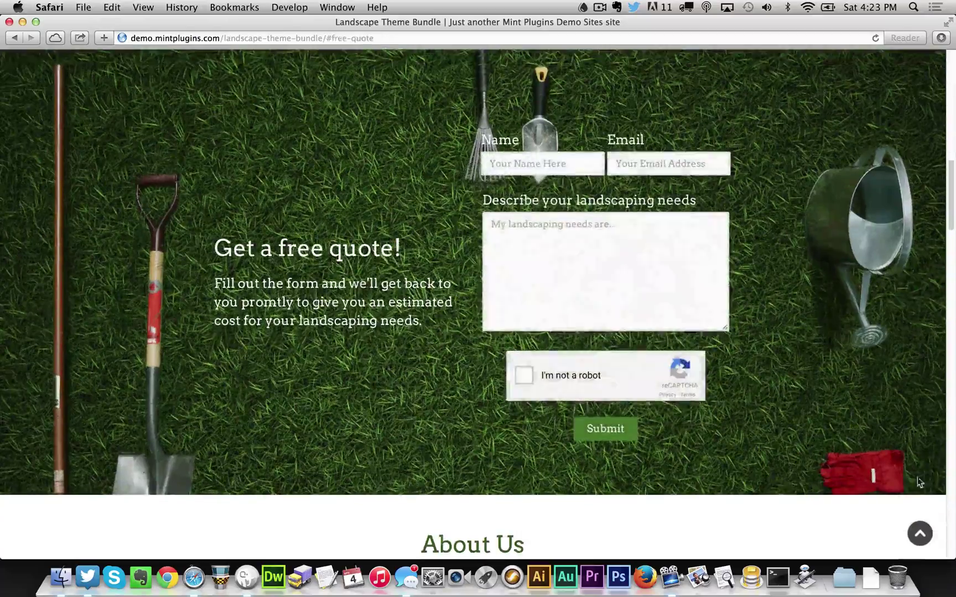
{"action": "left_click", "coordinate": [920, 533]}
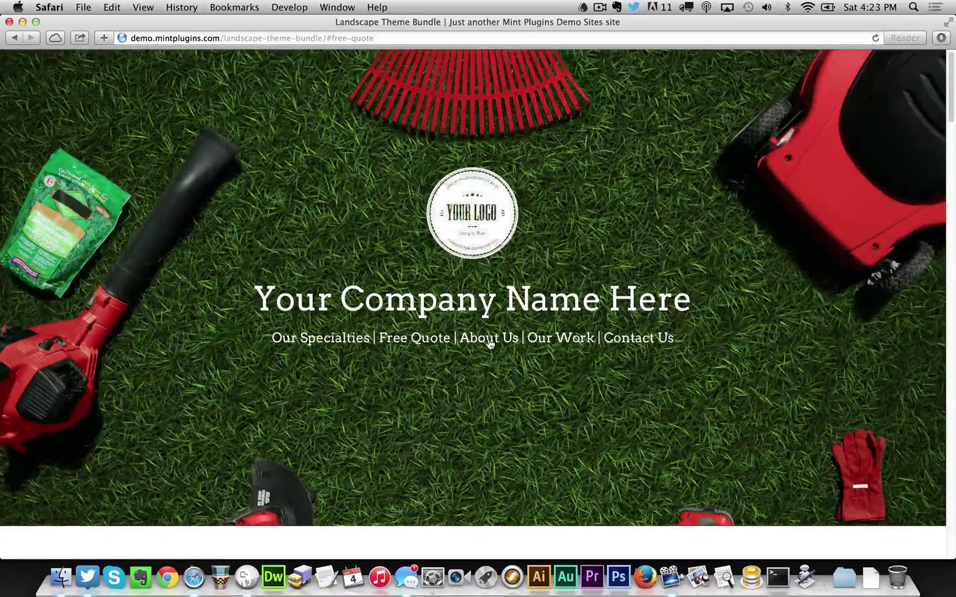
Step: Follow the About Us link to its section twice, going back to the page top each time
{"action": "left_click", "coordinate": [490, 340]}
{"action": "left_click", "coordinate": [919, 533]}
{"action": "left_click", "coordinate": [492, 342]}
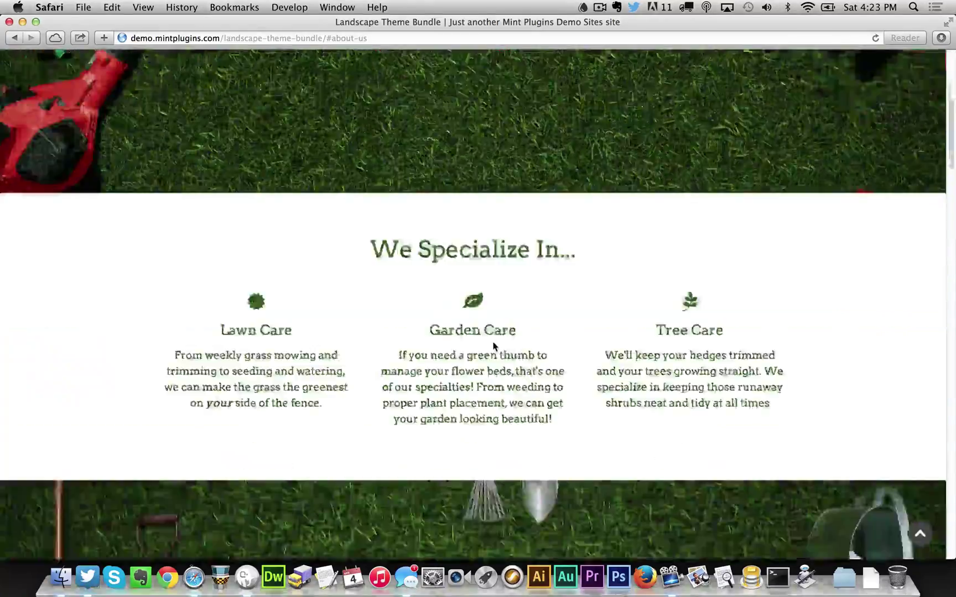
{"action": "left_click", "coordinate": [918, 536]}
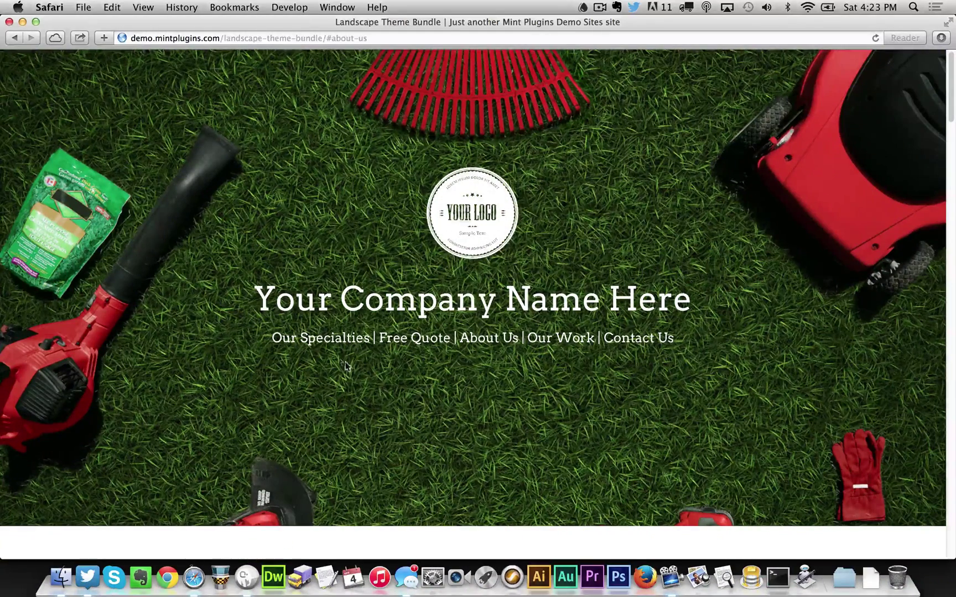
Step: Run through the Our Specialties, Free Quote and About Us links again in order, returning to the page top after each
{"action": "left_click", "coordinate": [328, 347]}
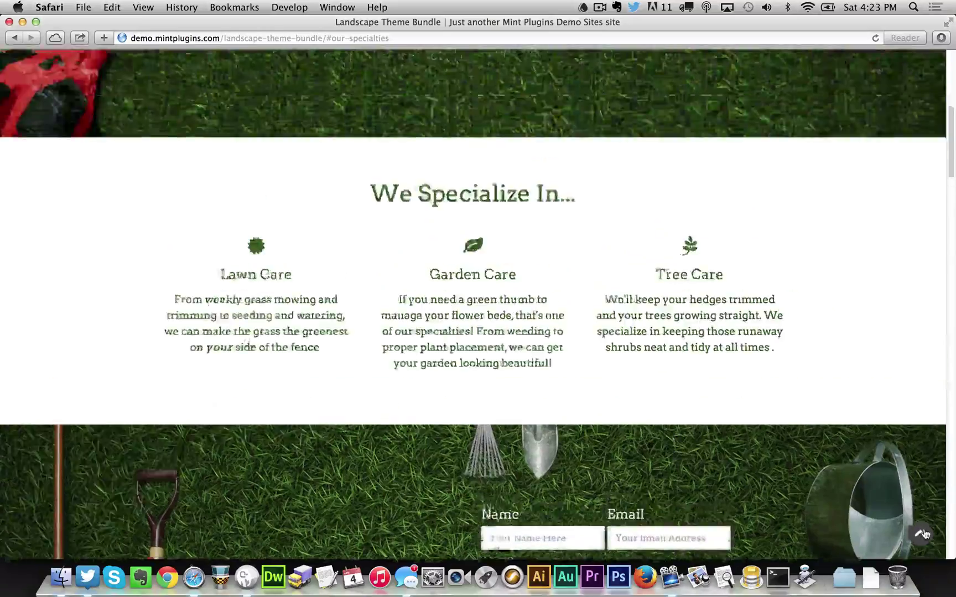
{"action": "left_click", "coordinate": [922, 533]}
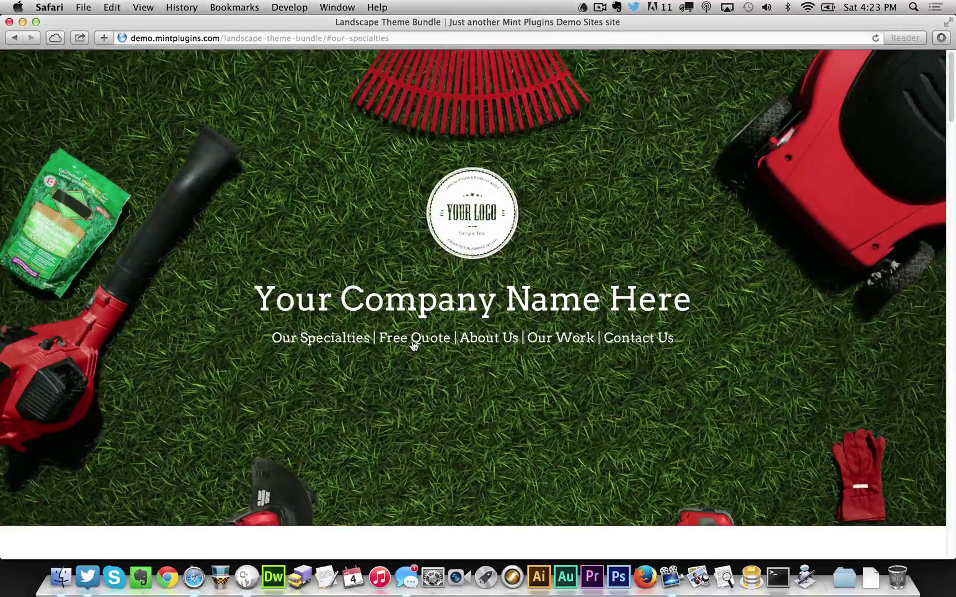
{"action": "left_click", "coordinate": [412, 341]}
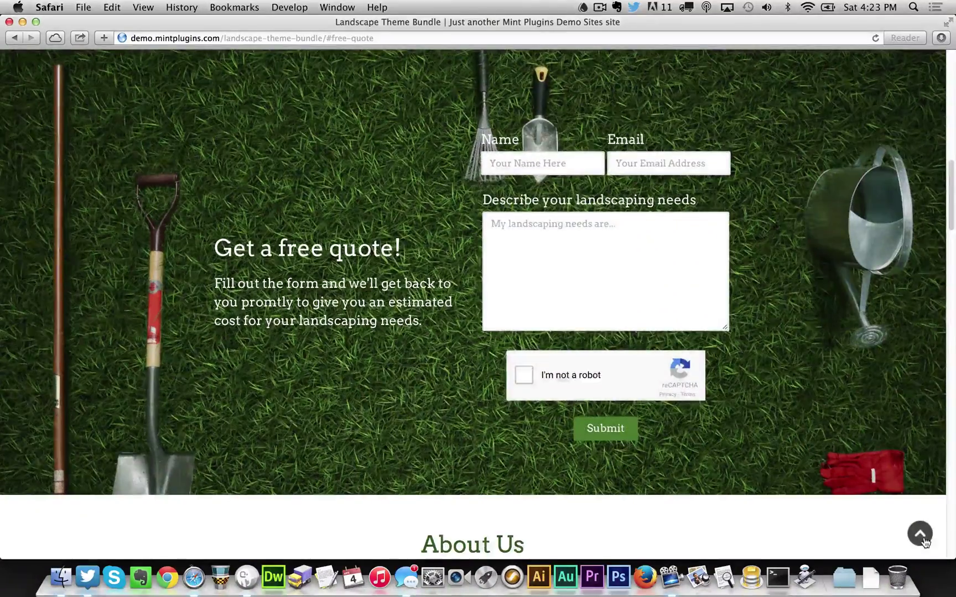
{"action": "left_click", "coordinate": [920, 533]}
{"action": "left_click", "coordinate": [492, 339]}
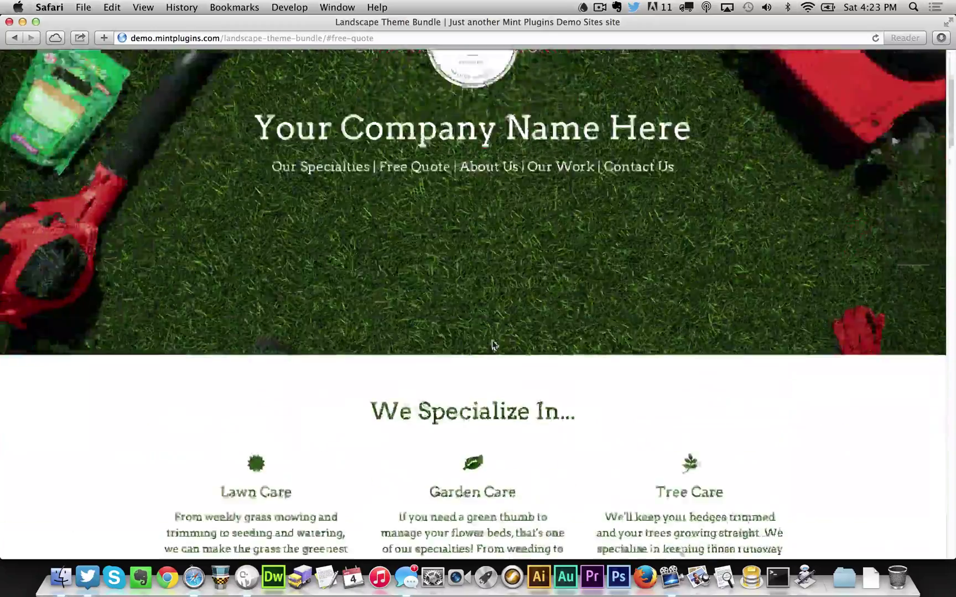
{"action": "left_click", "coordinate": [920, 533]}
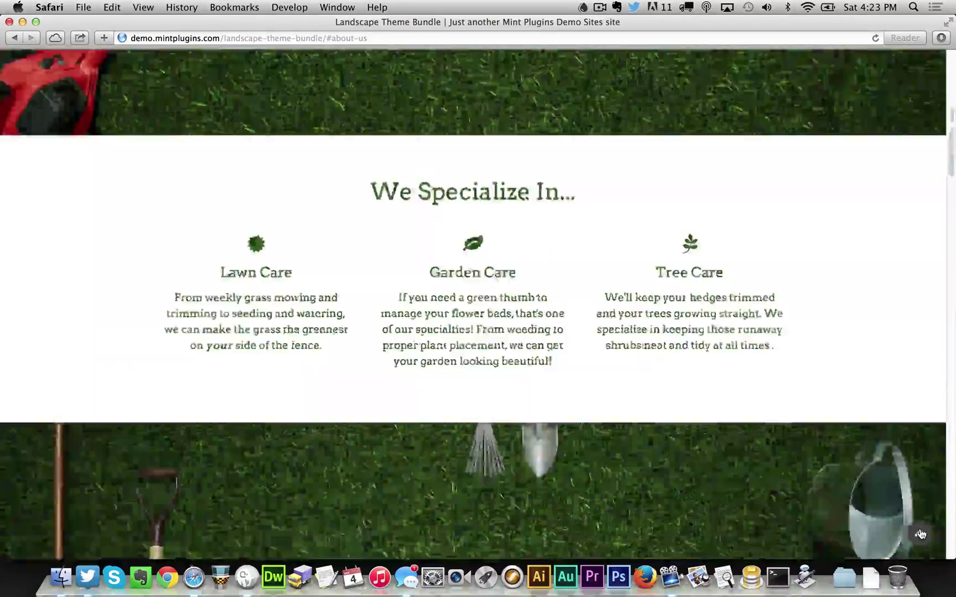
Step: Follow the Our Work link, view the rest of the page down to the Instagram grid's end, and return to the top
{"action": "left_click", "coordinate": [570, 339]}
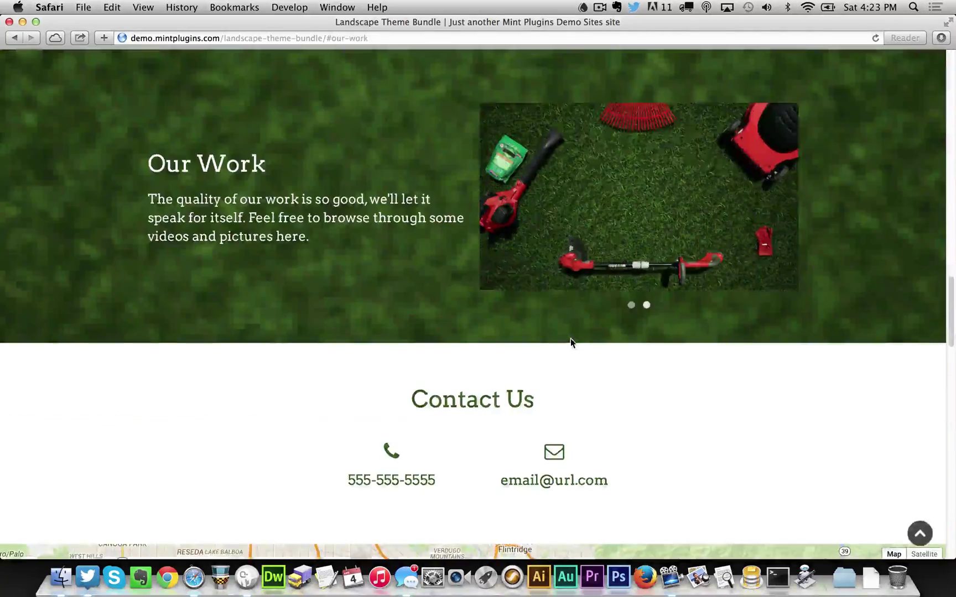
{"action": "left_click_drag", "start_coordinate": [951, 288], "coordinate": [953, 501]}
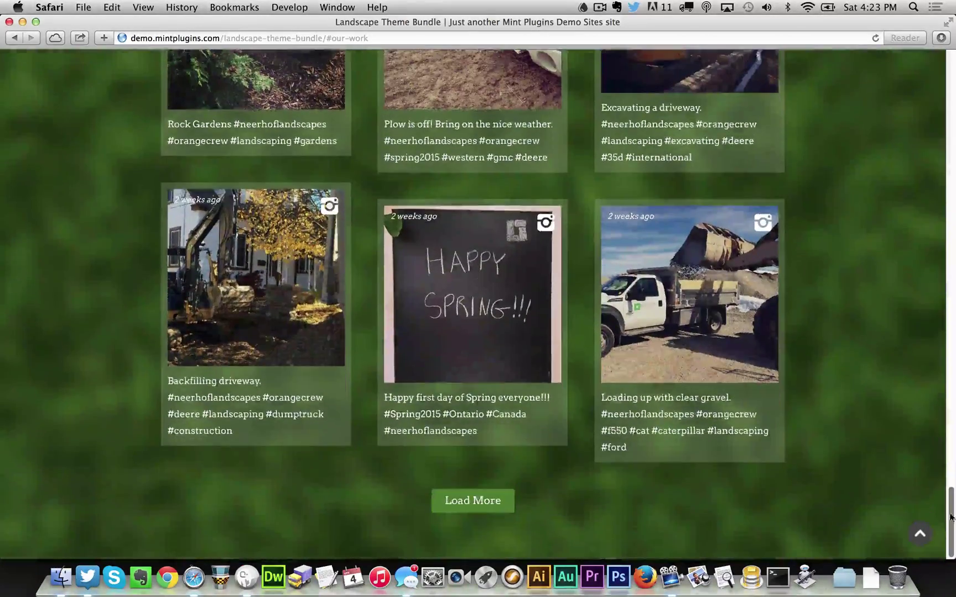
{"action": "left_click", "coordinate": [921, 544]}
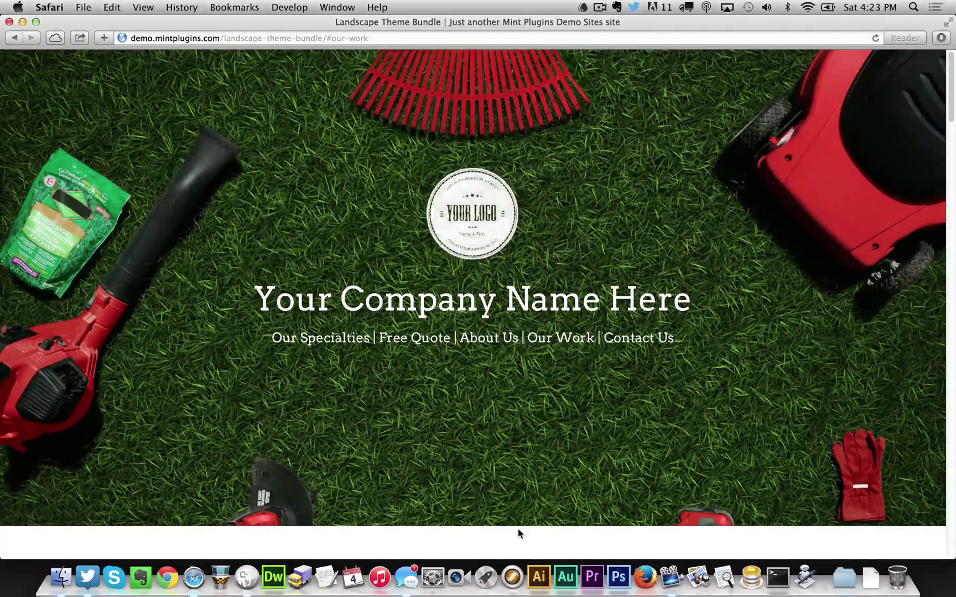